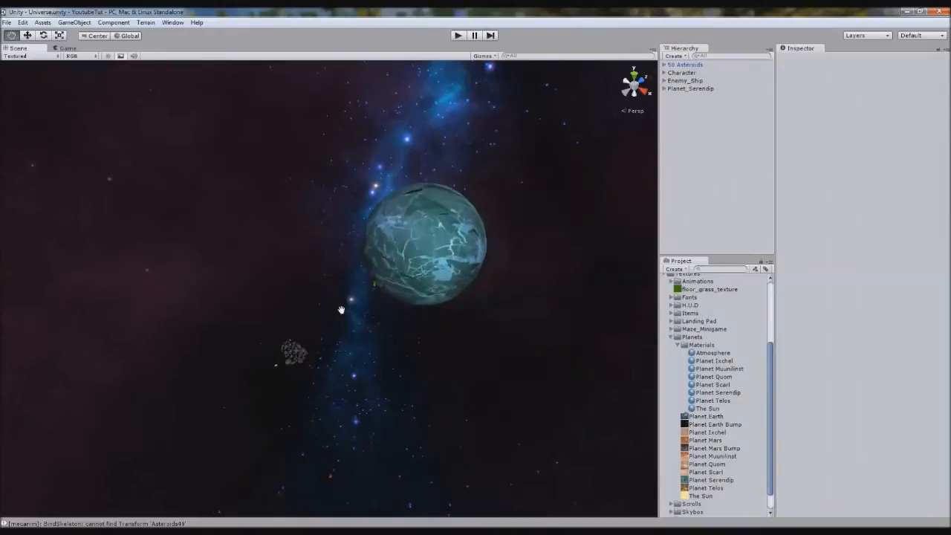
scroll(393, 286, "up", 8)
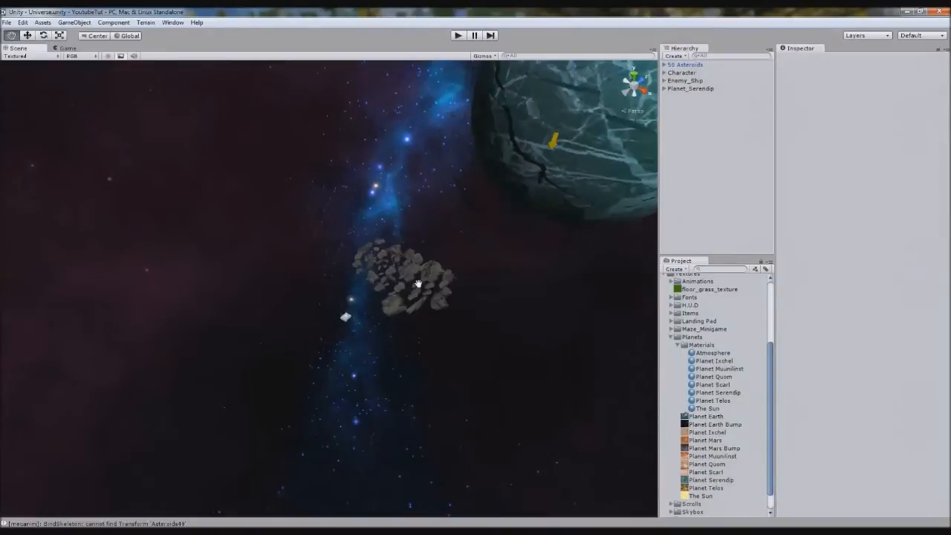
scroll(401, 294, "down", 10)
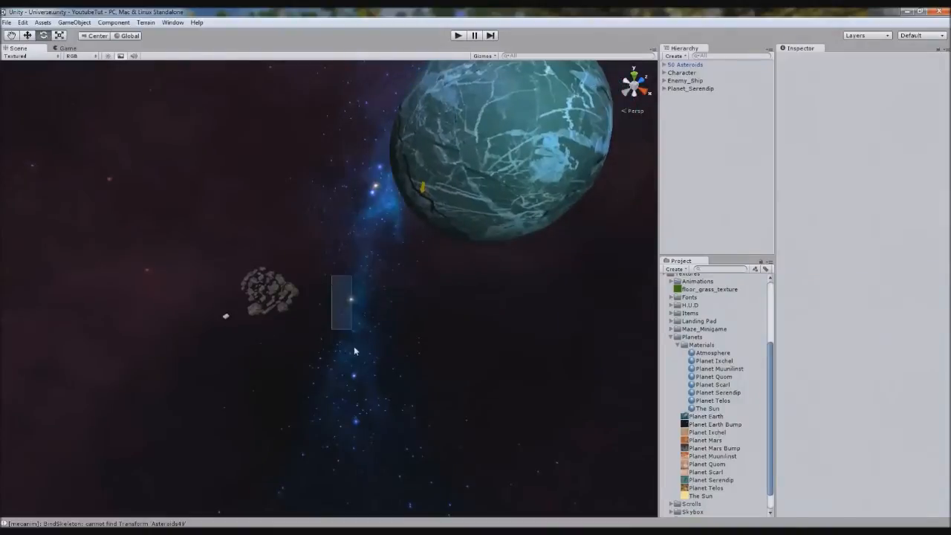
middle_click_drag(388, 377, 349, 412)
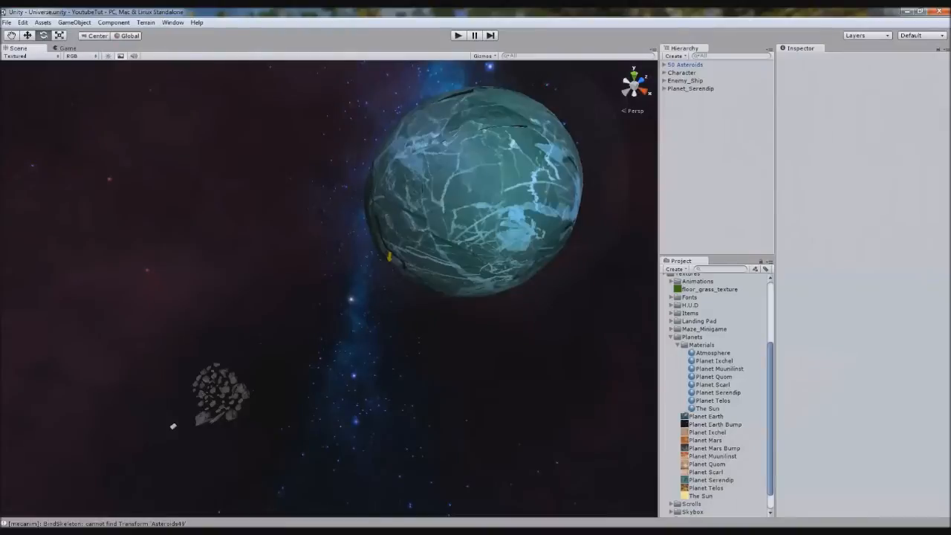
Preview each planet texture in the Planets folder, from Planet Earth through The Sun
left_click(705, 416)
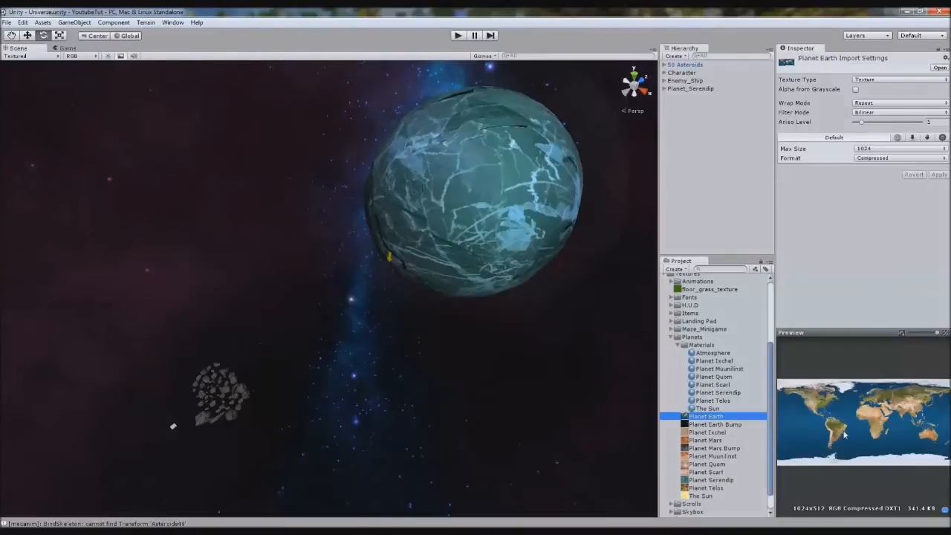
key("Down")
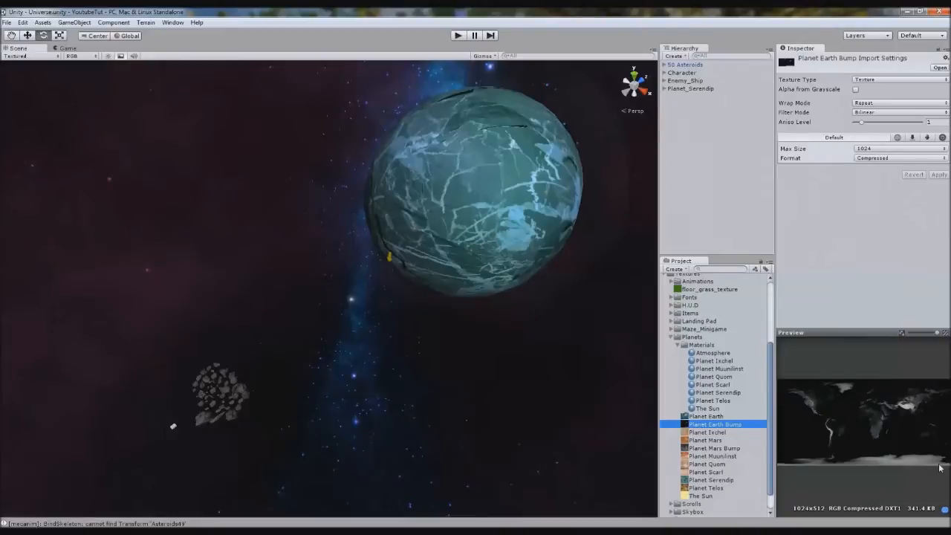
key("Down")
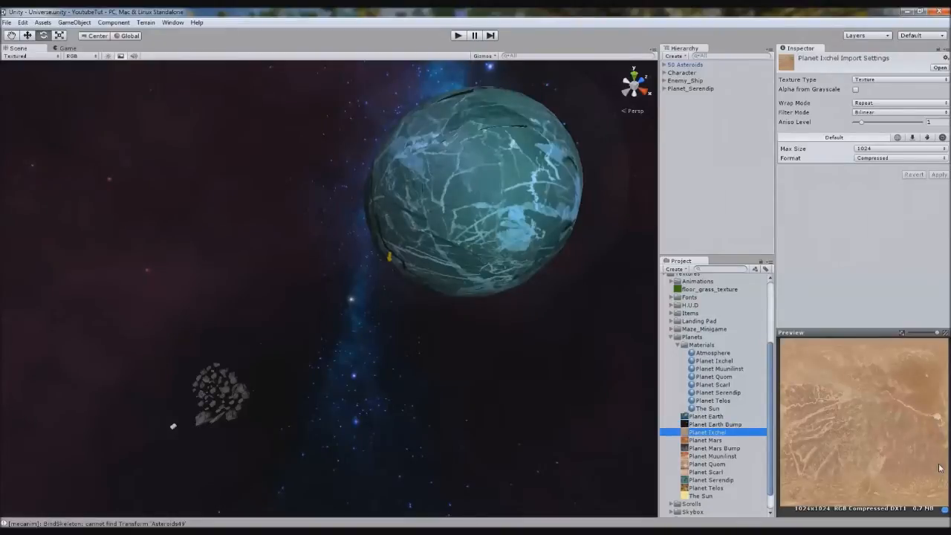
key("Down")
key("Down")
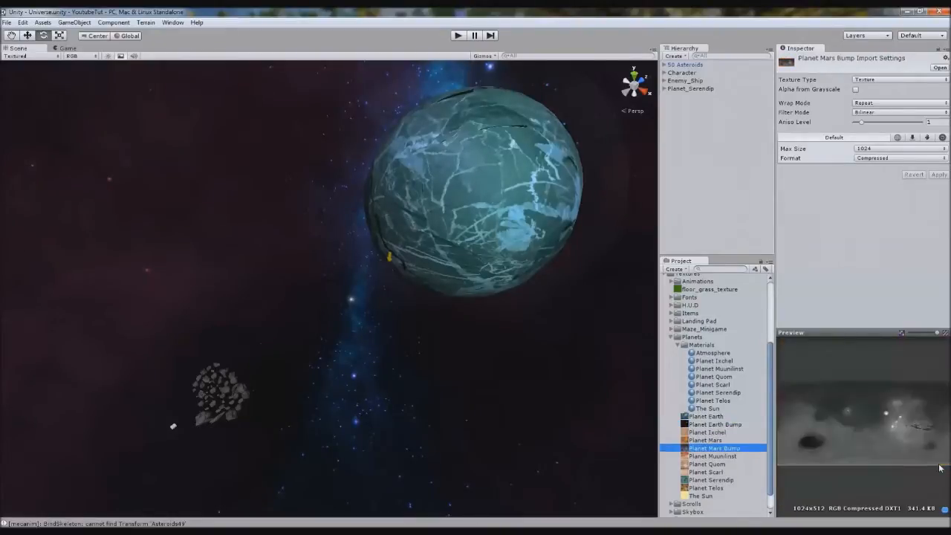
key("Down")
key("Down")
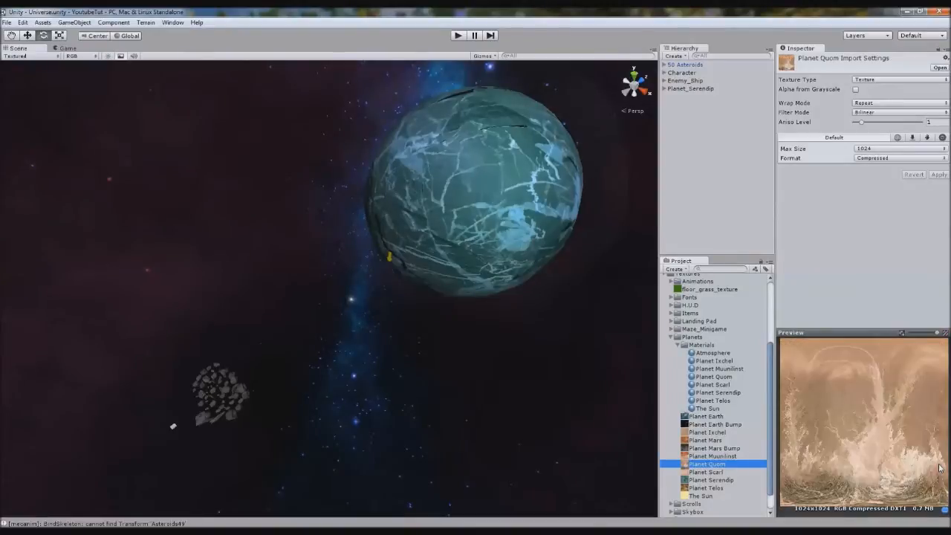
key("Down")
key("Down")
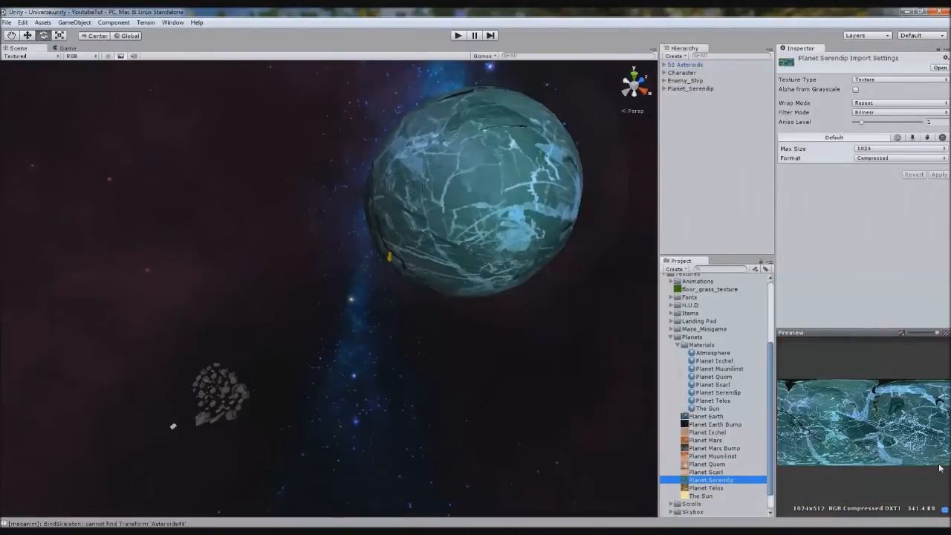
key("Down")
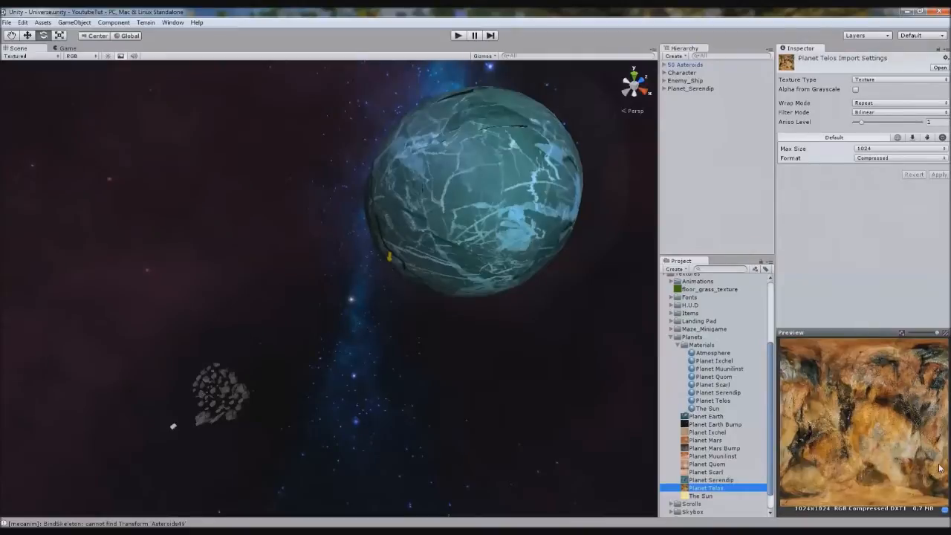
key("Down")
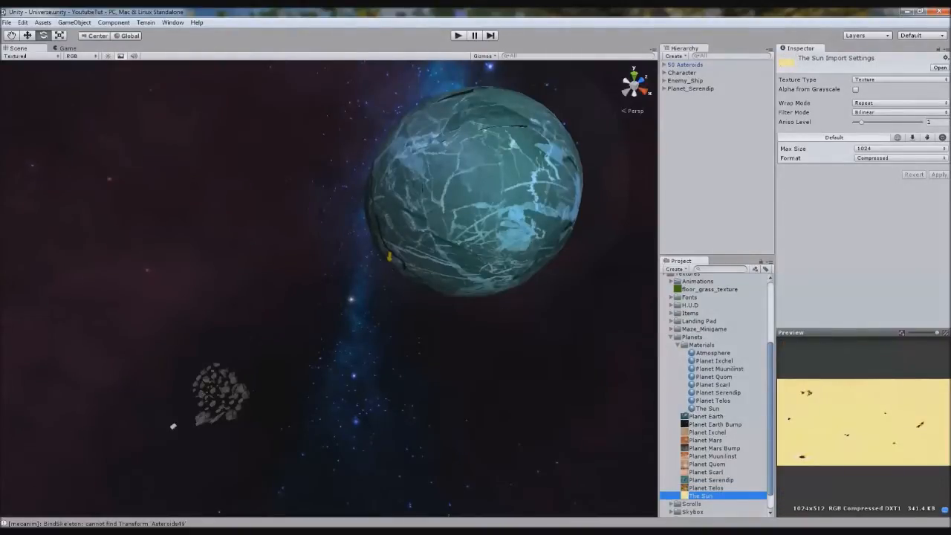
Switch to the browser and look through the planet textures and licence information on the Free Bitmaps blog
key("alt+Tab")
left_click(119, 28)
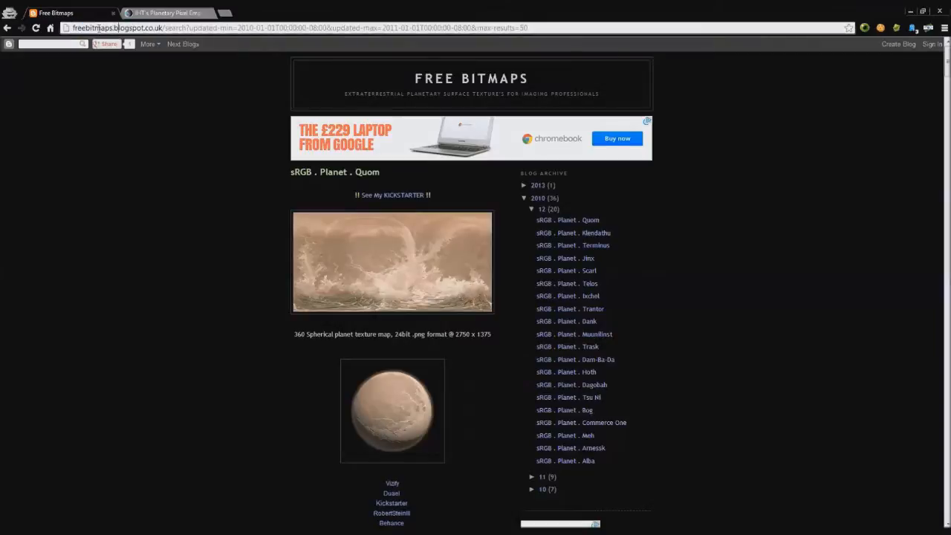
scroll(334, 221, "down", 10)
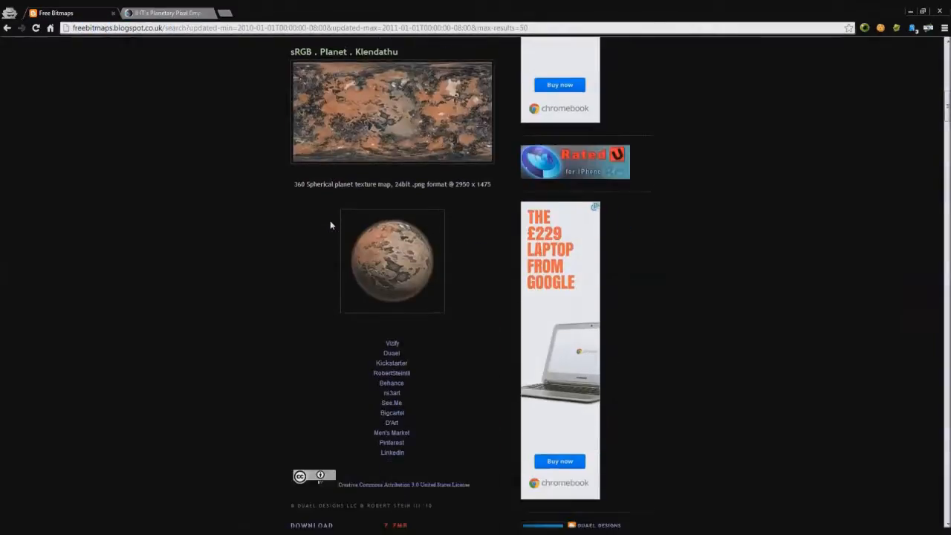
scroll(331, 225, "down", 15)
scroll(350, 280, "up", 12)
scroll(351, 278, "up", 12)
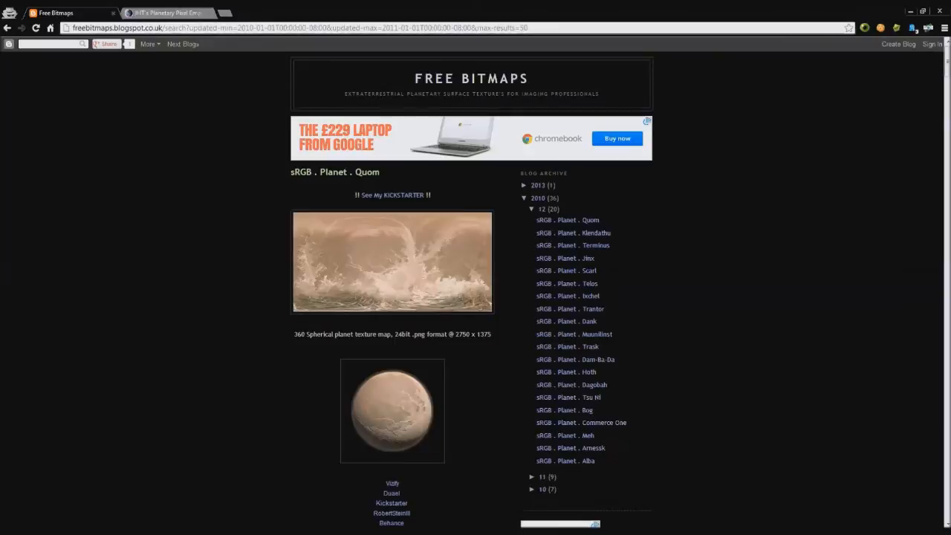
scroll(208, 227, "down", 4)
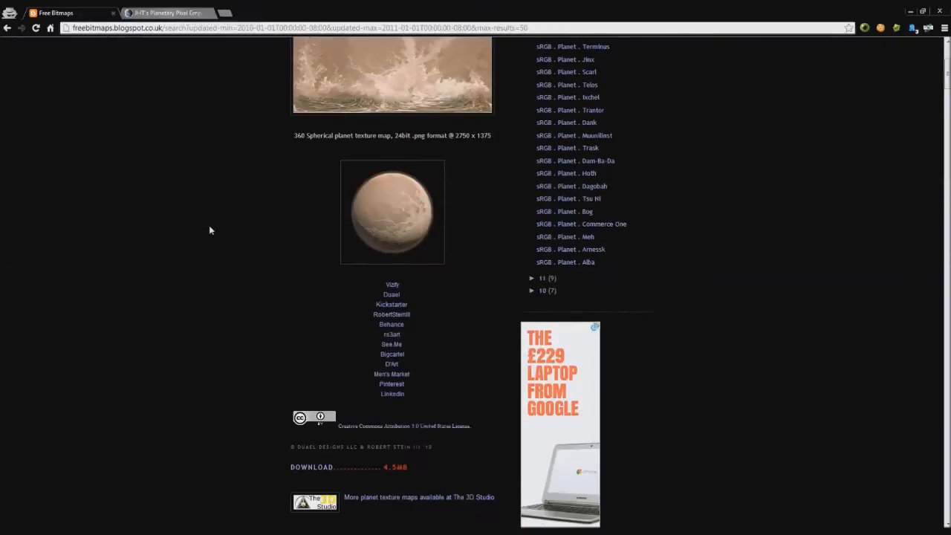
left_click_drag(473, 326, 503, 327)
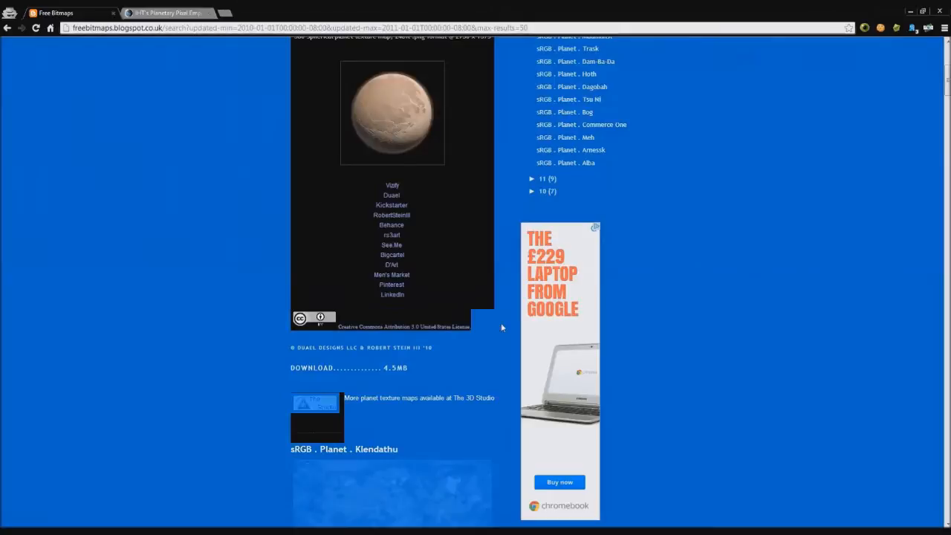
left_click(191, 124)
Bring up the JHT's Planetary Pixel Emporium home page and read its introduction
left_click(171, 15)
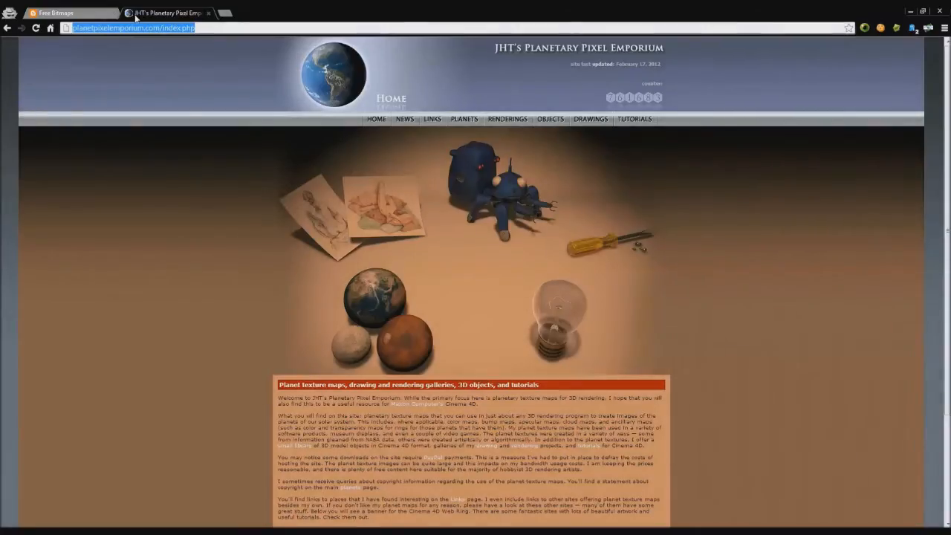
scroll(187, 263, "down", 3)
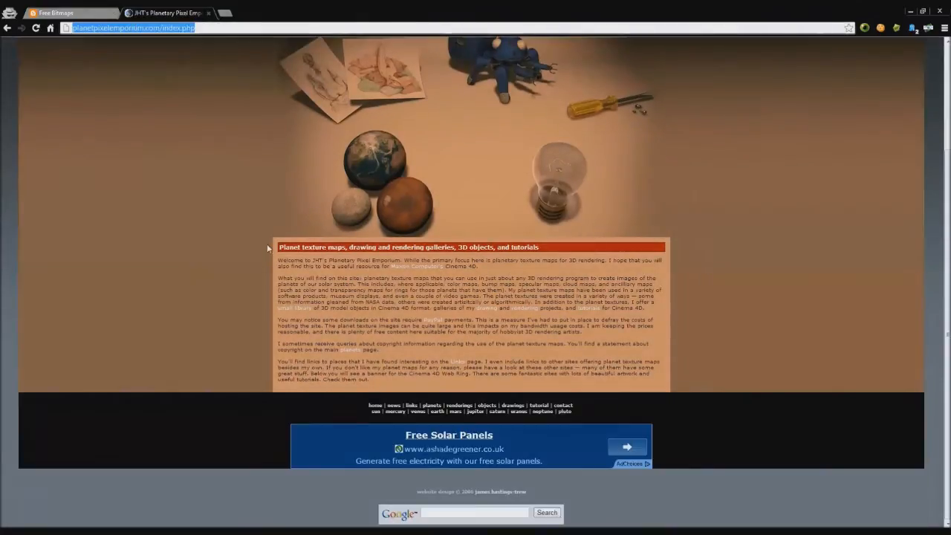
left_click_drag(278, 260, 602, 364)
left_click(601, 362)
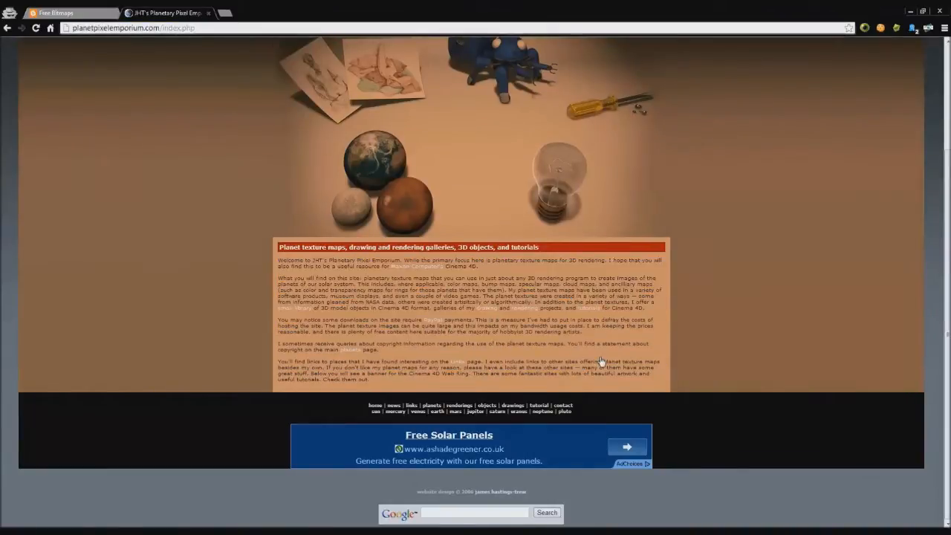
scroll(602, 361, "up", 3)
Open the site's planet texture collection and examine the Earth maps, including the color and bump maps
left_click(474, 120)
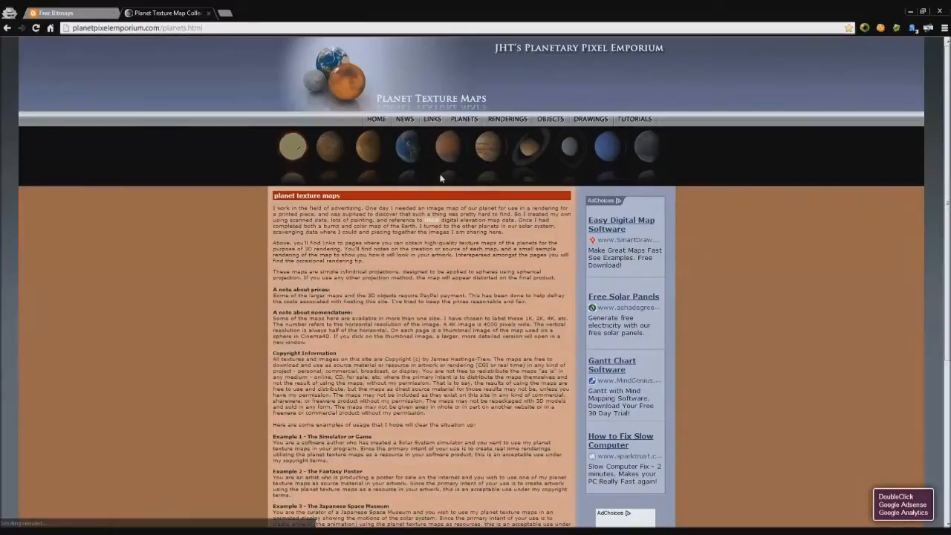
left_click(413, 150)
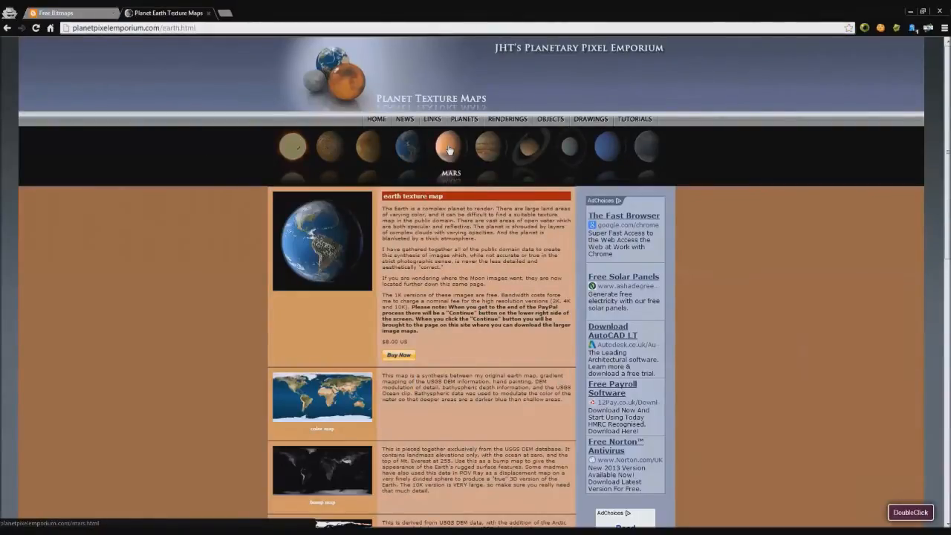
scroll(448, 150, "down", 3)
scroll(417, 145, "up", 3)
scroll(389, 140, "down", 1)
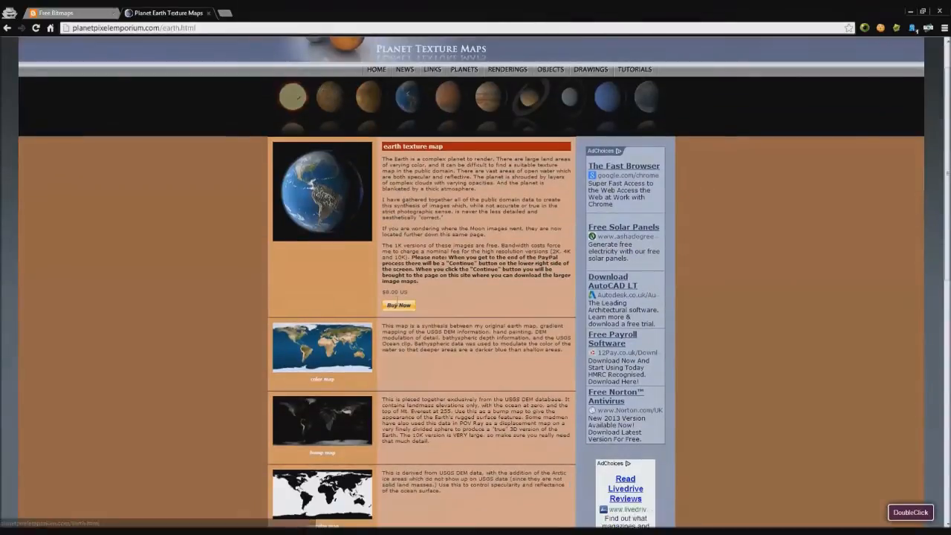
scroll(451, 242, "down", 1)
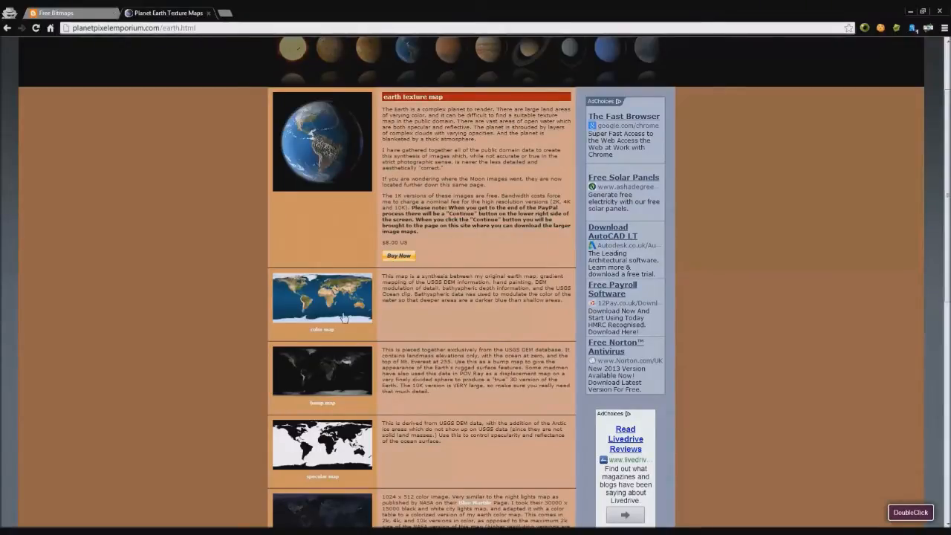
scroll(343, 318, "down", 2)
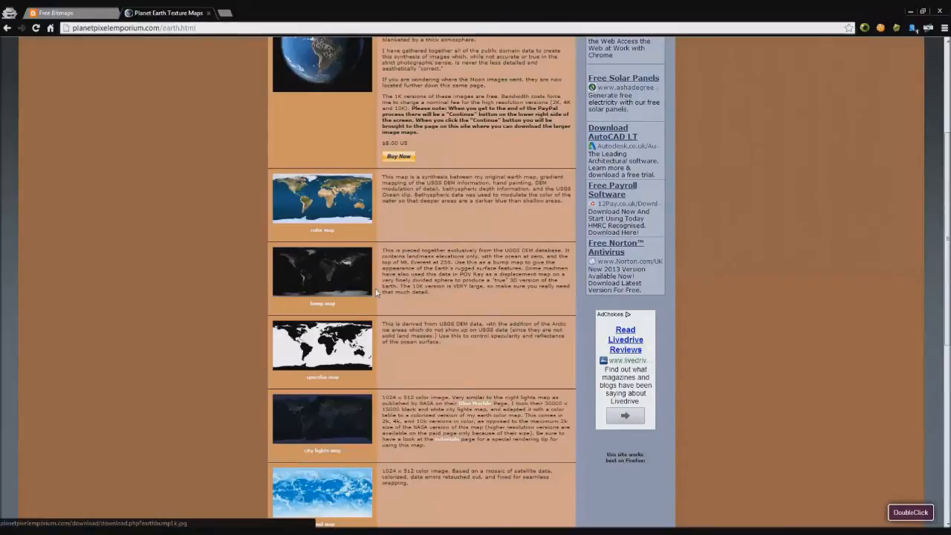
Open the Mars texture page and look through its color, normal, topology and bump maps
scroll(311, 260, "up", 3)
left_click(457, 109)
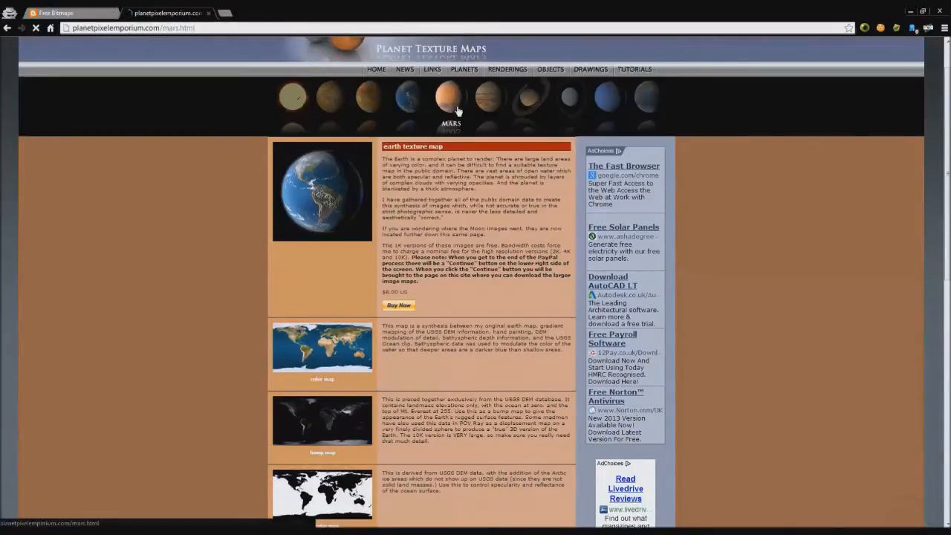
scroll(353, 377, "down", 7)
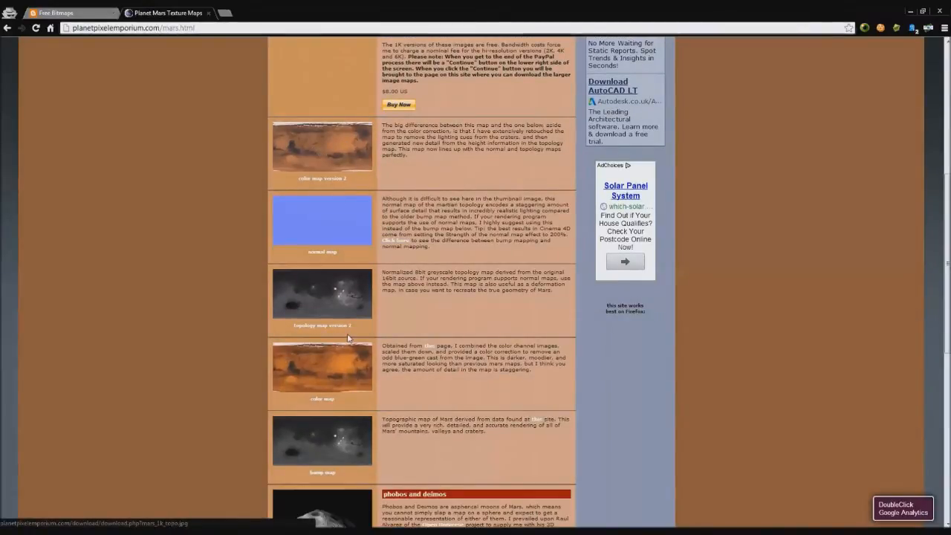
scroll(376, 357, "down", 2)
scroll(426, 298, "down", 4)
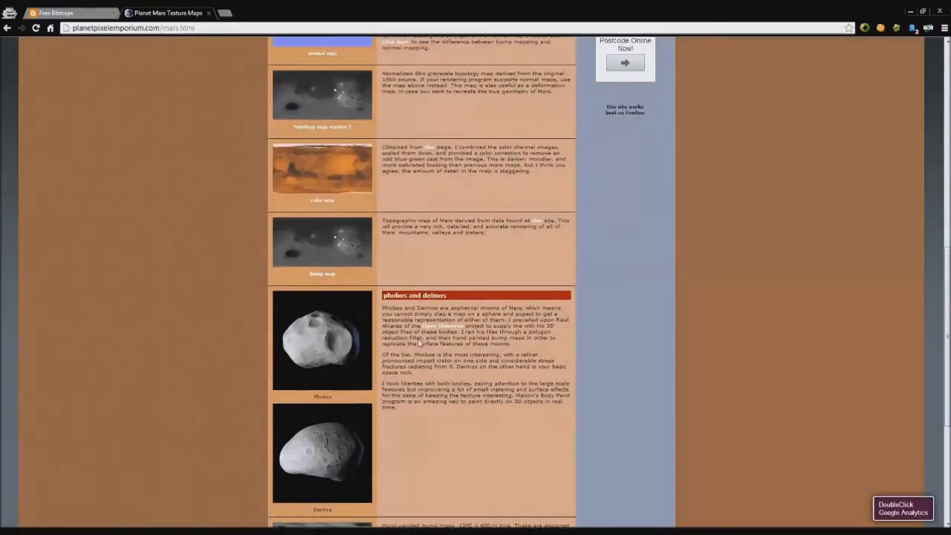
Open the Sun texture page and view its color map
scroll(382, 382, "up", 12)
left_click(290, 151)
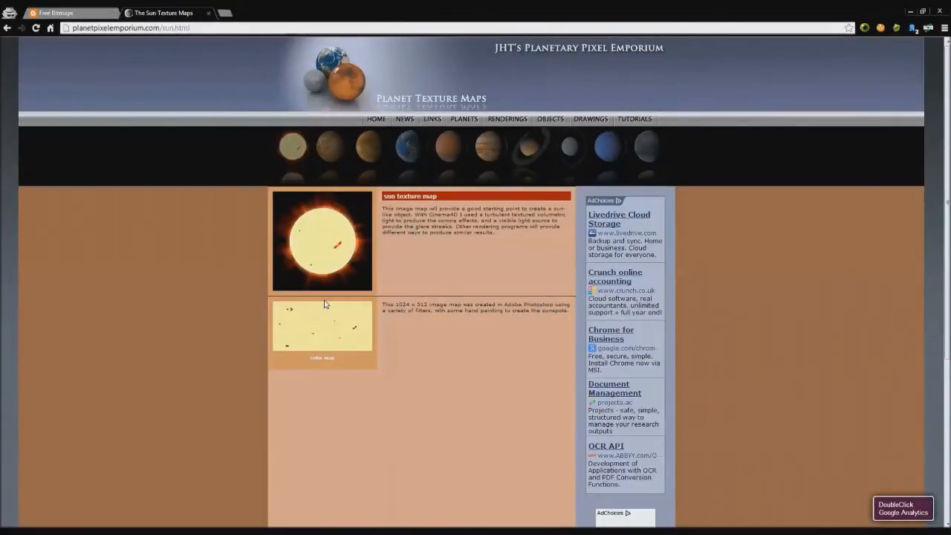
left_click(80, 13)
left_click(158, 13)
Switch back to Unity and preview the Planet Ixchel, Planet Telos and The Sun materials and the Earth textures
mouse_move(63, 3)
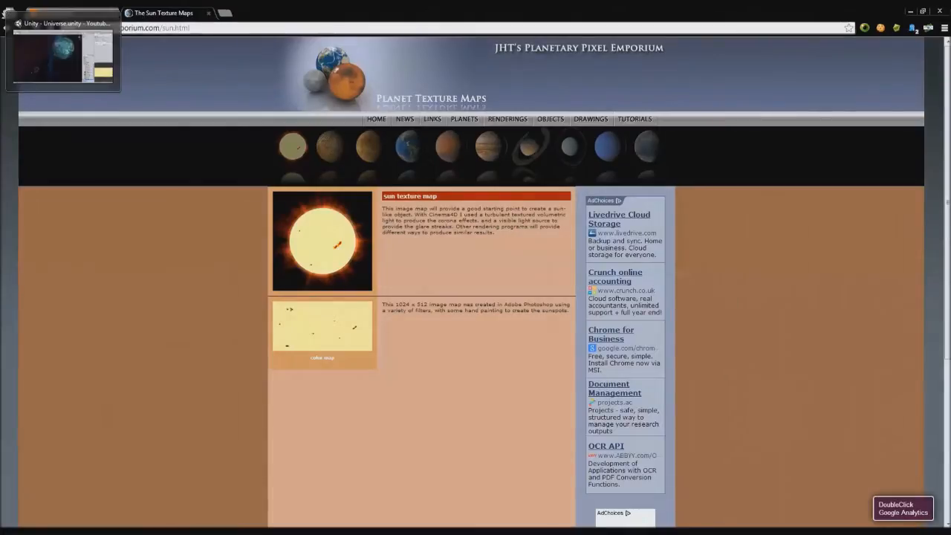
left_click(63, 54)
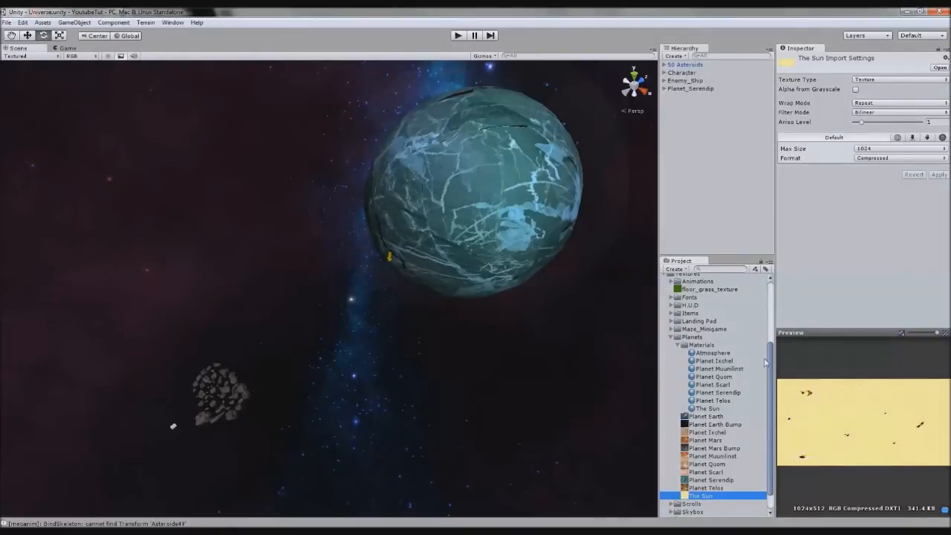
left_click(716, 361)
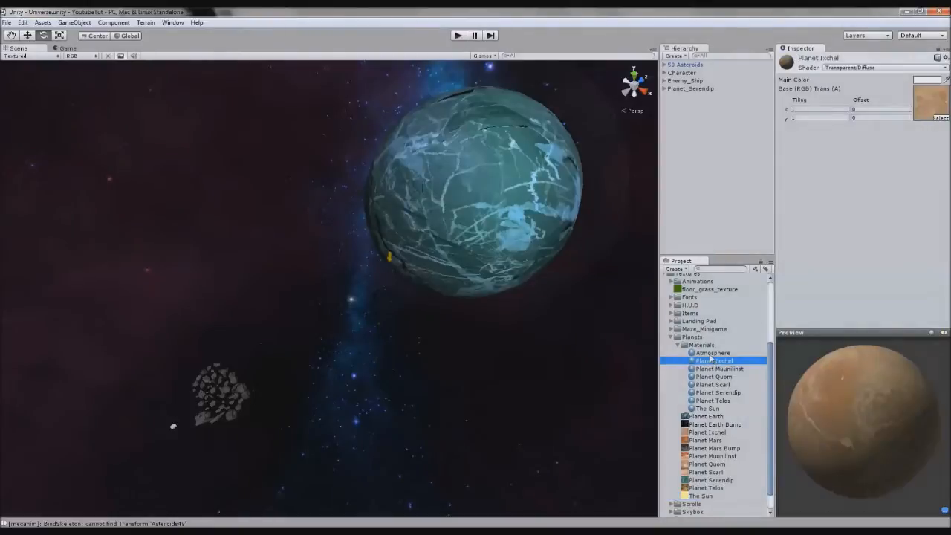
left_click(714, 400)
left_click(717, 410)
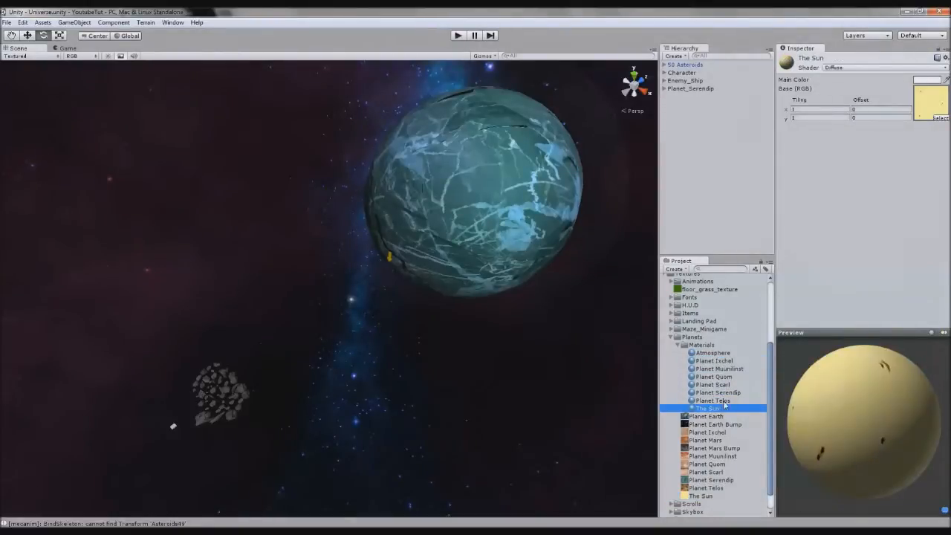
left_click(717, 417)
left_click(724, 425)
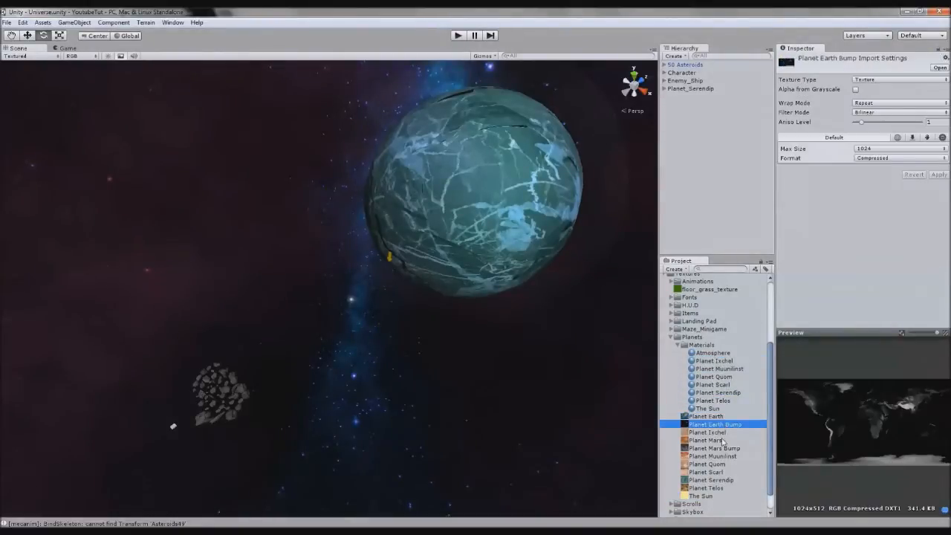
left_click(720, 410)
Copy the Planet Earth texture's name, duplicate the Planet Telos material and rename the copy Planet Earth
left_click(709, 416)
left_click(708, 419)
key("ctrl+c")
left_click(721, 402)
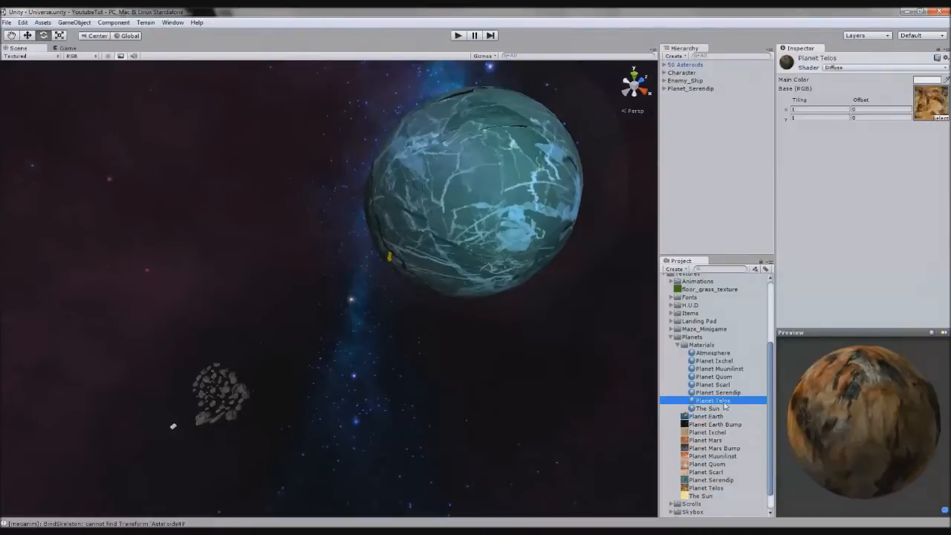
key("ctrl+d")
key("F2")
key("ctrl+v")
key("Return")
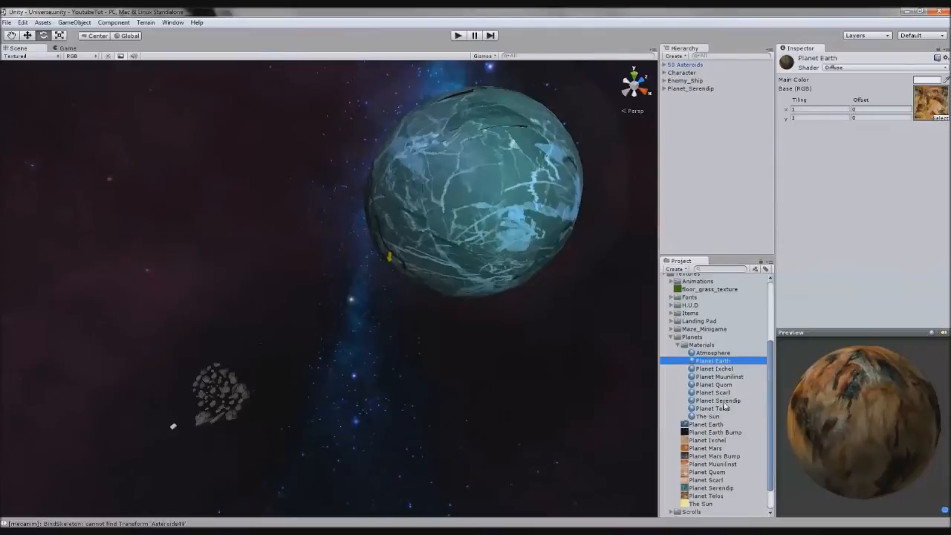
Assign the Planet Earth texture as the Planet Earth material's base map, check the sphere preview and preview the Planet Earth Bump texture
left_click_drag(731, 424, 932, 104)
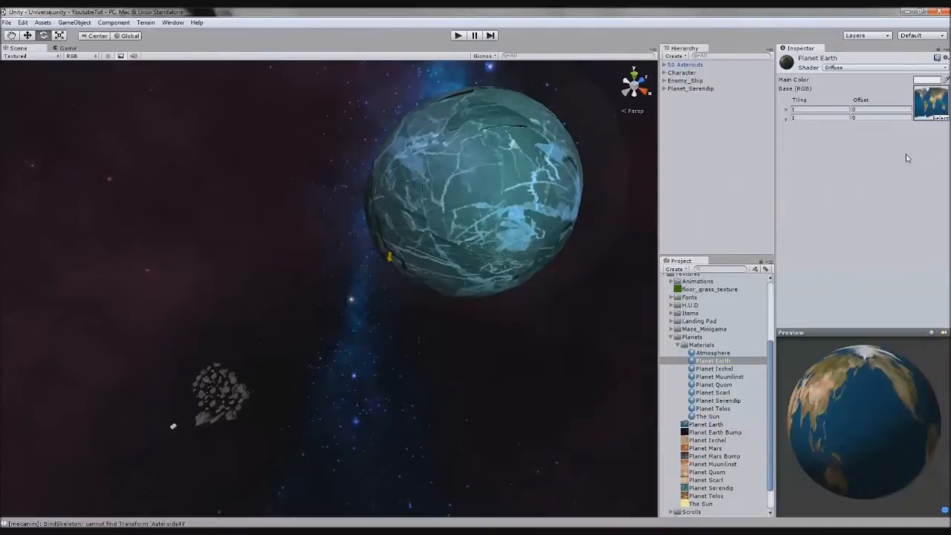
left_click_drag(858, 445, 29, 439)
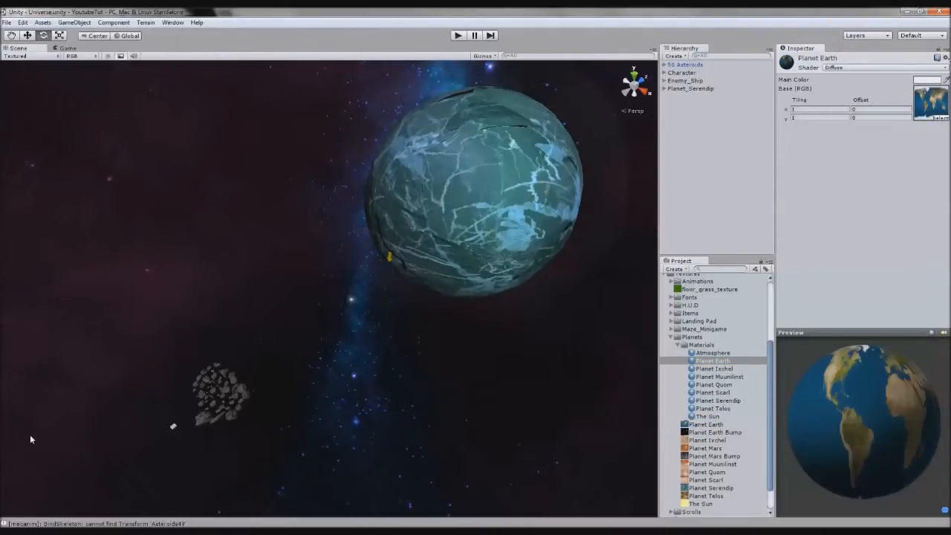
left_click(702, 437)
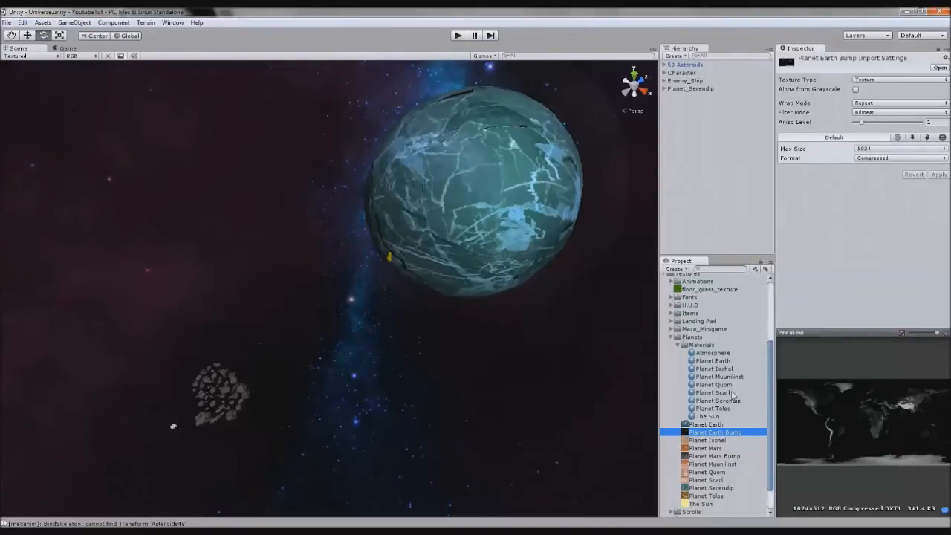
Switch the Planet Earth material to the Bumped Diffuse shader and assign Planet Earth Bump as its normal map, converting the texture's type
left_click(728, 361)
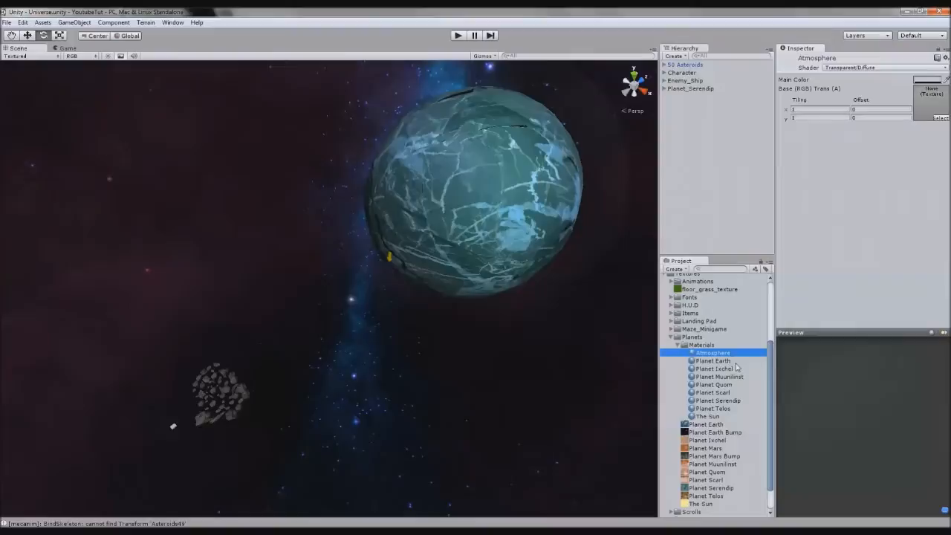
left_click(844, 68)
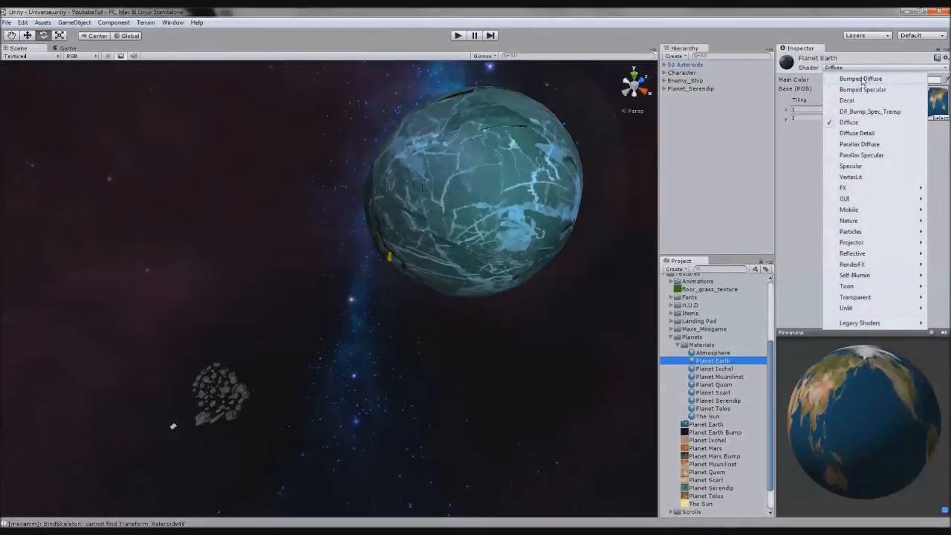
left_click(865, 79)
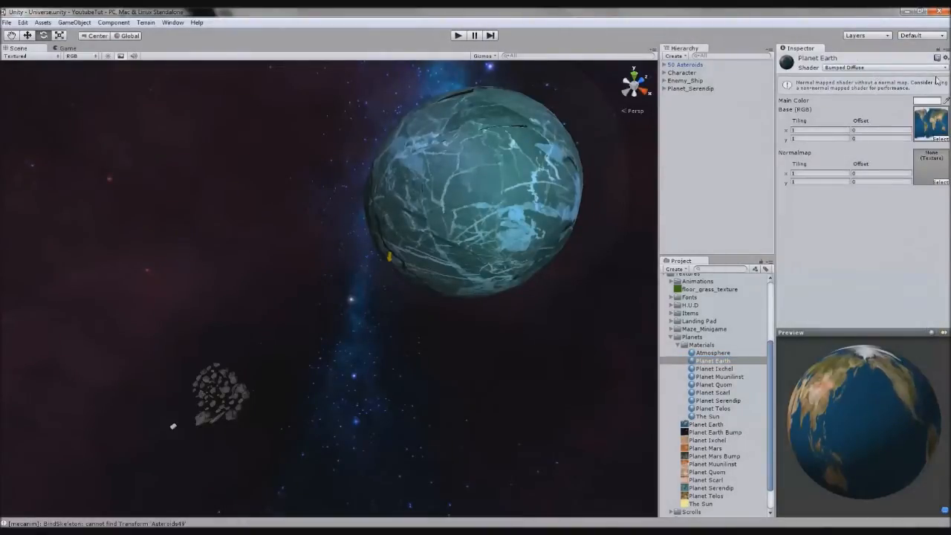
left_click_drag(715, 433, 939, 175)
left_click(934, 177)
left_click_drag(814, 413, 860, 425)
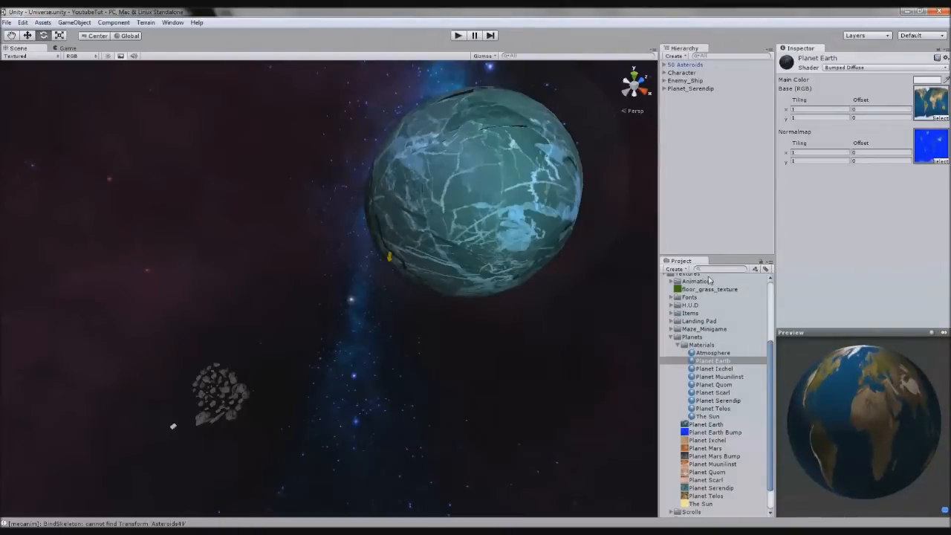
Duplicate the Planet Earth material and rename the copy Planet Mars
left_click(721, 361)
key("ctrl+d")
key("F2")
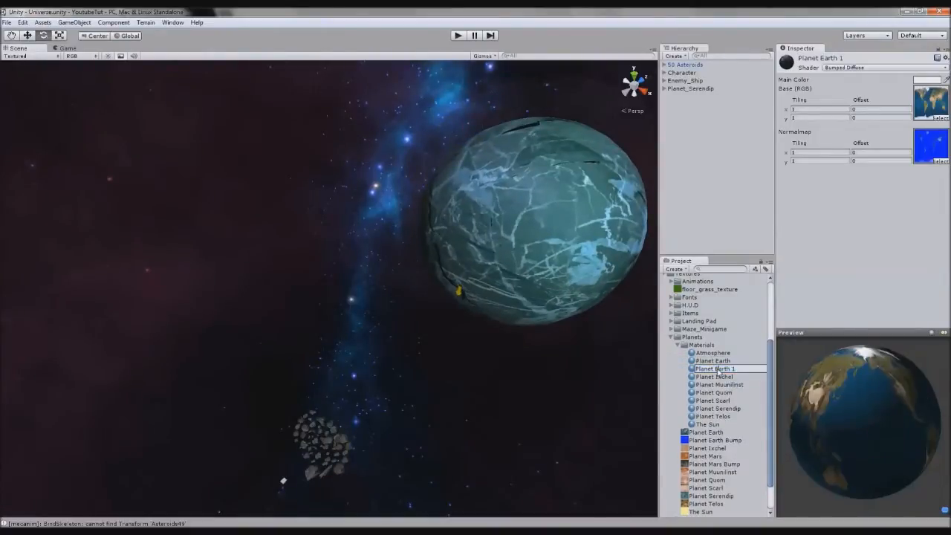
left_click_drag(774, 364, 773, 364)
key("BackSpace")
type("Mars")
key("Return")
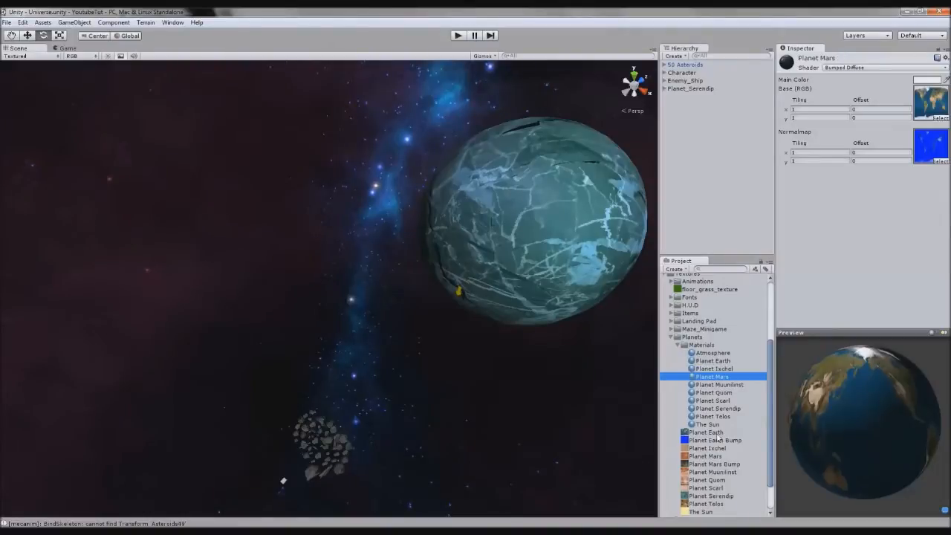
Assign Planet Mars as the Planet Mars material's base texture and Planet Mars Bump as its normal map, converting the bump texture's type
left_click_drag(706, 456, 928, 113)
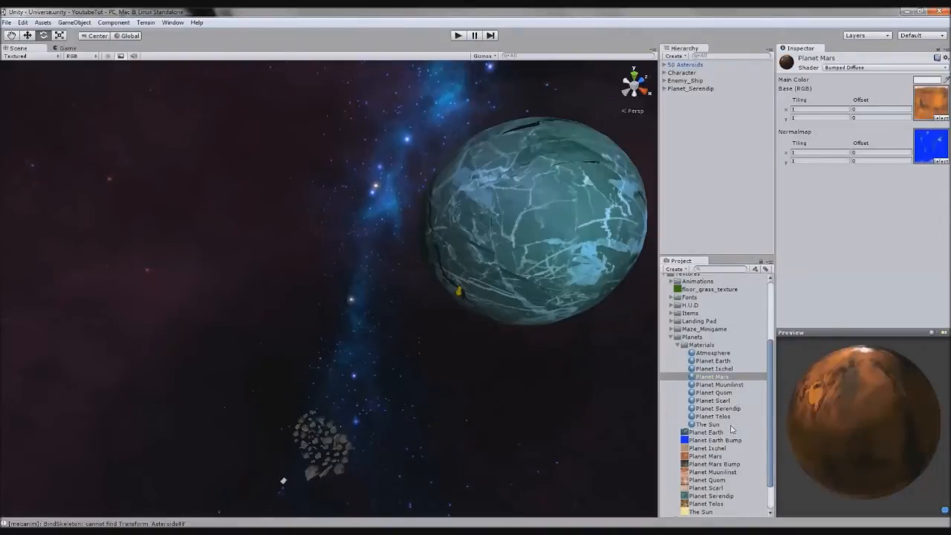
left_click_drag(711, 465, 930, 159)
left_click(932, 178)
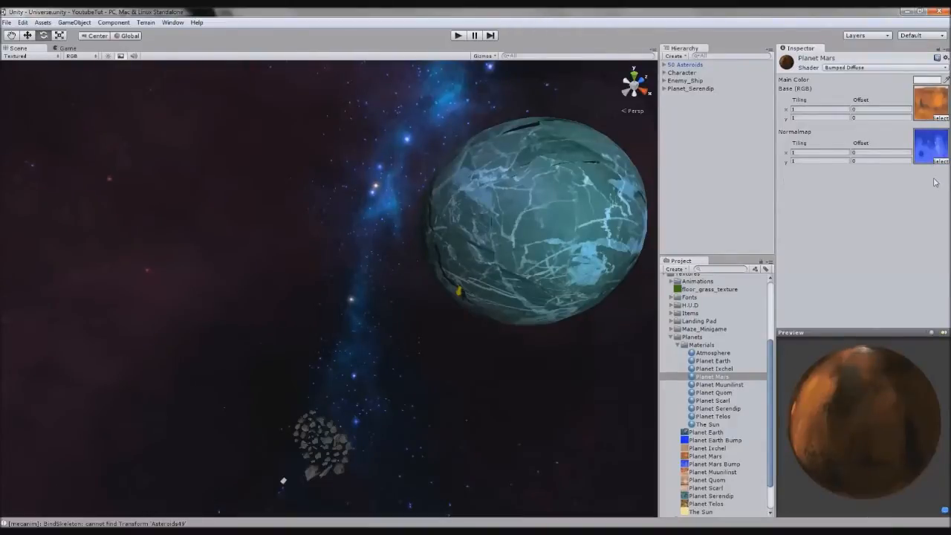
Examine the Planet Mars Bump texture in an enlarged preview, and restore the wide scene layout
left_click(726, 466)
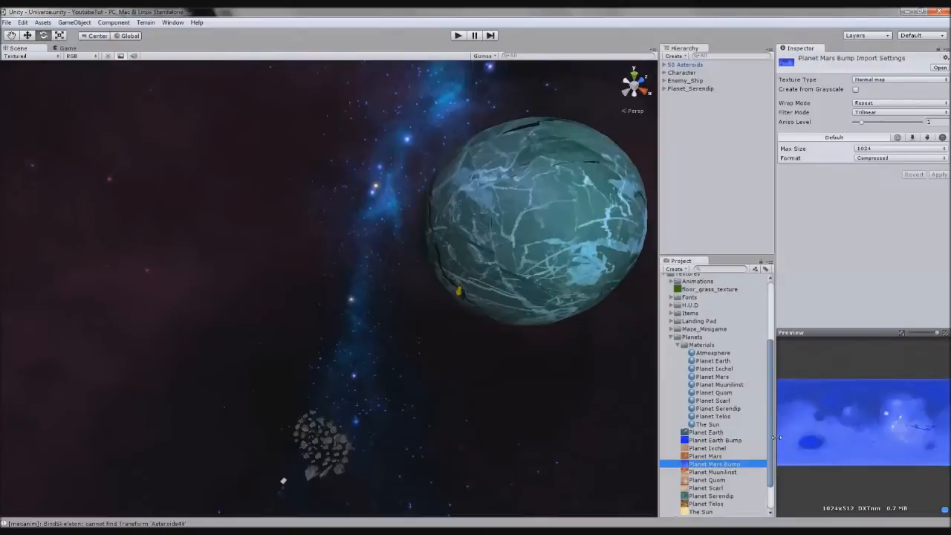
left_click_drag(775, 444, 542, 435)
left_click_drag(633, 331, 622, 216)
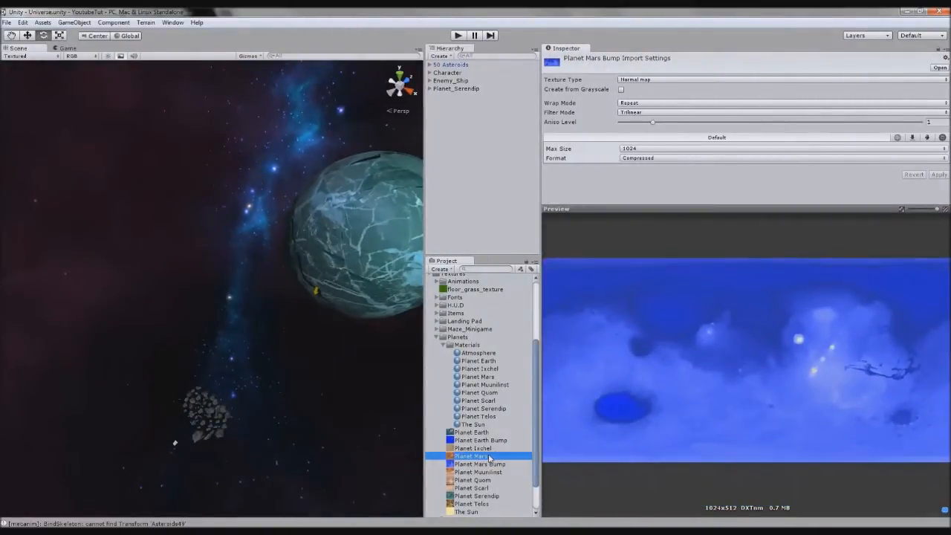
left_click(479, 456)
left_click(490, 463)
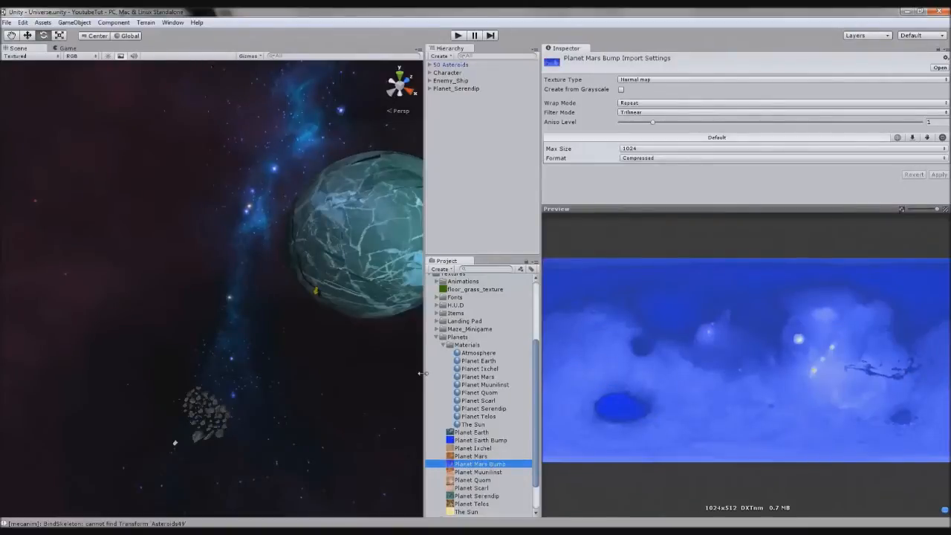
left_click_drag(421, 374, 829, 329)
left_click_drag(851, 208, 851, 391)
Preview the SplatAlpha 0 texture inside the New Terrain asset and collapse the asset again
scroll(760, 346, "up", 2)
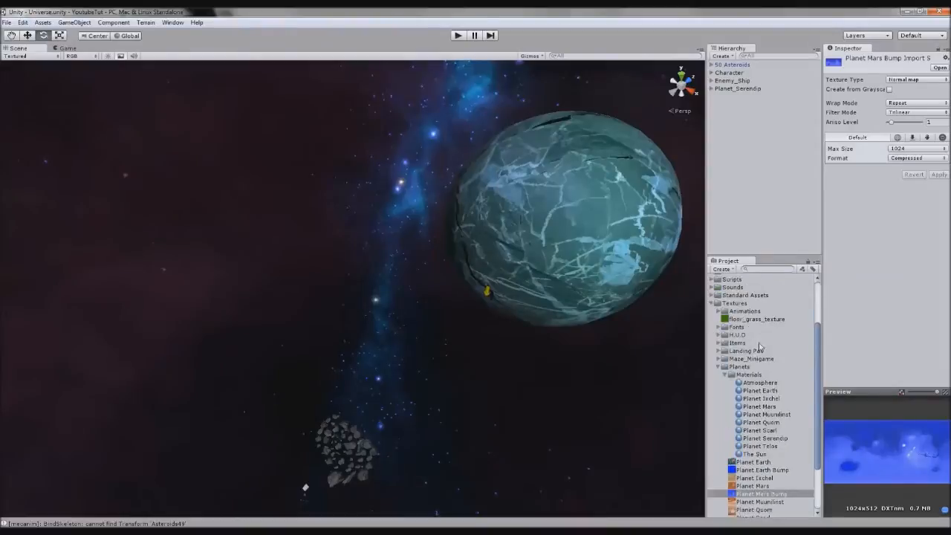
scroll(759, 345, "up", 5)
left_click(711, 333)
left_click(748, 342)
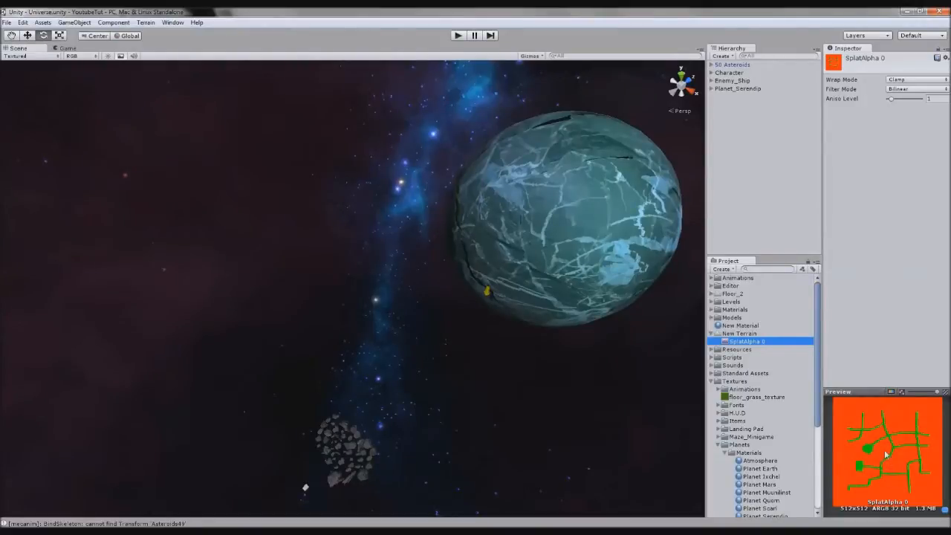
left_click(712, 333)
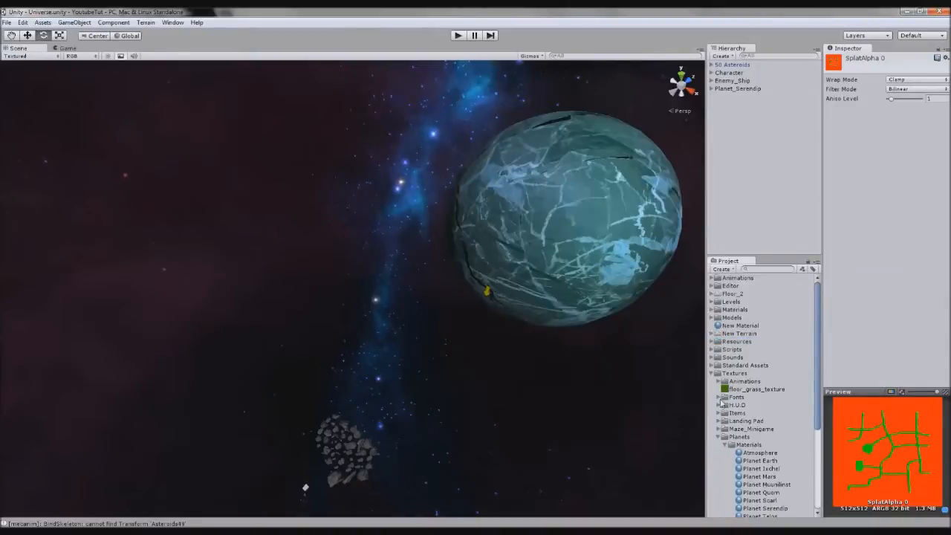
Duplicate the Planet_Serendip object in the scene and rename the copy Planet_Earth
middle_click_drag(572, 389, 589, 410)
scroll(572, 405, "down", 5)
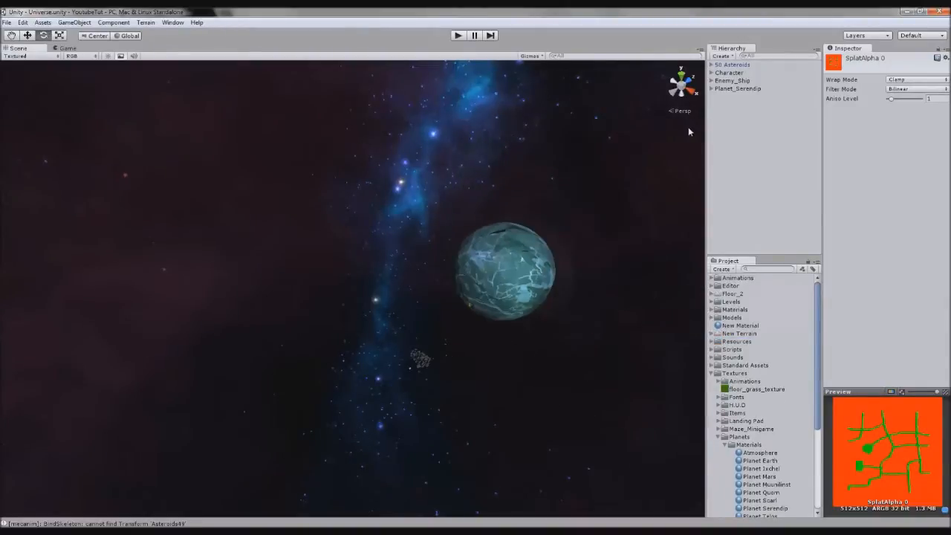
left_click(740, 89)
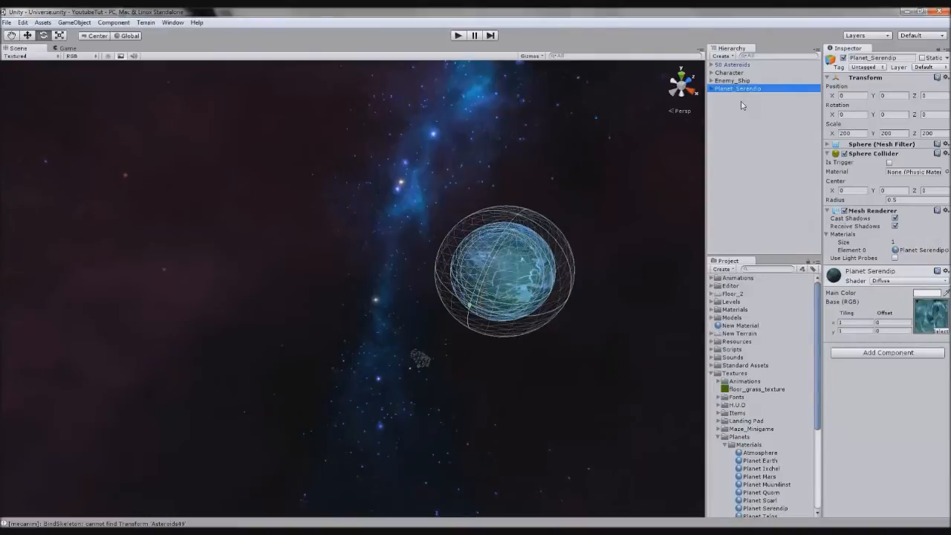
key("ctrl+d")
left_click(873, 58)
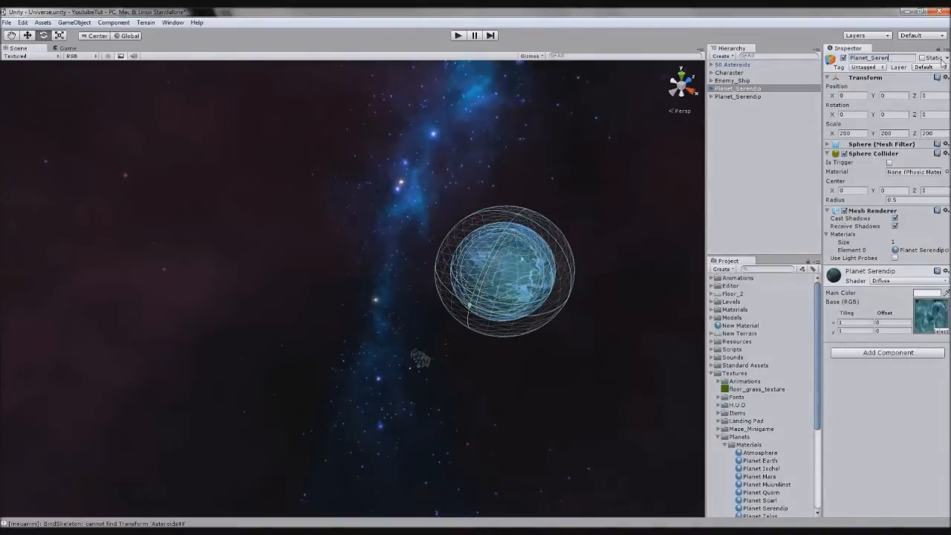
type("Earth")
Move Planet_Earth away from Planet_Serendip along the X axis in the top view and set its X position to -2000
left_click(682, 87)
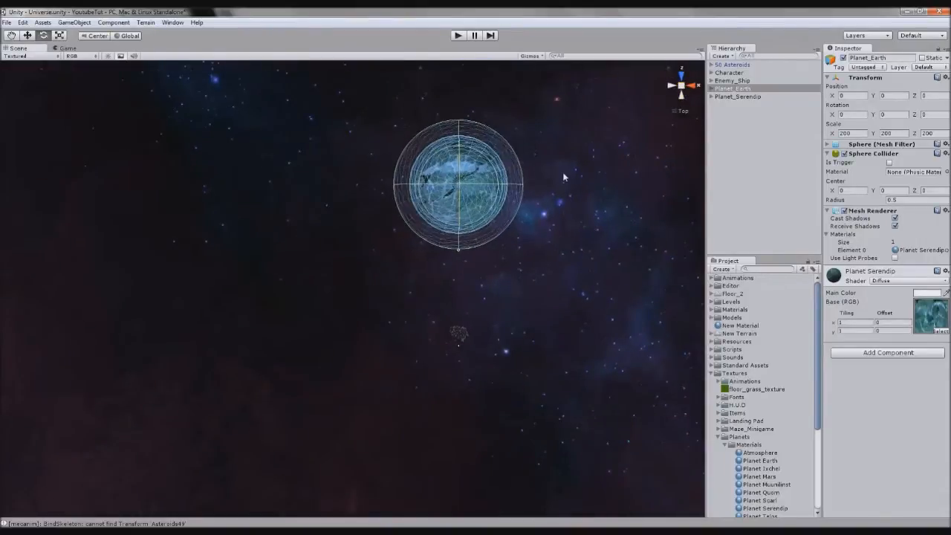
scroll(281, 157, "down", 2)
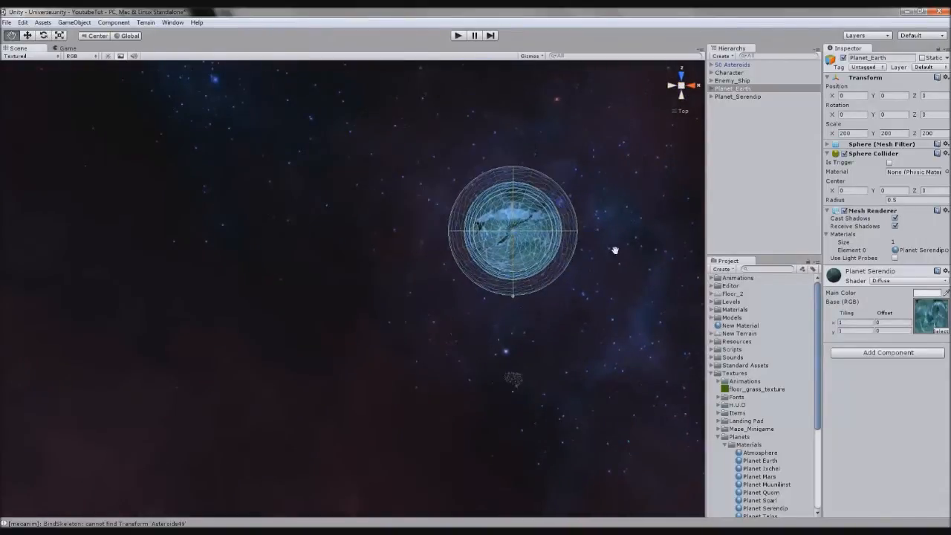
left_click(27, 35)
left_click_drag(510, 266, 70, 267)
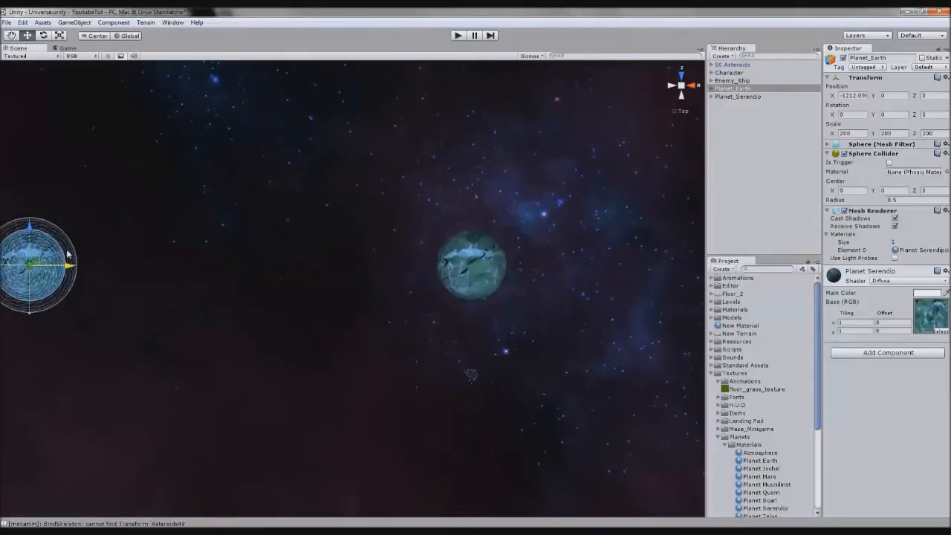
scroll(299, 279, "down", 4)
middle_click_drag(308, 289, 401, 296)
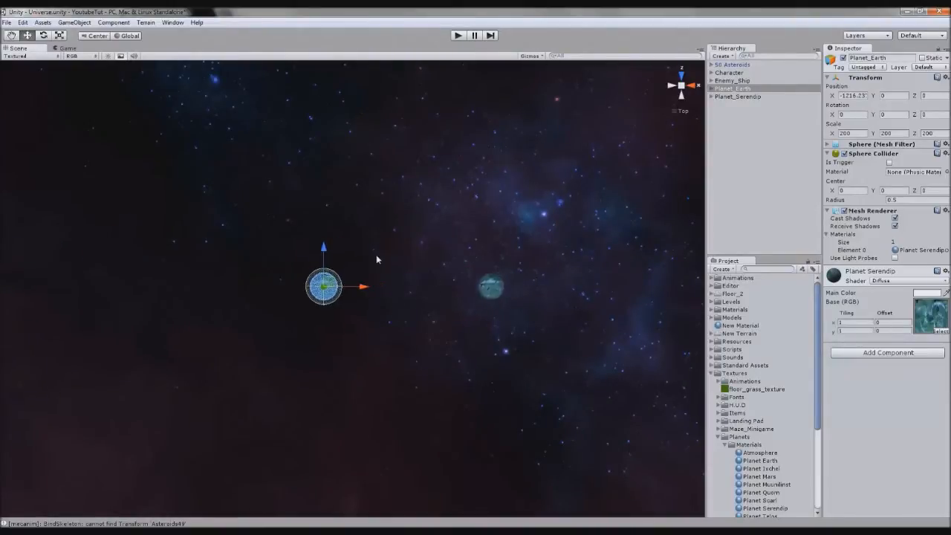
left_click_drag(362, 286, 257, 286)
left_click(845, 97)
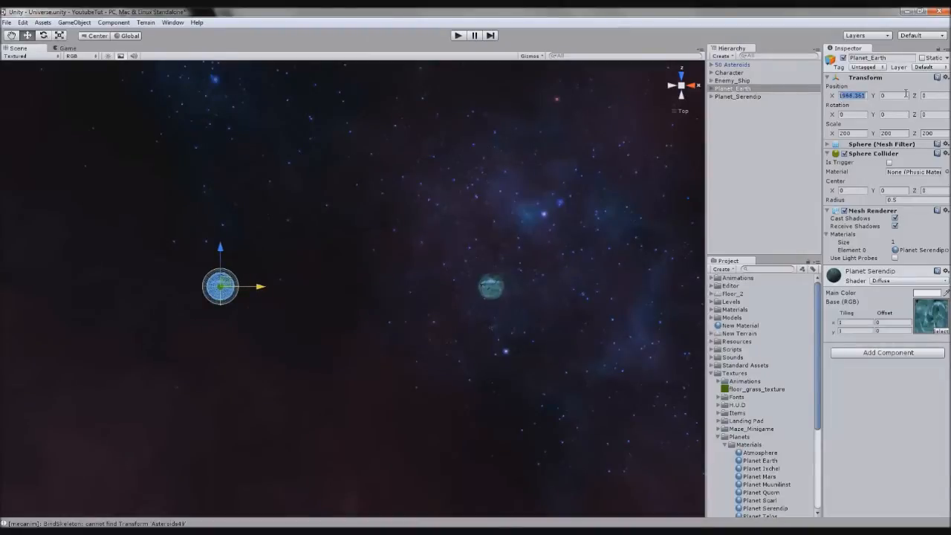
type("-2000")
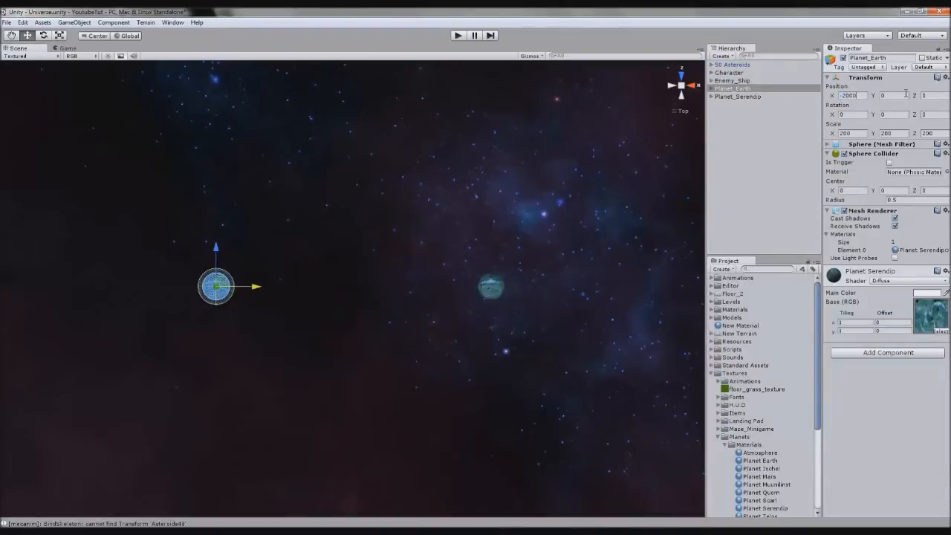
Frame Planet_Earth in the scene and examine it up close in an angled perspective view
scroll(489, 240, "up", 4)
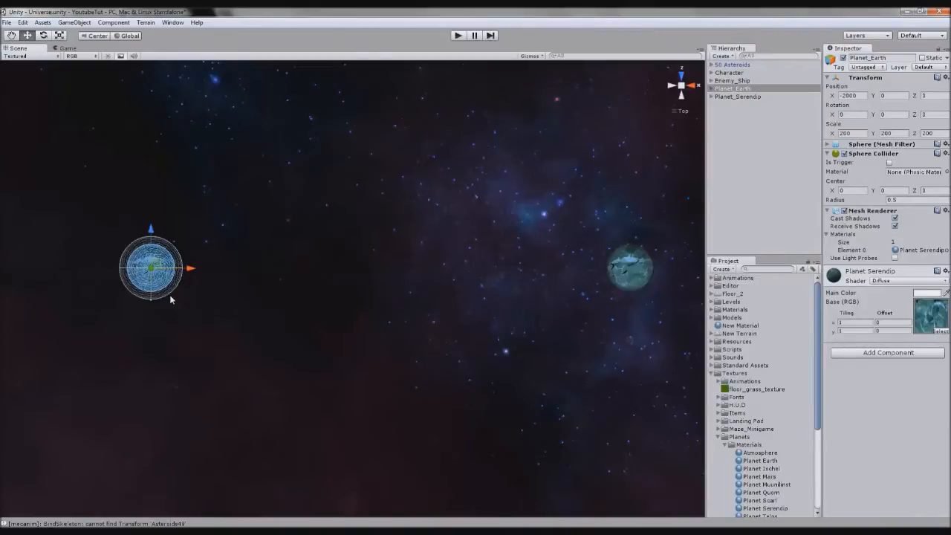
middle_click_drag(282, 242, 374, 244)
scroll(356, 236, "up", 1)
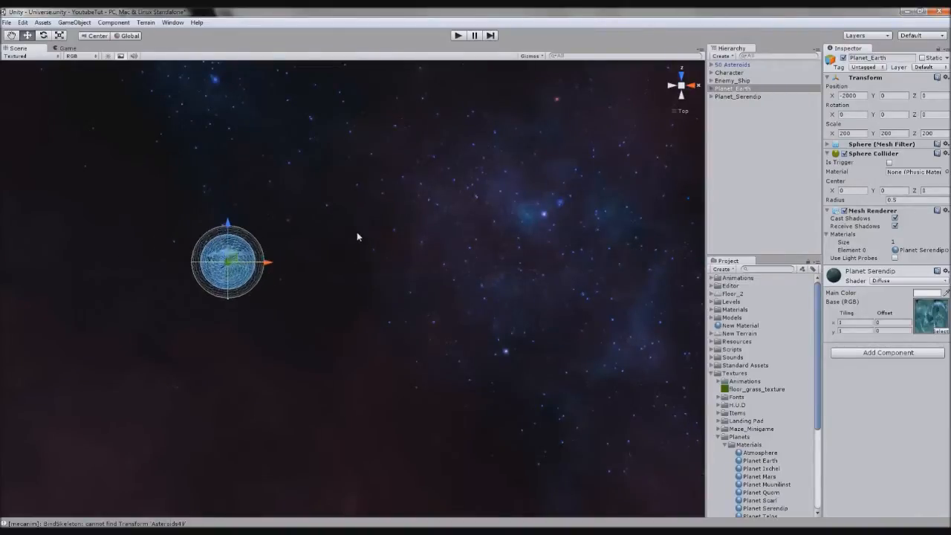
scroll(356, 236, "up", 1)
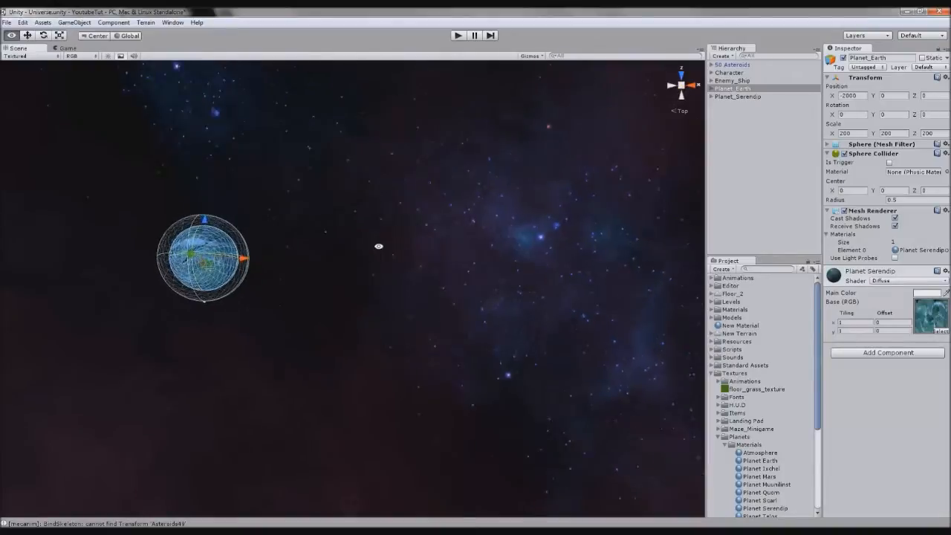
left_click_drag(377, 244, 364, 234, "alt")
key("f")
left_click_drag(473, 233, 510, 249, "alt")
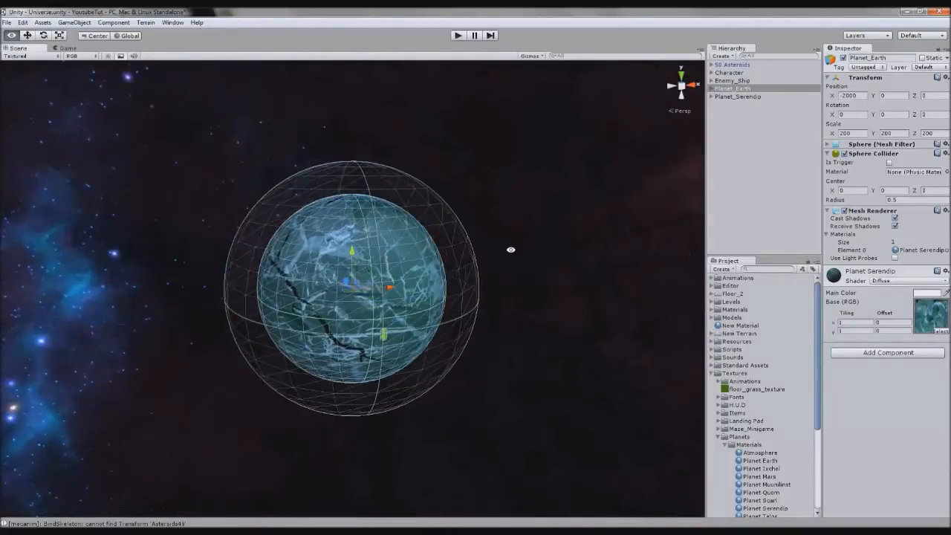
scroll(522, 259, "up", 2)
Expand Planet_Earth, check its Atmosphere child and delete the Red_Ship_Patrol_1 child object
left_click(712, 88)
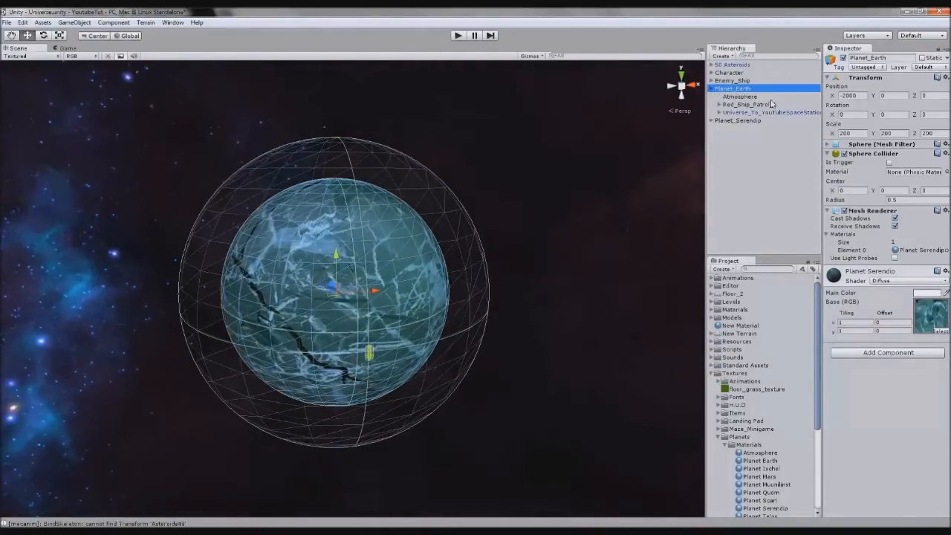
left_click(896, 59)
left_click(756, 97)
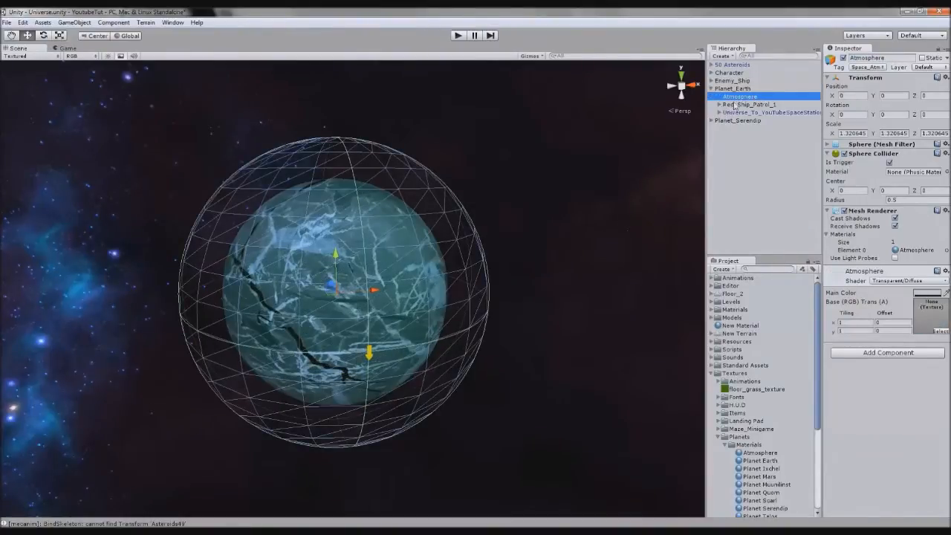
left_click(730, 106)
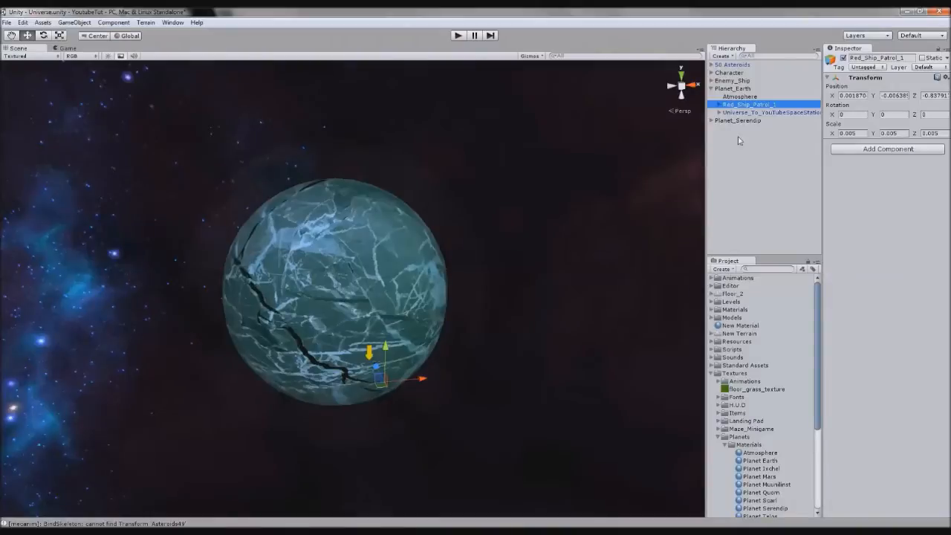
left_click(719, 105)
key("Delete")
Select the Universe_To_YouTubeSpaceStation object under Planet_Earth, look at its child object and collapse it again
left_click(792, 106)
left_click(720, 105)
left_click(719, 105)
left_click(720, 105)
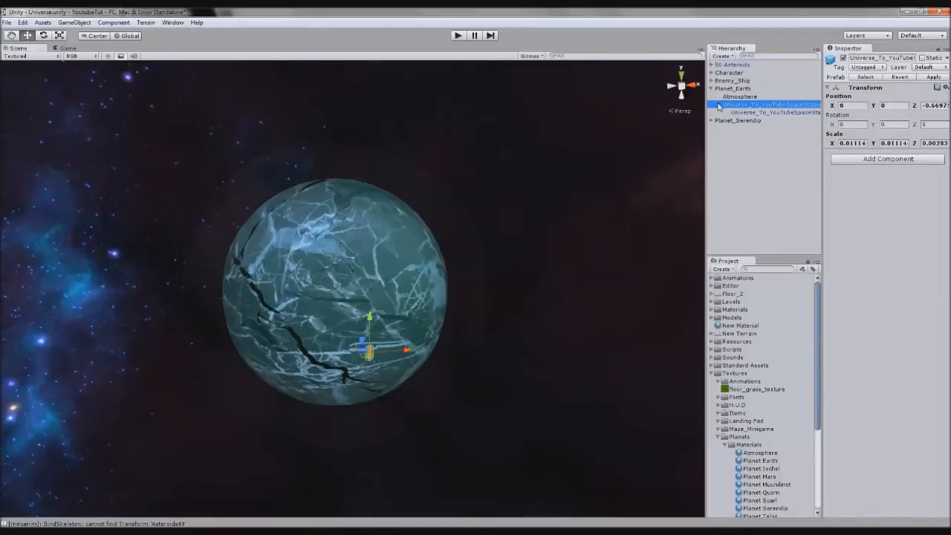
left_click(719, 105)
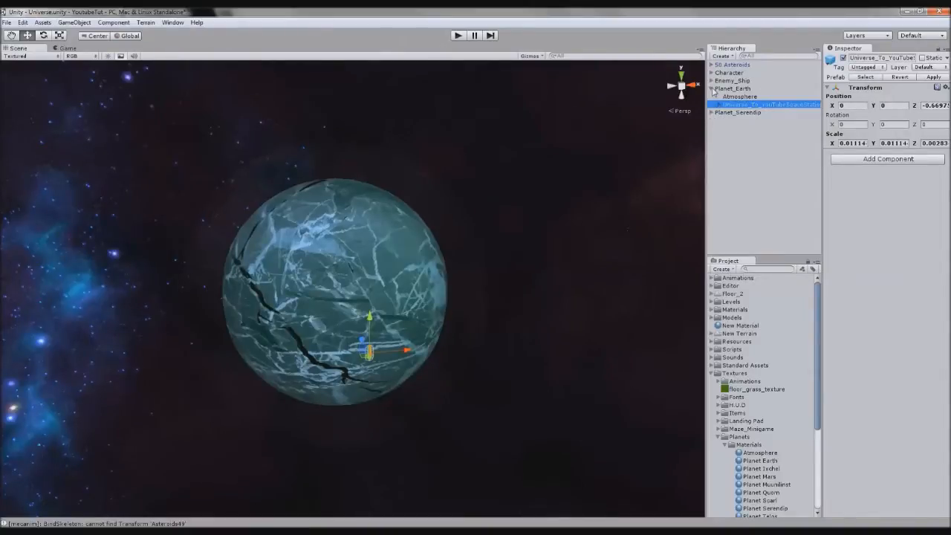
Assign the Planet Earth material to Planet_Earth's Mesh Renderer in place of Planet Serendip and check the surface up close
left_click(712, 88)
left_click(732, 89)
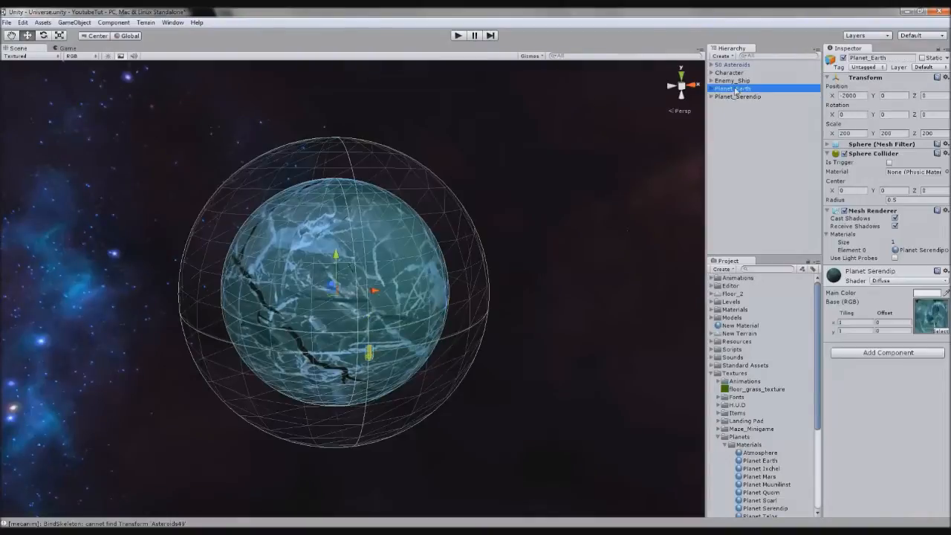
scroll(782, 402, "down", 3)
left_click_drag(761, 400, 600, 283)
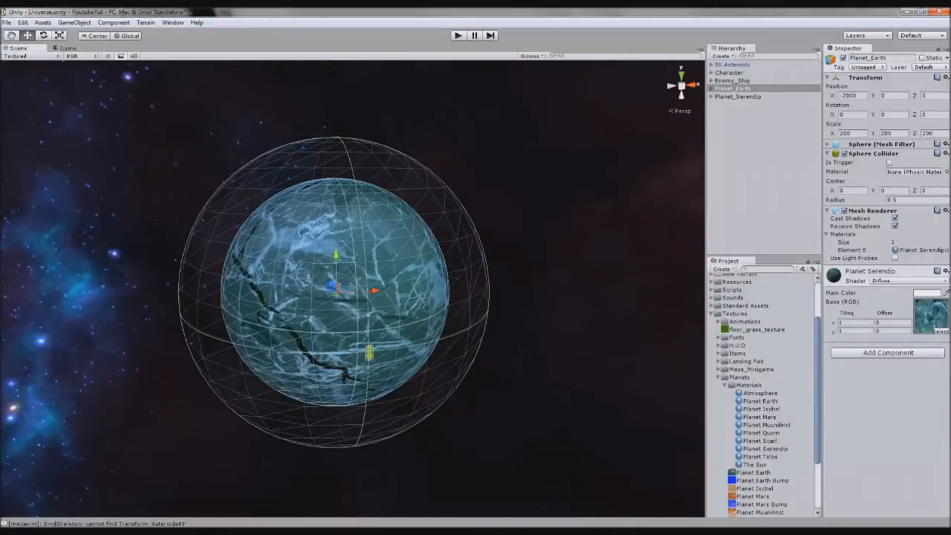
left_click_drag(759, 402, 921, 253)
left_click(531, 225)
scroll(482, 317, "up", 10)
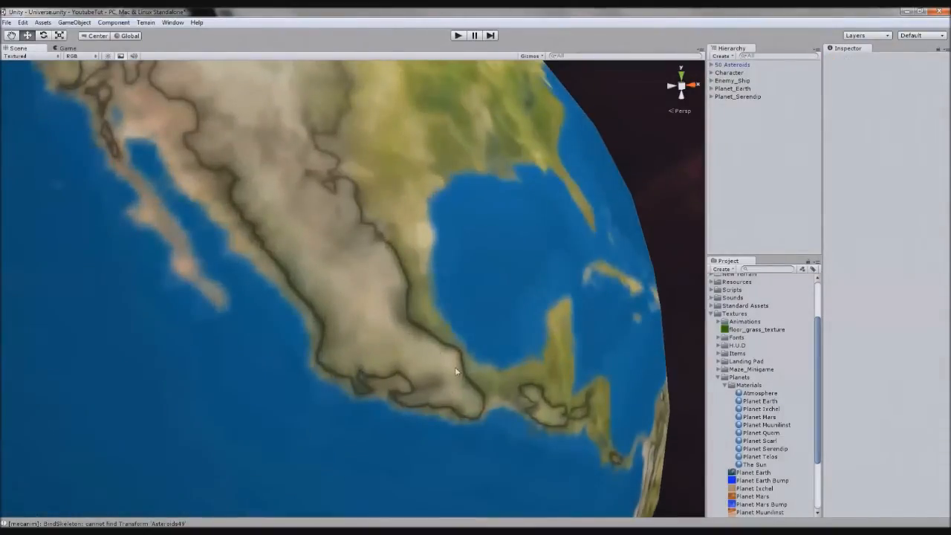
Try the Diffuse shader on the Planet Earth material and compare it with Bumped Diffuse by undoing and redoing the change
left_click(760, 402)
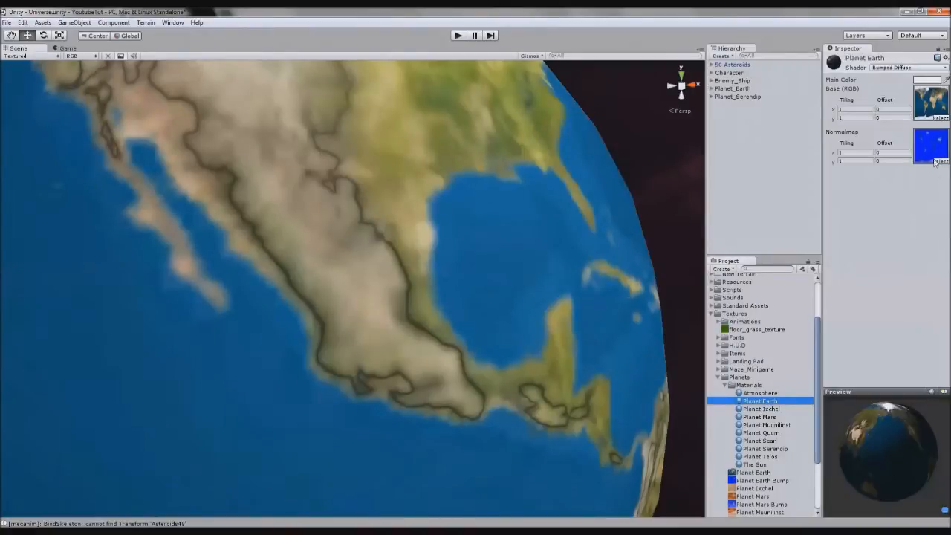
left_click(895, 67)
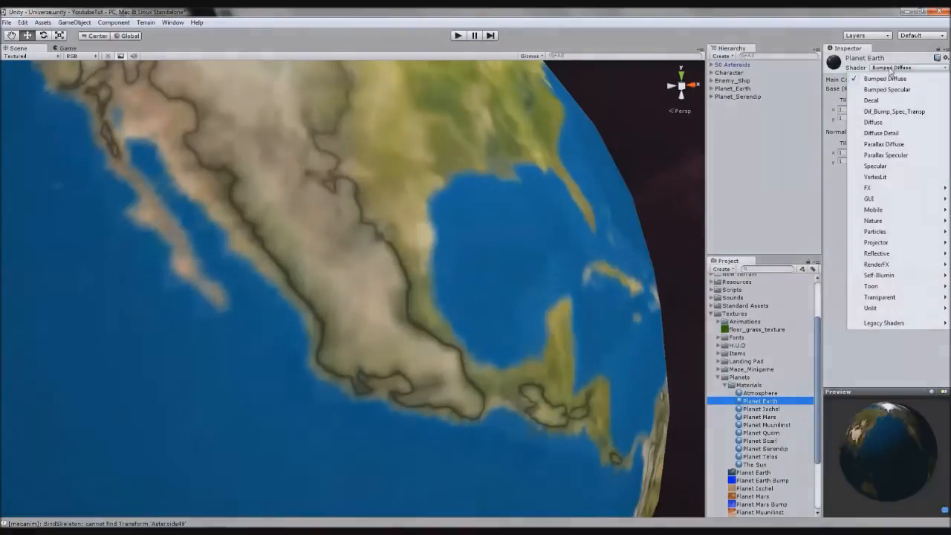
left_click(876, 121)
key("ctrl+z")
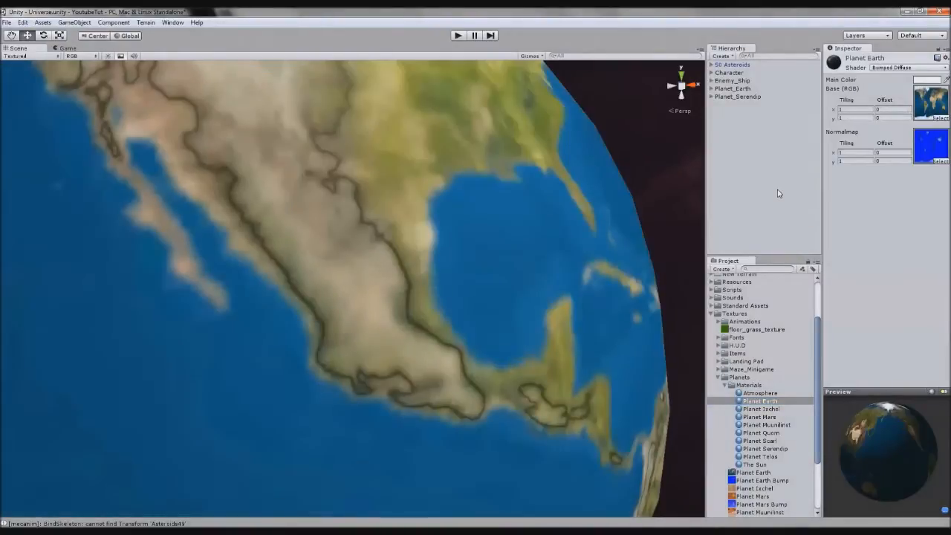
key("ctrl+y")
key("ctrl+z")
key("ctrl+y")
key("ctrl+z")
Examine the Planet Earth texture from several angles, including the north pole and the American continents
scroll(609, 287, "down", 5)
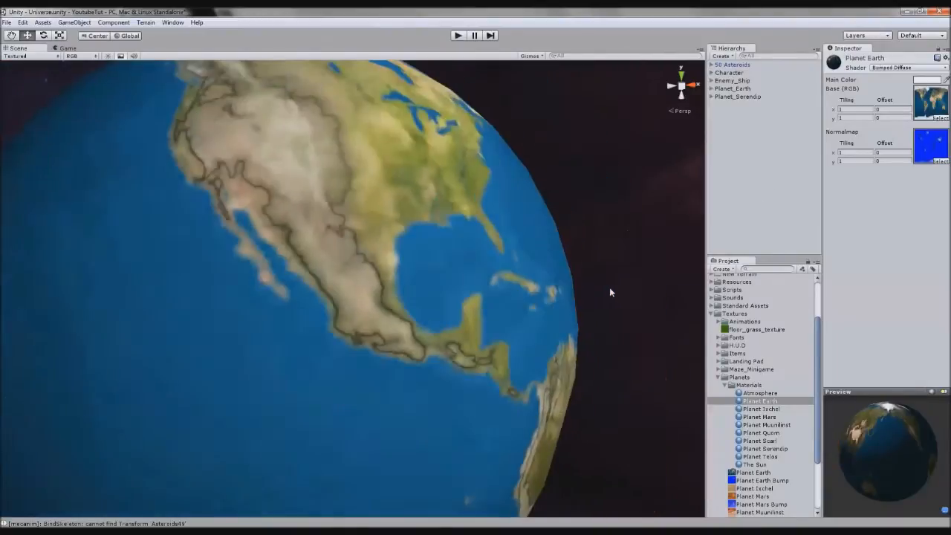
left_click_drag(520, 272, 412, 434, "alt")
scroll(381, 323, "up", 5)
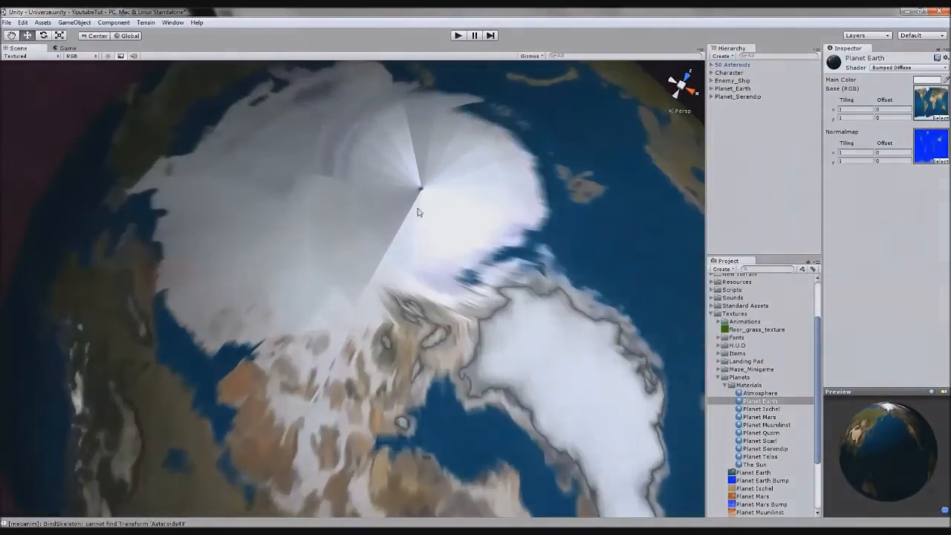
scroll(409, 176, "down", 5)
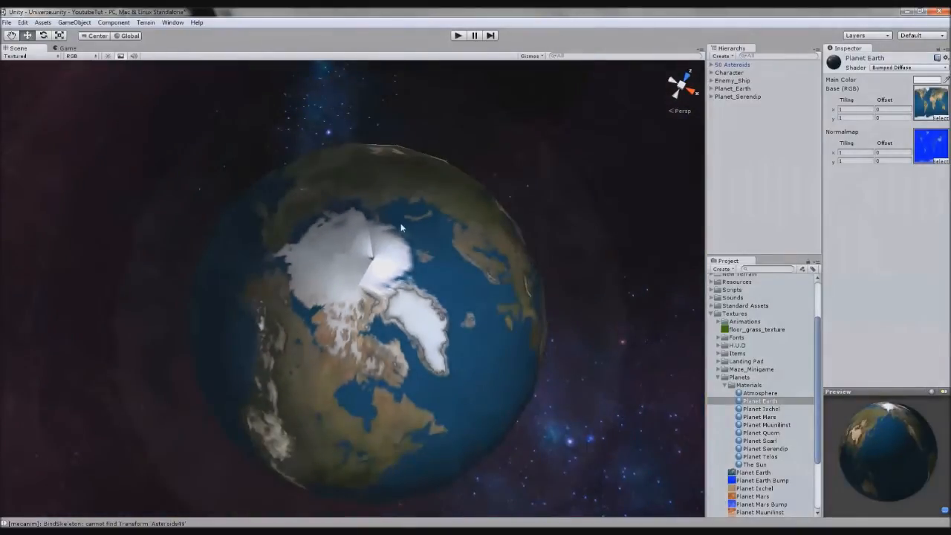
scroll(404, 232, "up", 2)
left_click_drag(404, 233, 376, 219, "alt")
scroll(350, 241, "down", 4)
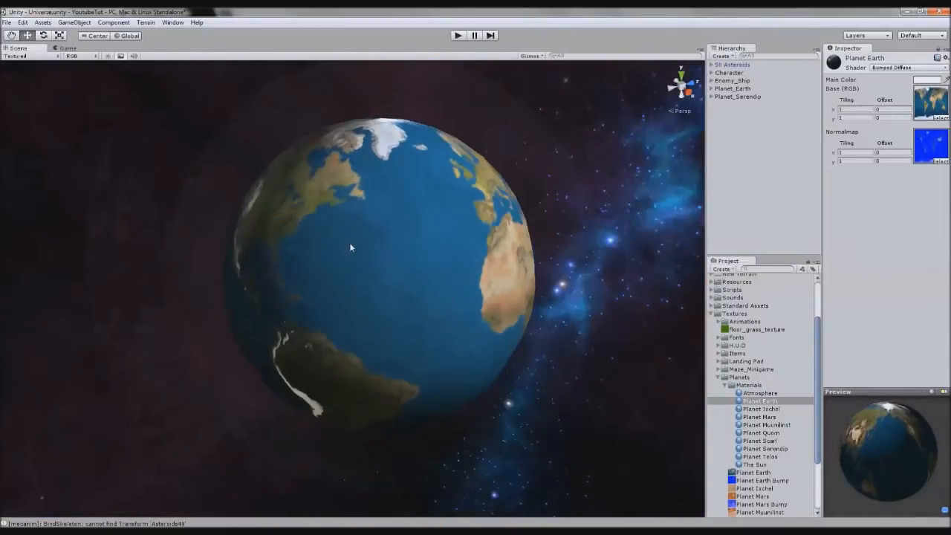
left_click_drag(305, 254, 449, 273, "alt")
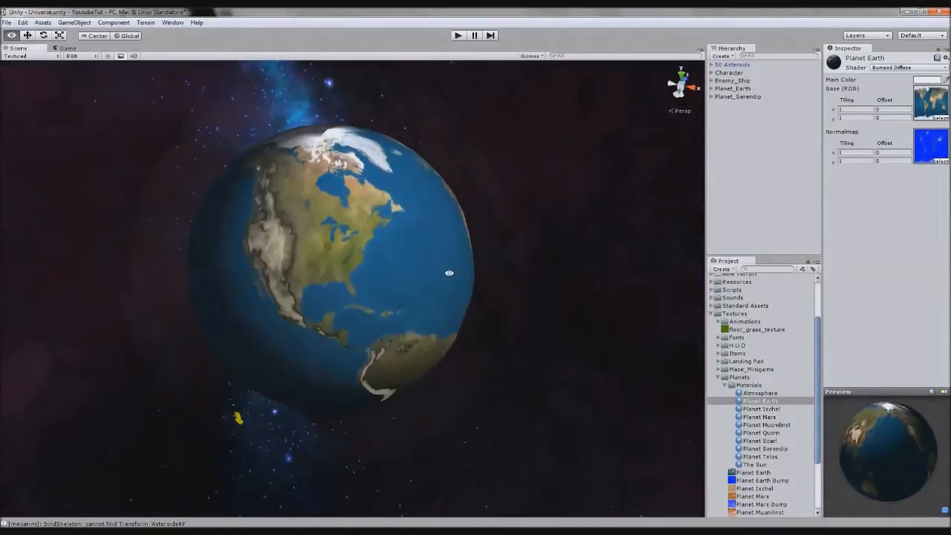
Set Planet_Earth's scale to 250 on the X, Y and Z axes
left_click(733, 89)
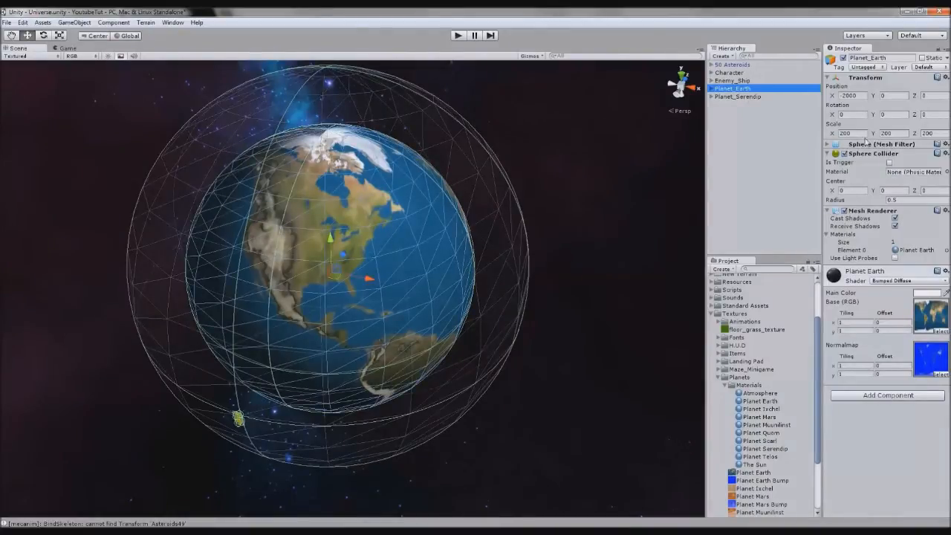
left_click(844, 133)
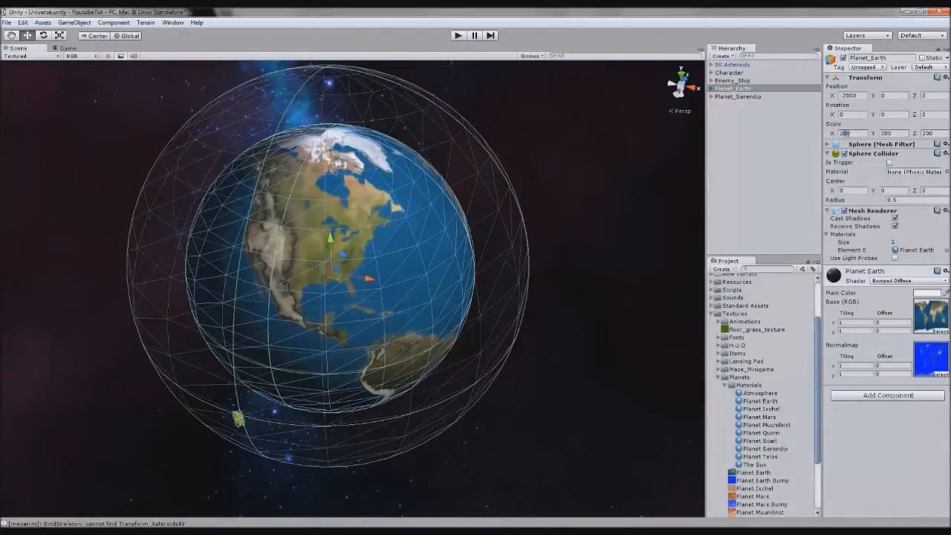
type("250250")
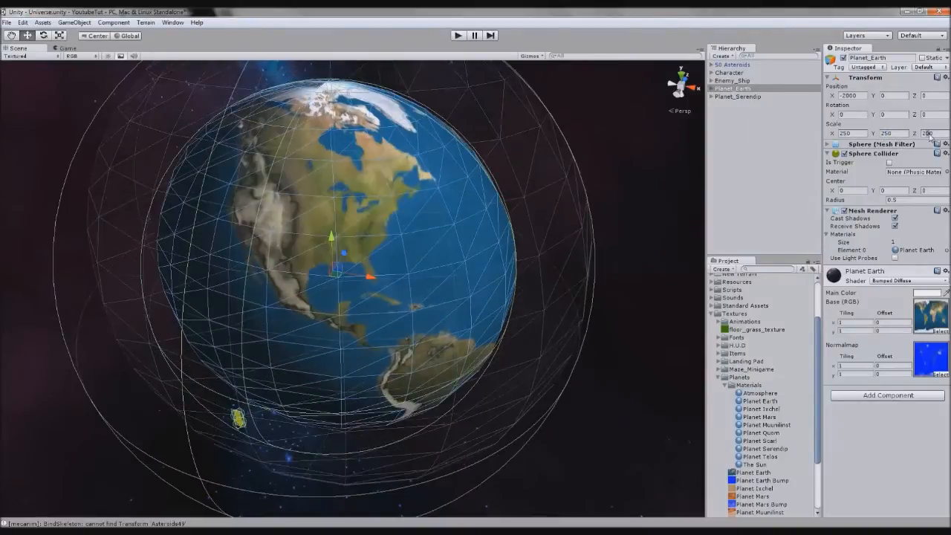
type("250")
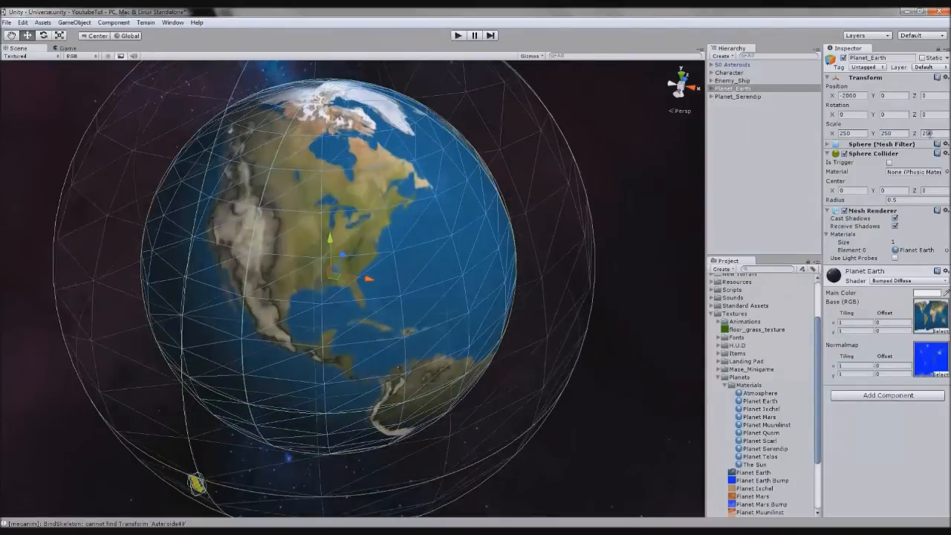
left_click(684, 260)
Look at the enlarged Planet_Earth from a distance and from different sides, ending in the top view
scroll(624, 273, "down", 5)
left_click_drag(623, 274, 702, 305, "alt")
middle_click_drag(459, 312, 164, 354)
scroll(413, 310, "down", 6)
scroll(256, 344, "down", 3)
middle_click_drag(267, 341, 343, 345)
left_click_drag(343, 345, 325, 409, "alt")
middle_click_drag(325, 409, 432, 404)
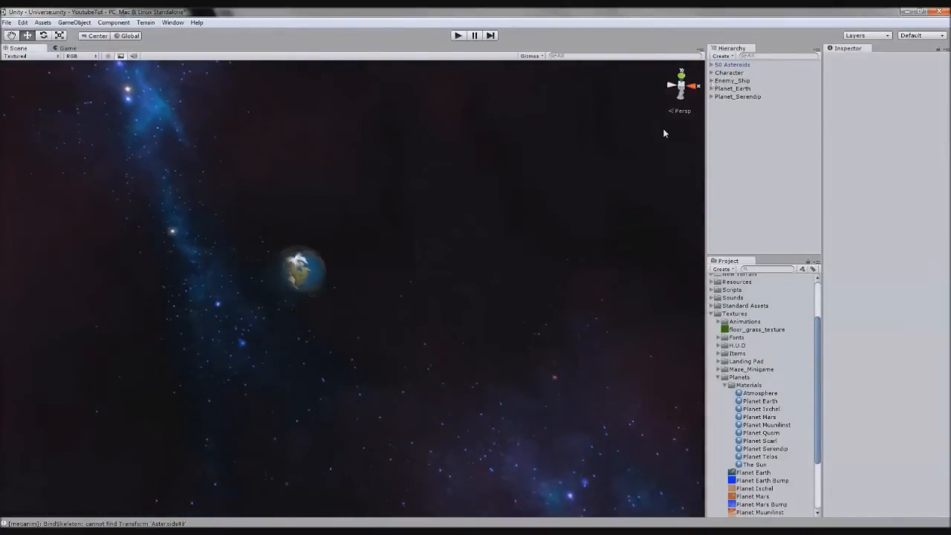
left_click(672, 86)
left_click(682, 78)
left_click(682, 78)
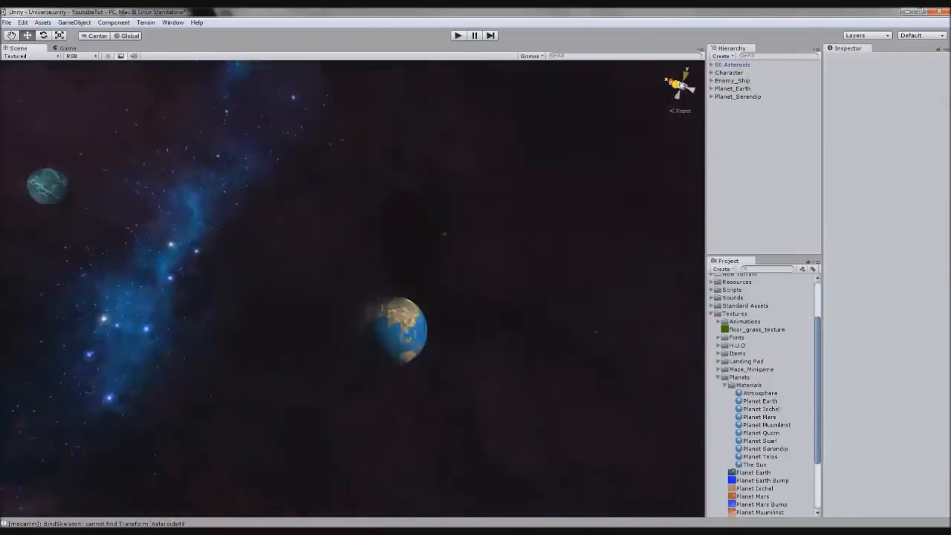
left_click(682, 80)
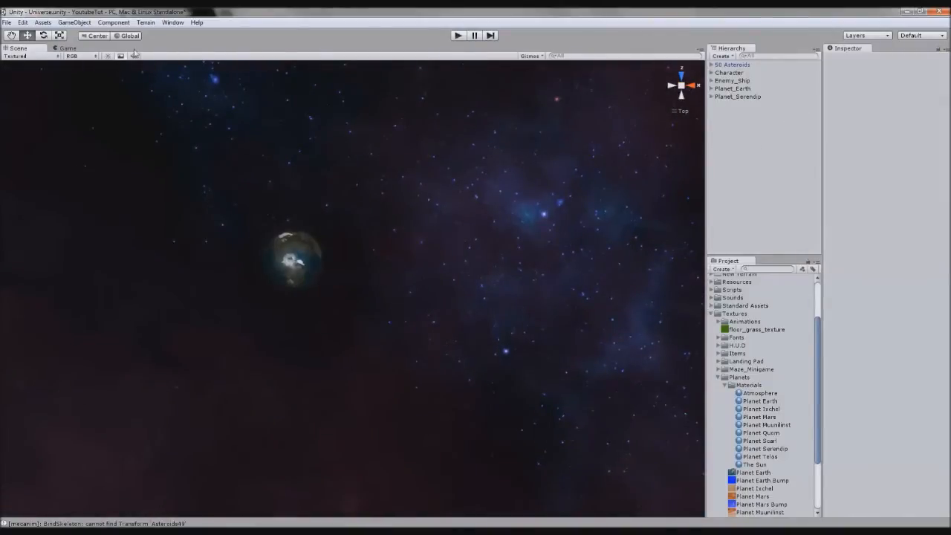
Create an empty game object and name it Planets
left_click(72, 22)
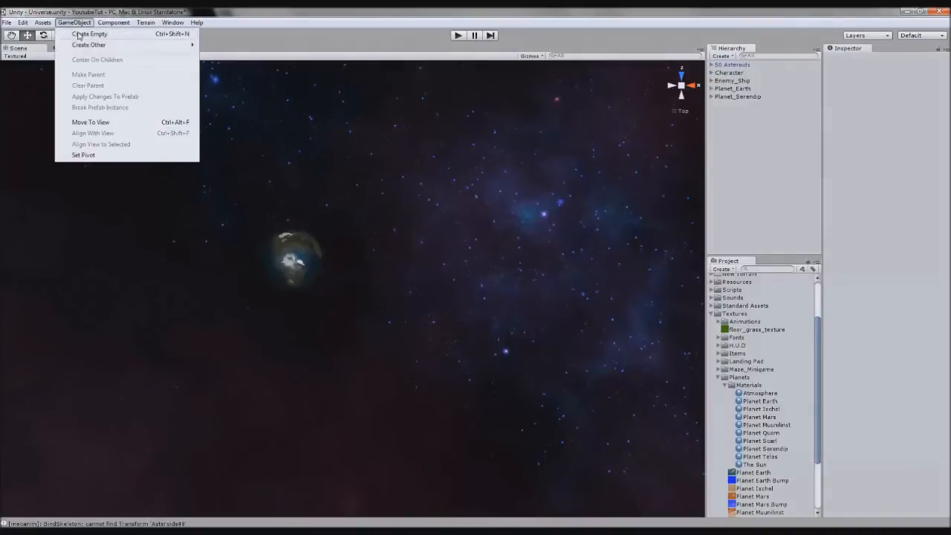
left_click(78, 35)
left_click(892, 58)
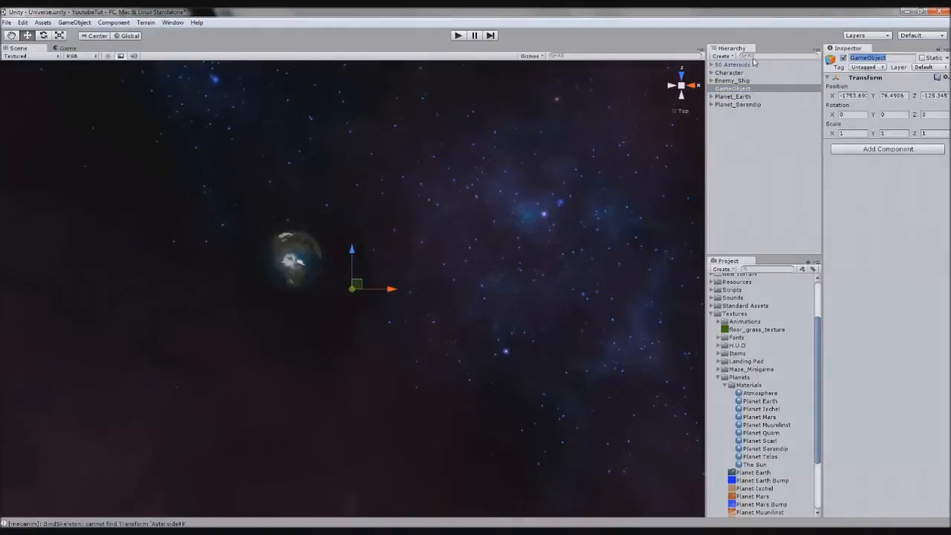
type("Planets")
key("Return")
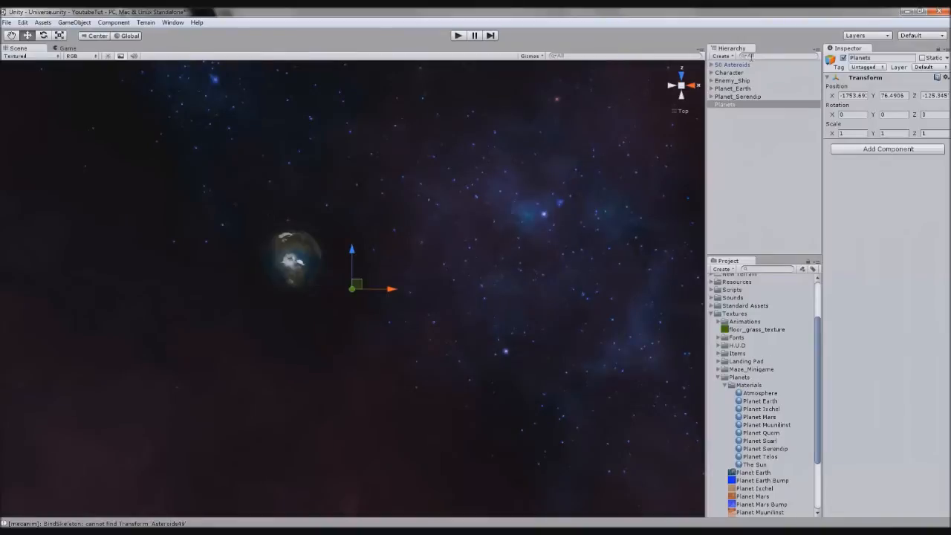
Set the Planets object's position to 0 on the X, Y and Z axes
left_click(853, 95)
type("0")
key("Tab")
type("0")
key("Tab")
type("0")
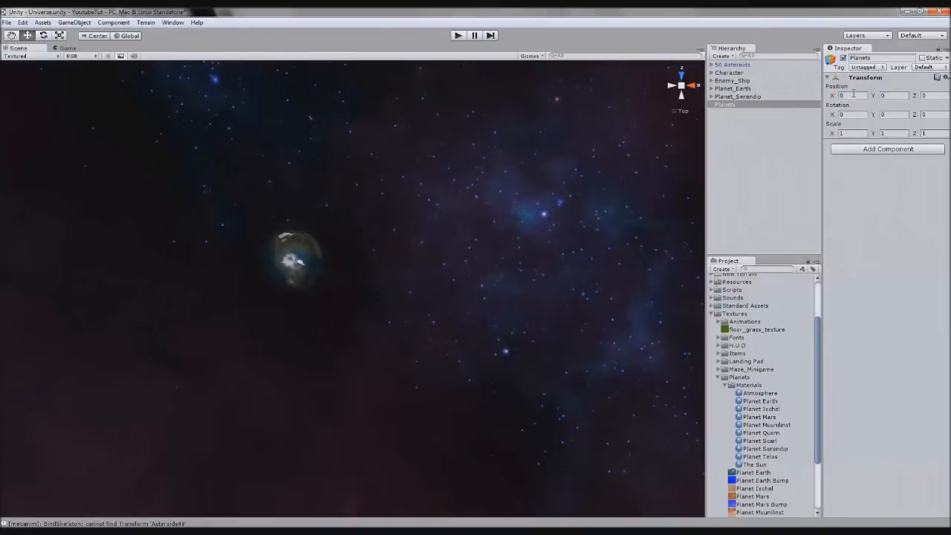
Make Planet_Earth and Planet_Serendip children of the Planets object and expand it in the hierarchy
left_click(739, 96)
left_click(731, 88, "ctrl")
mouse_move(738, 92)
left_mouse_down()
mouse_move(743, 106)
mouse_move(726, 104)
left_mouse_up()
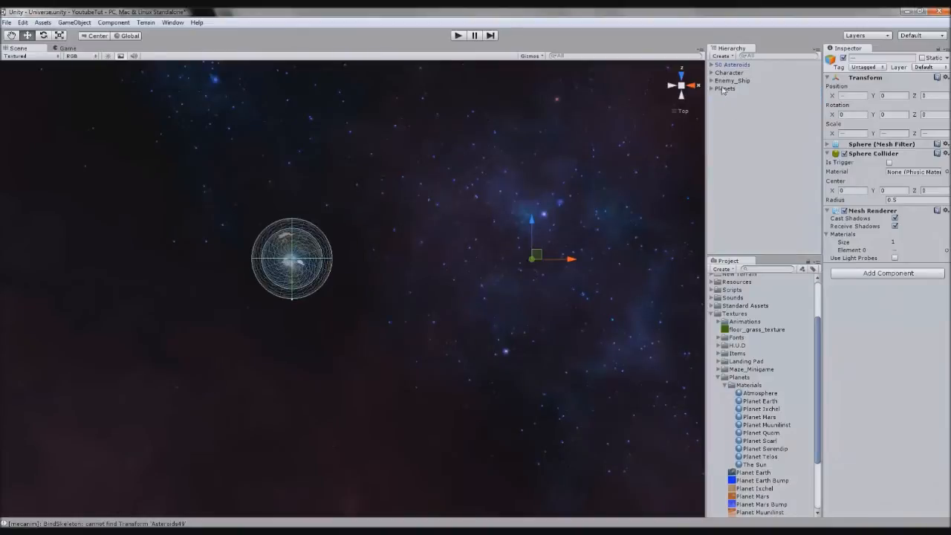
left_click(711, 90)
Duplicate Planet_Earth inside Planets and rename the copy Planet_Mars
left_click(743, 97)
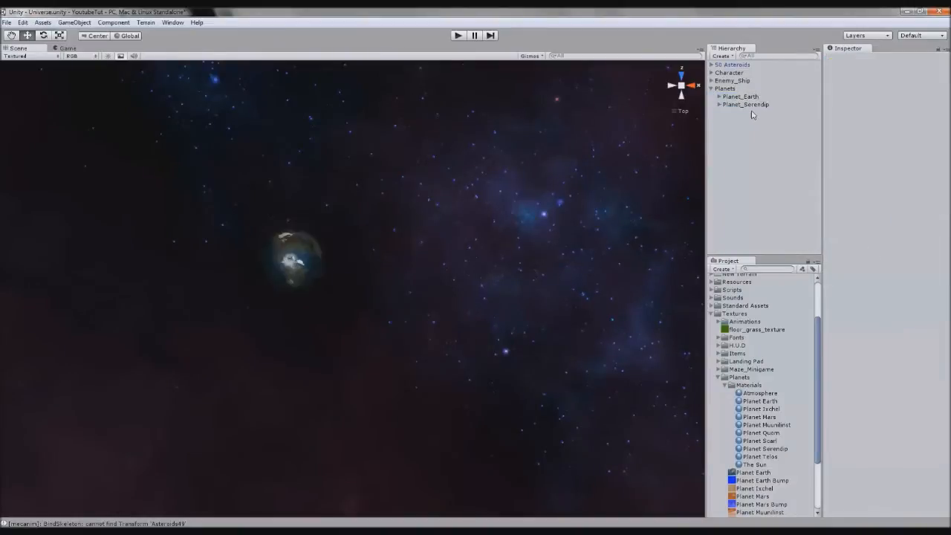
key("ctrl+d")
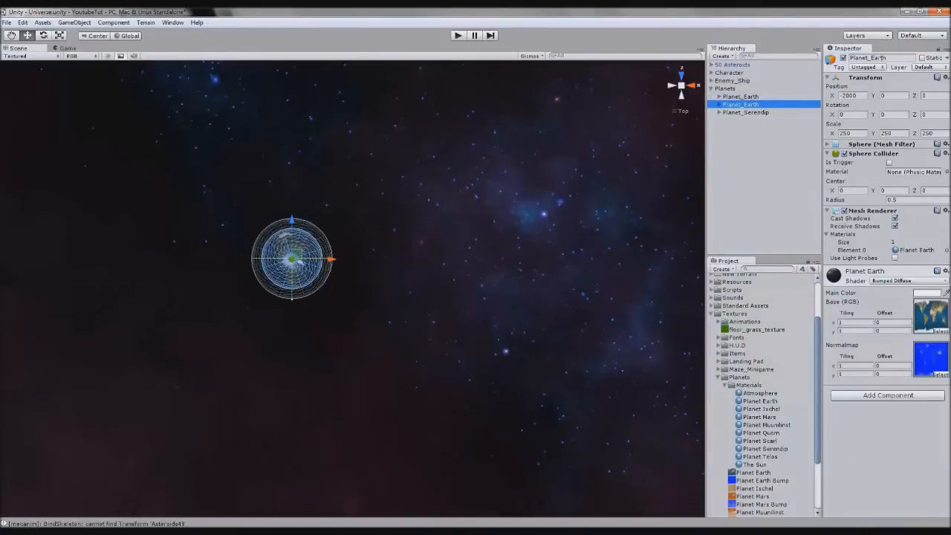
left_click(871, 58)
type("Mars")
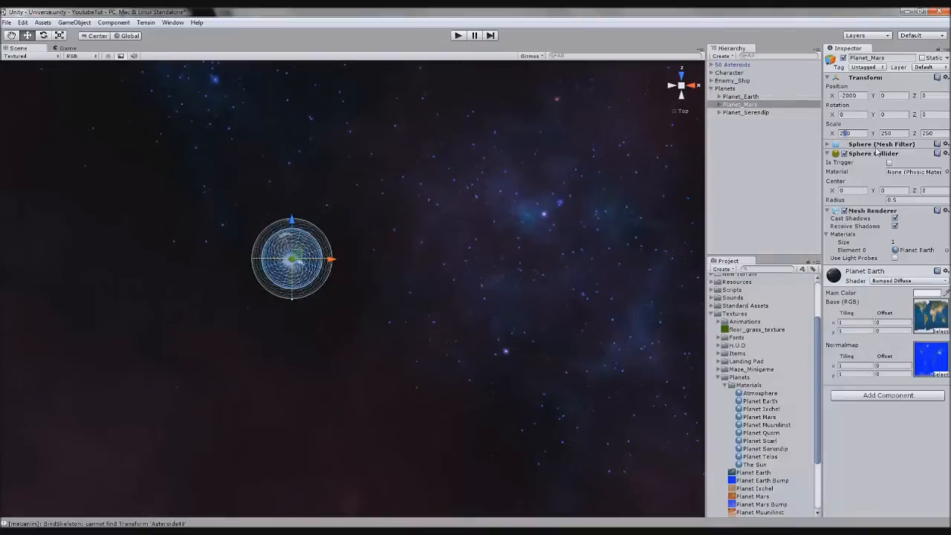
Set Planet_Mars's scale to 230 on all three axes and its X position to -4000
type("3")
type("3")
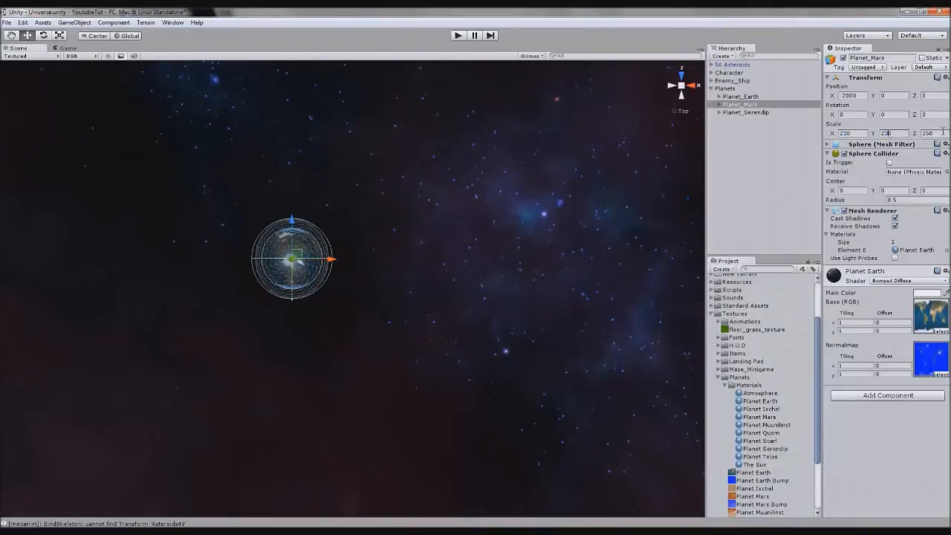
type("3")
middle_click_drag(169, 355, 461, 376)
scroll(563, 299, "down", 3)
left_click_drag(847, 96, 843, 97)
type("4")
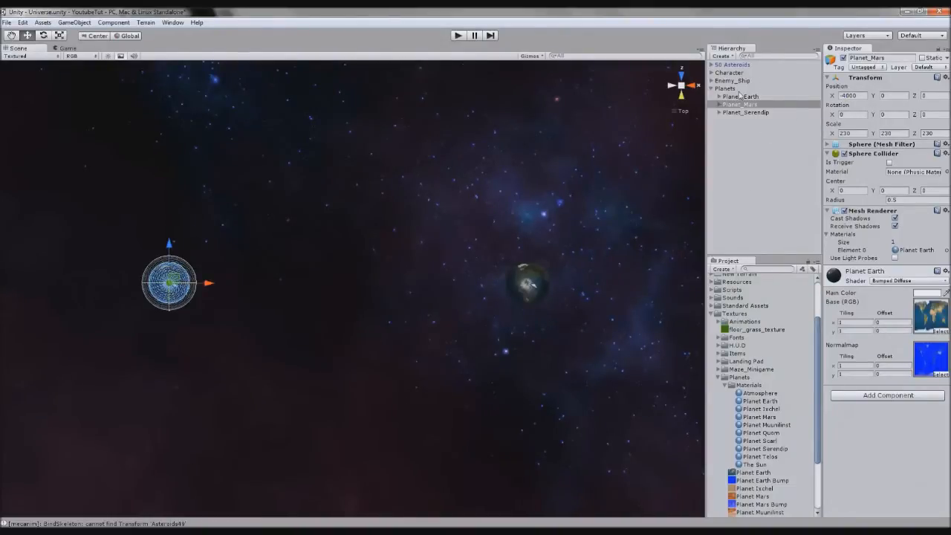
Assign the Planet Mars material to Planet_Mars's Mesh Renderer
left_click_drag(771, 418, 922, 252)
left_click(350, 268)
scroll(351, 268, "up", 4)
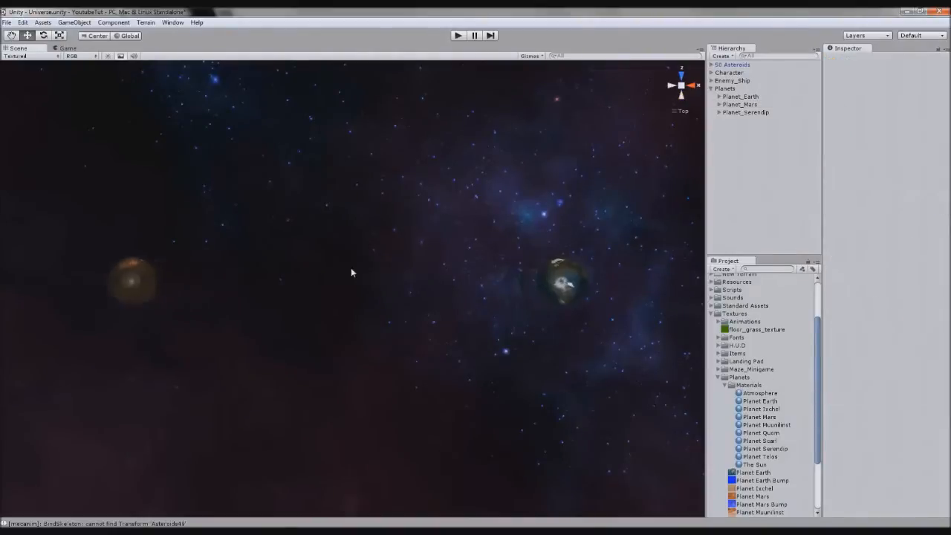
Frame Planet_Mars and examine it in an angled view, then return to the top view around Planet_Earth and Planet_Serendip
left_click_drag(638, 281, 572, 130, "alt")
left_click(163, 257)
key("f")
left_click(640, 356)
left_click_drag(553, 362, 19, 362, "alt")
scroll(474, 275, "down", 4)
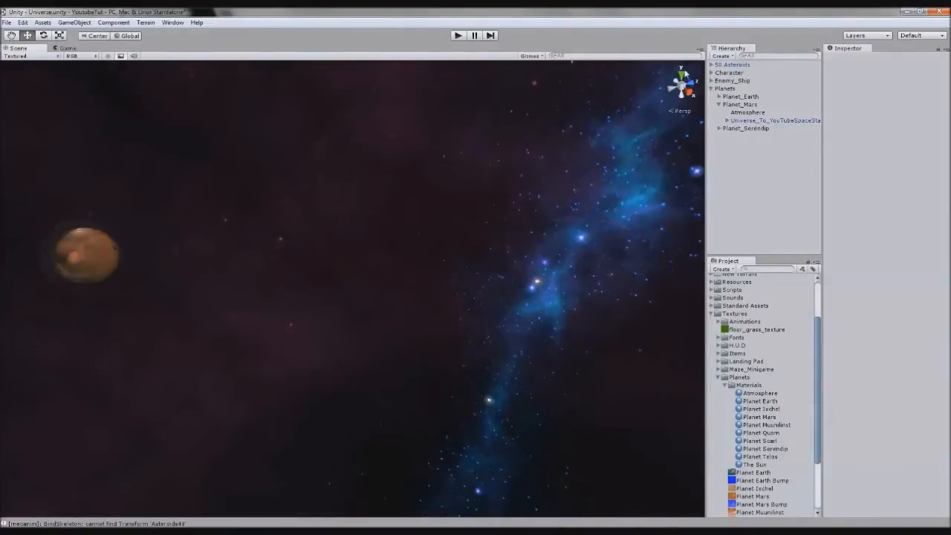
left_click(682, 75)
left_click(681, 88)
middle_click_drag(602, 125, 327, 288)
scroll(334, 282, "down", 10)
middle_click_drag(454, 353, 147, 256)
scroll(146, 257, "up", 3)
scroll(337, 310, "up", 3)
middle_click_drag(327, 310, 441, 361)
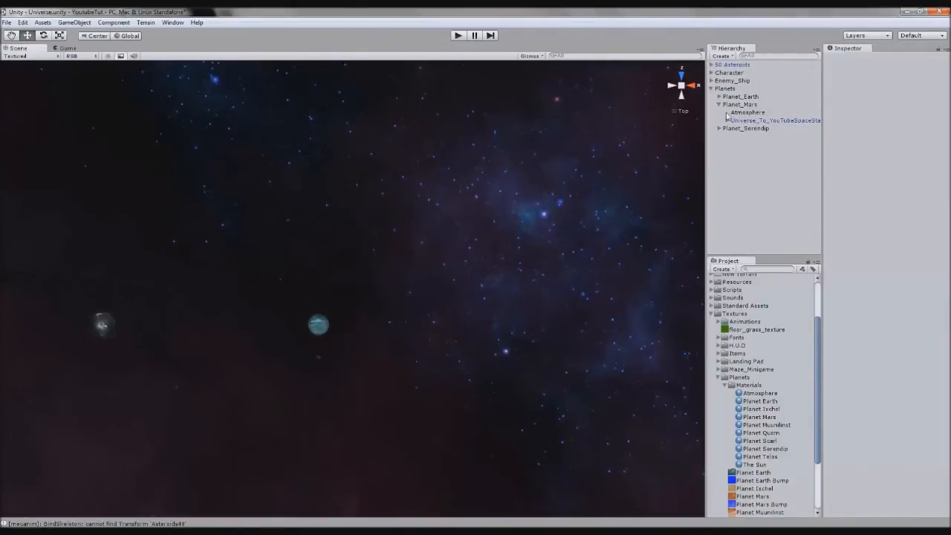
Duplicate Planet_Serendip as Planet_Ixchel inside Planets and set the copy's X position to 2000
left_click(718, 104)
left_click(747, 112)
key("ctrl+d")
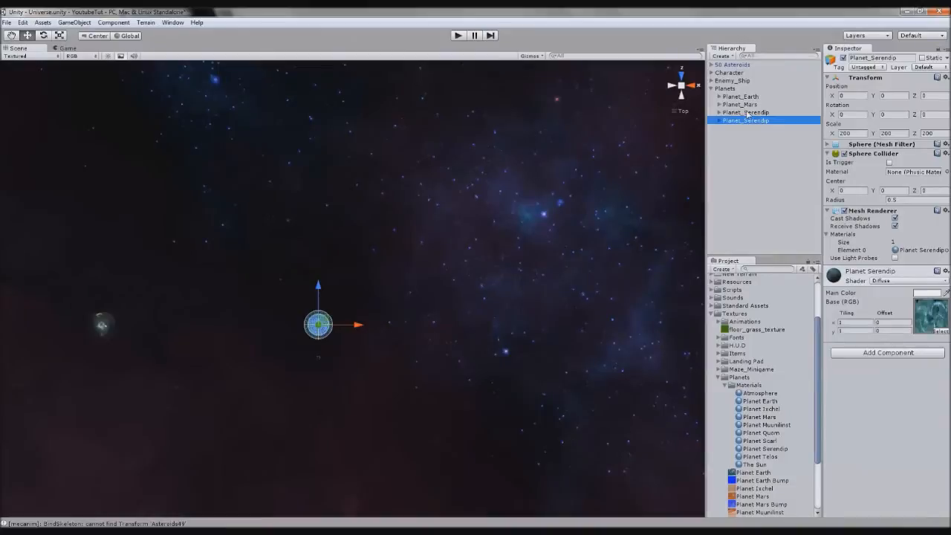
left_click_drag(872, 58, 920, 63)
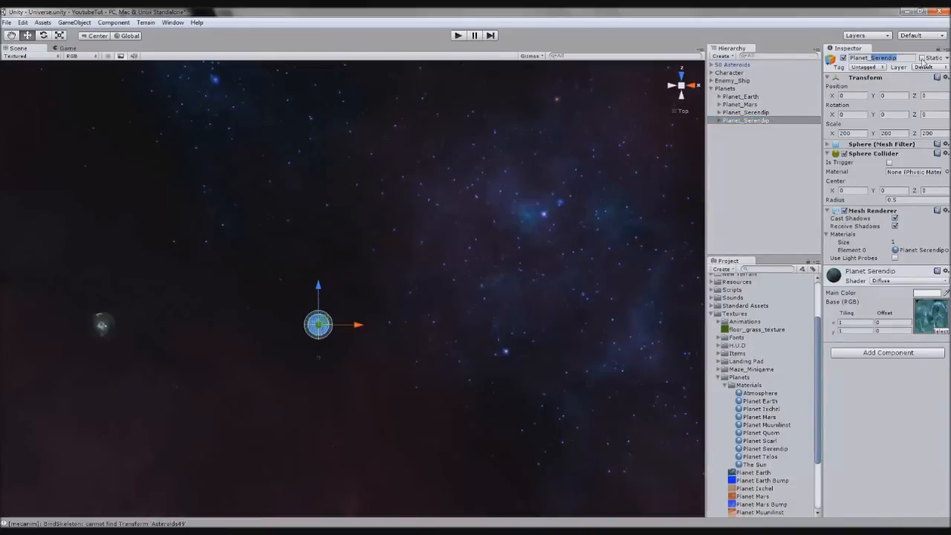
type("Ixchel")
key("Return")
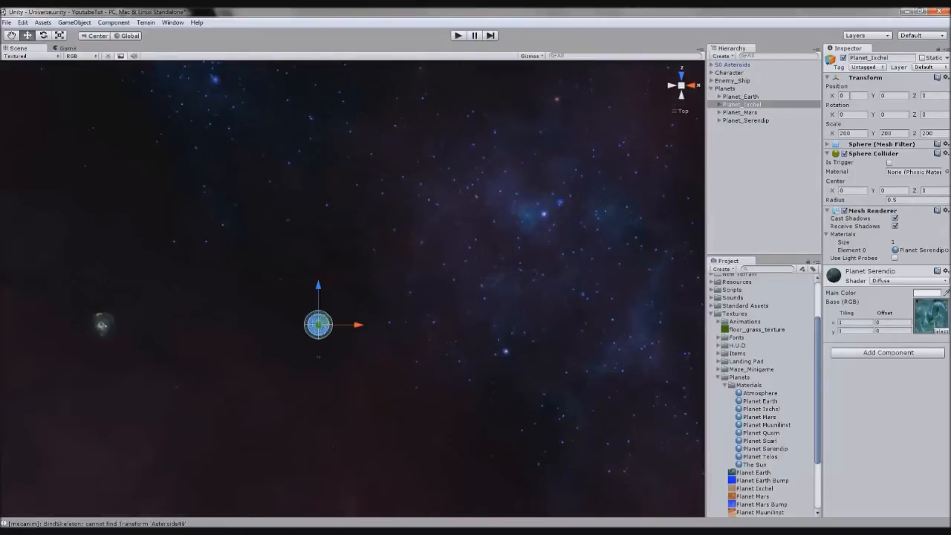
type("2000")
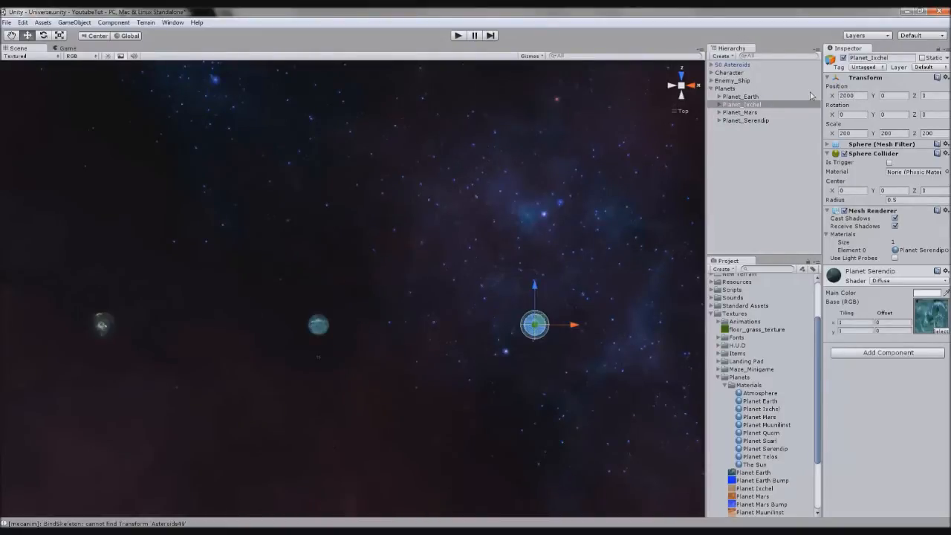
Assign the Planet Ixchel material to Planet_Ixchel's Mesh Renderer
scroll(724, 297, "up", 1)
middle_click_drag(668, 314, 480, 301)
scroll(479, 301, "up", 4)
scroll(480, 304, "up", 4)
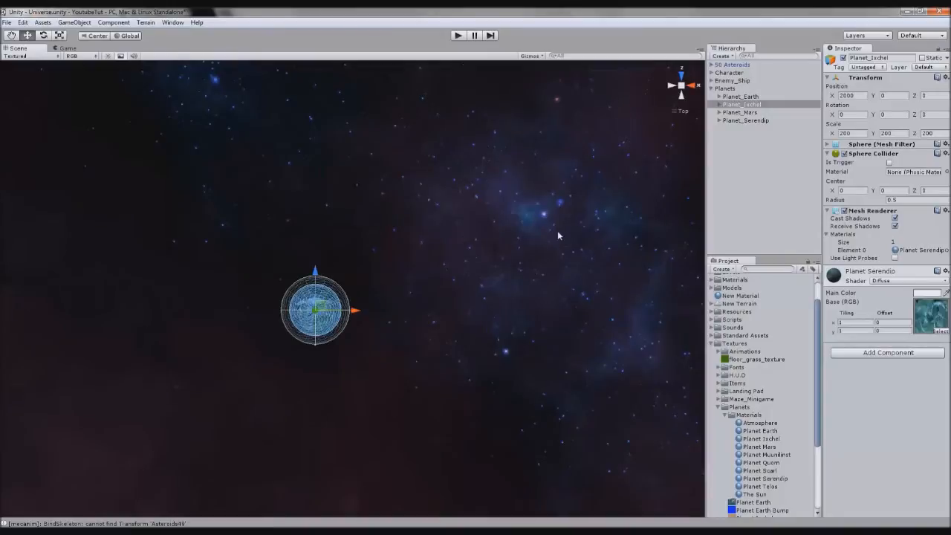
scroll(558, 236, "up", 1)
left_click_drag(914, 252, 916, 252)
scroll(477, 253, "up", 2)
Examine the textured Planet_Ixchel in an angled perspective view, then return to the top view around Planet_Serendip and Planet_Ixchel
left_click(681, 86)
left_click_drag(462, 301, 447, 46, "alt")
scroll(416, 259, "up", 6)
left_click(474, 309)
left_click_drag(474, 309, 510, 384, "alt")
scroll(510, 384, "down", 5)
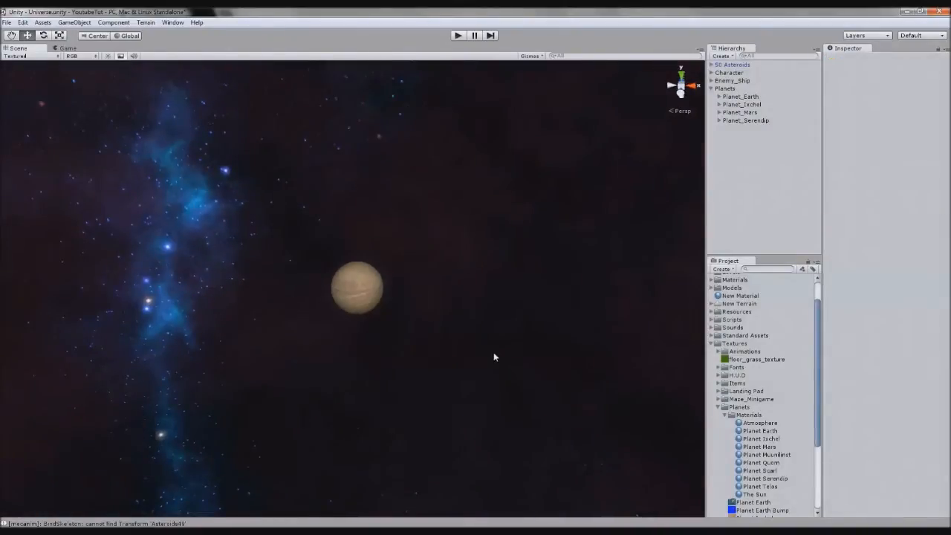
scroll(494, 357, "down", 3)
left_click(681, 75)
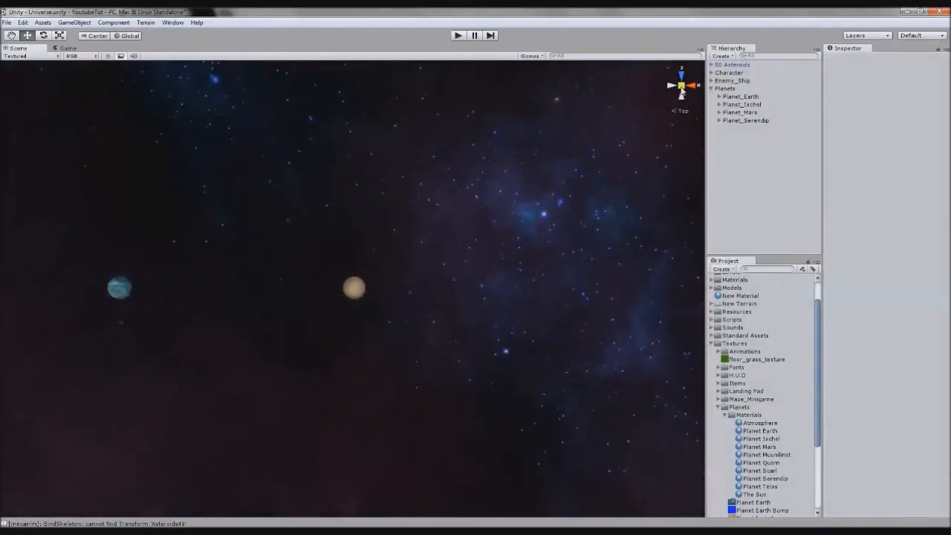
scroll(563, 240, "down", 8)
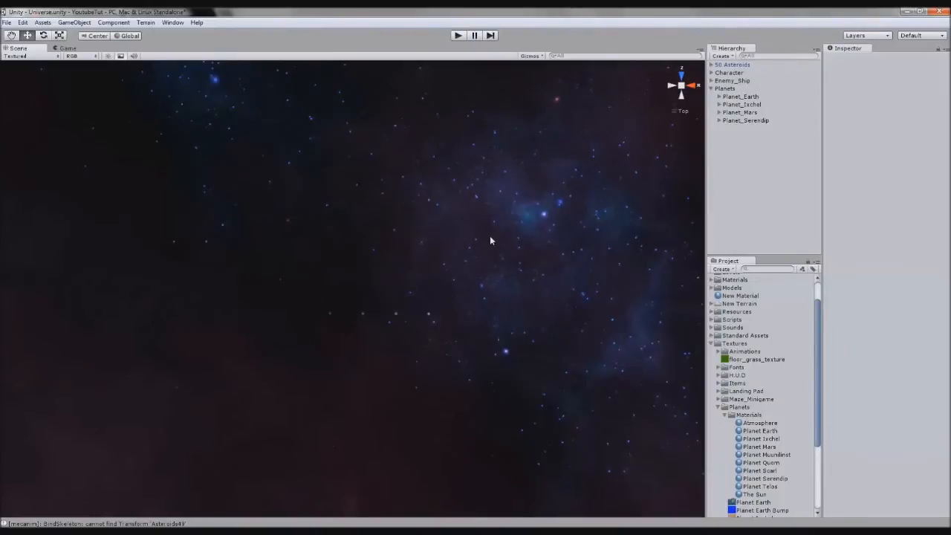
left_click_drag(113, 102, 503, 199)
scroll(465, 291, "up", 5)
middle_click_drag(465, 288, 284, 347)
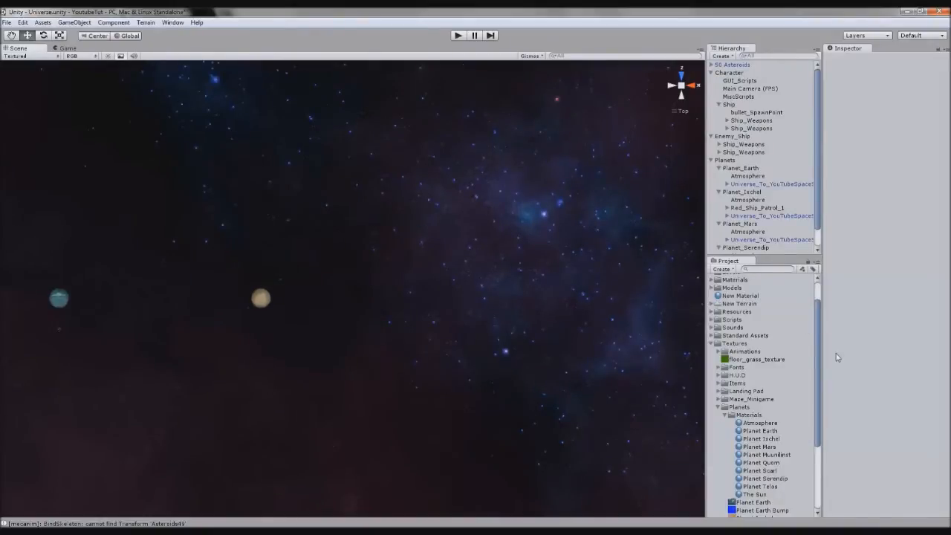
Collapse the expanded planets, the enemy ship and the character in the hierarchy
left_click(712, 161)
left_click(711, 161)
left_click(719, 169)
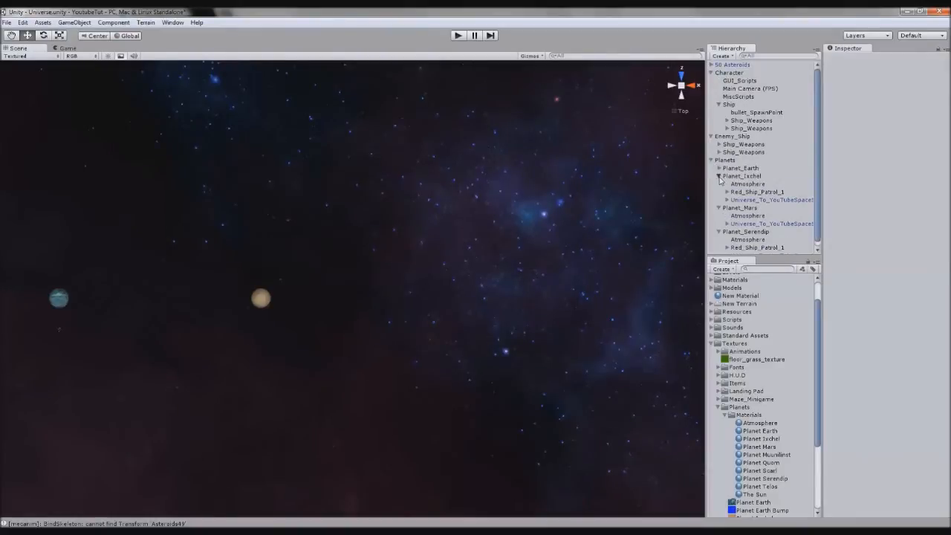
left_click(719, 176)
left_click(720, 184)
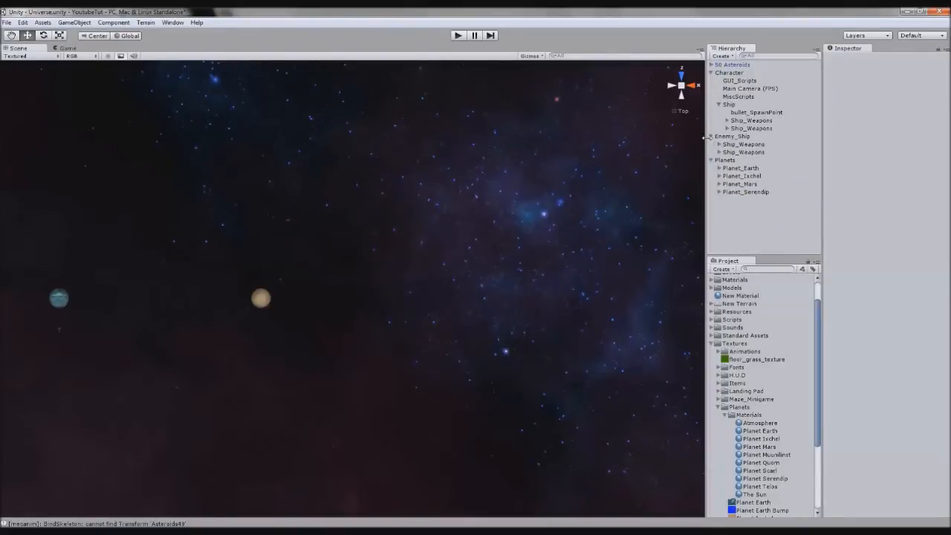
left_click(712, 74)
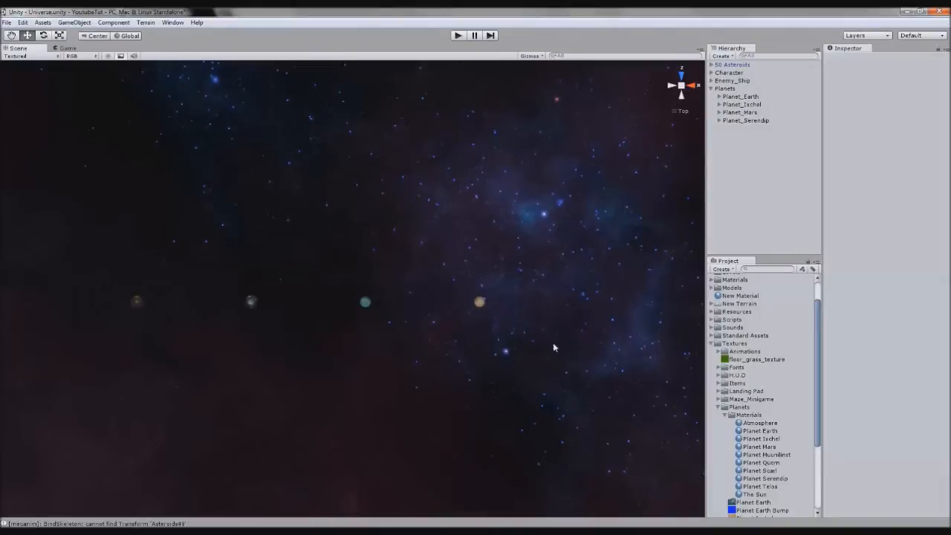
Duplicate Planet_Earth as Planet Muunilinst, with the Planet Muunilinst material and a Z position of 2000
left_click(759, 423)
left_click(762, 439)
left_click(768, 455)
left_click(753, 97)
key("ctrl+d")
key("F2")
type("Planet Muunilinst")
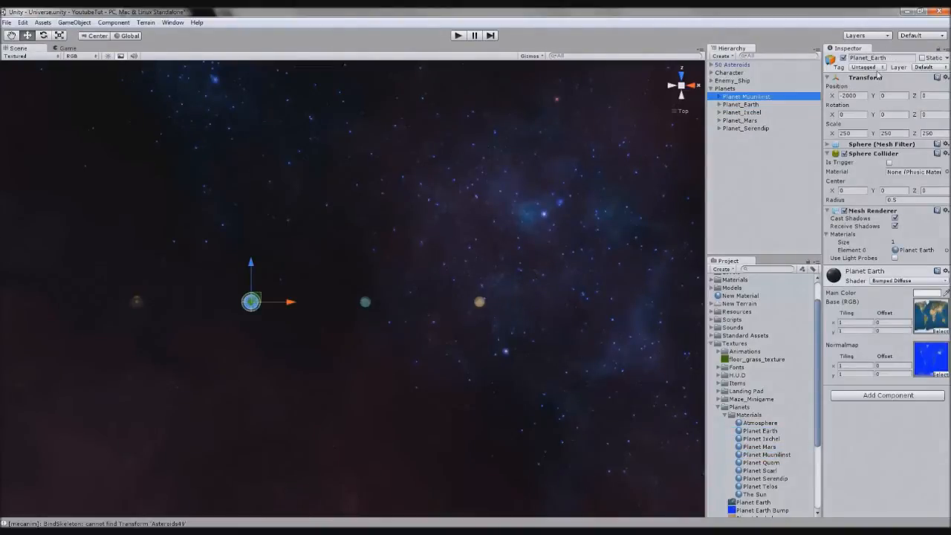
left_click_drag(796, 455, 920, 254)
Duplicate Planet_Ixchel as Planet_Quom at X 4000 and as Planet_Scarl at X 2000, Z -2000, each with its matching planet material
left_click(757, 112)
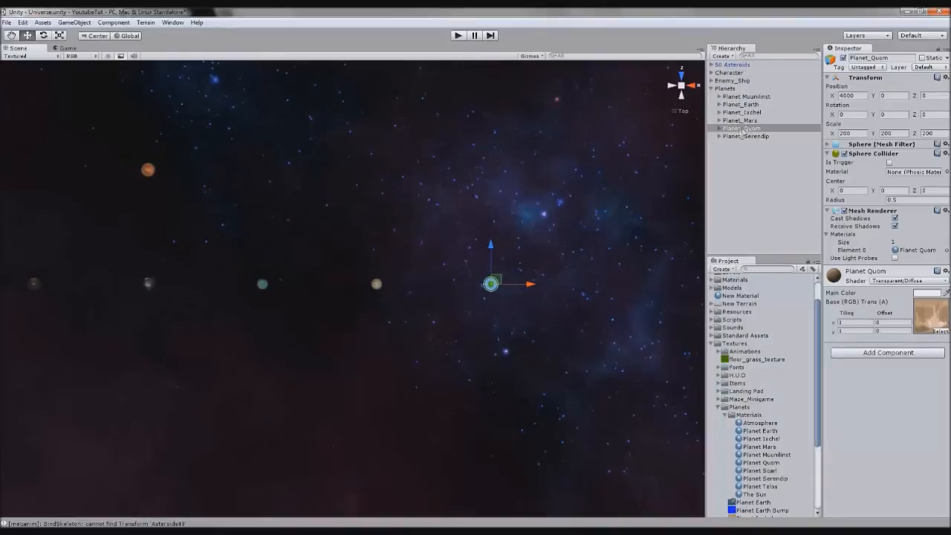
left_click(757, 112)
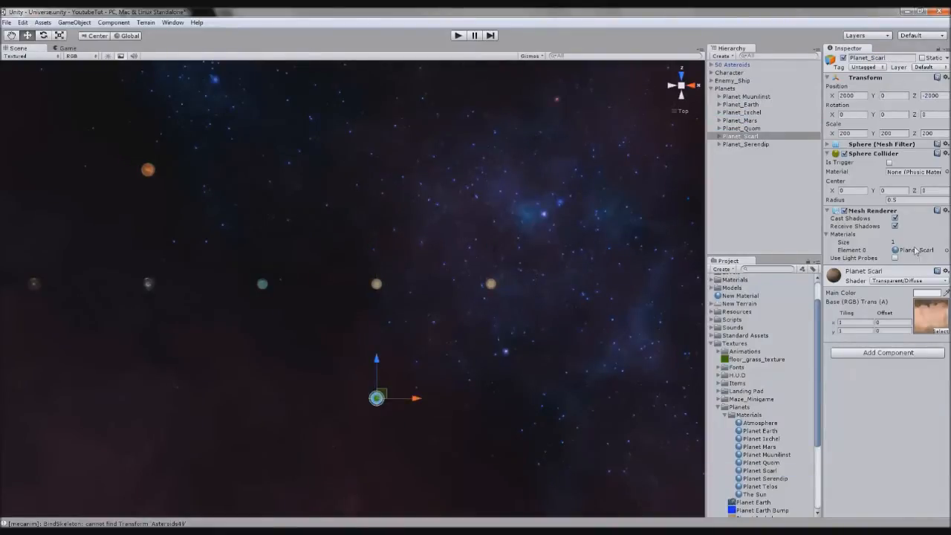
Duplicate Planet_Mars, place the copy at X -4000, Z -4000 and assign it the Planet Telos material
left_click(742, 121)
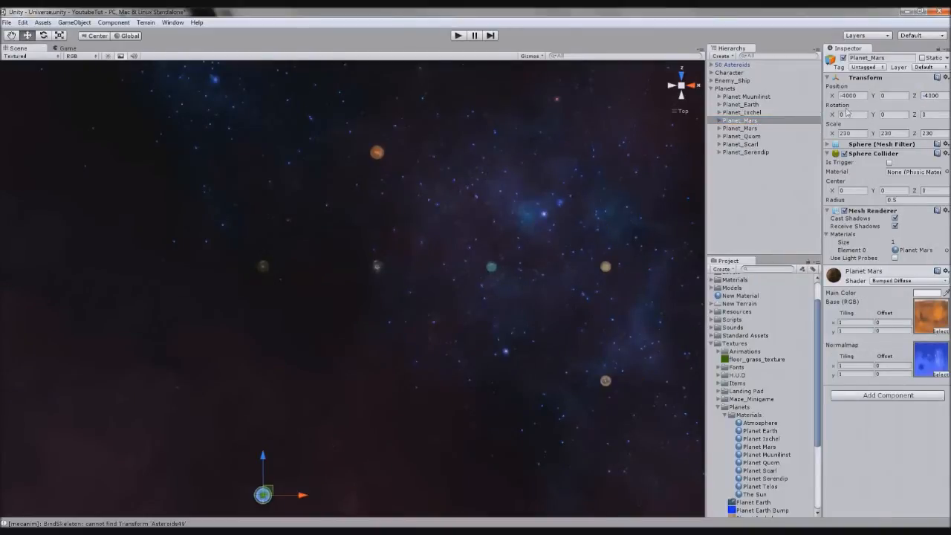
scroll(401, 208, "down", 4)
middle_click_drag(401, 208, 459, 214)
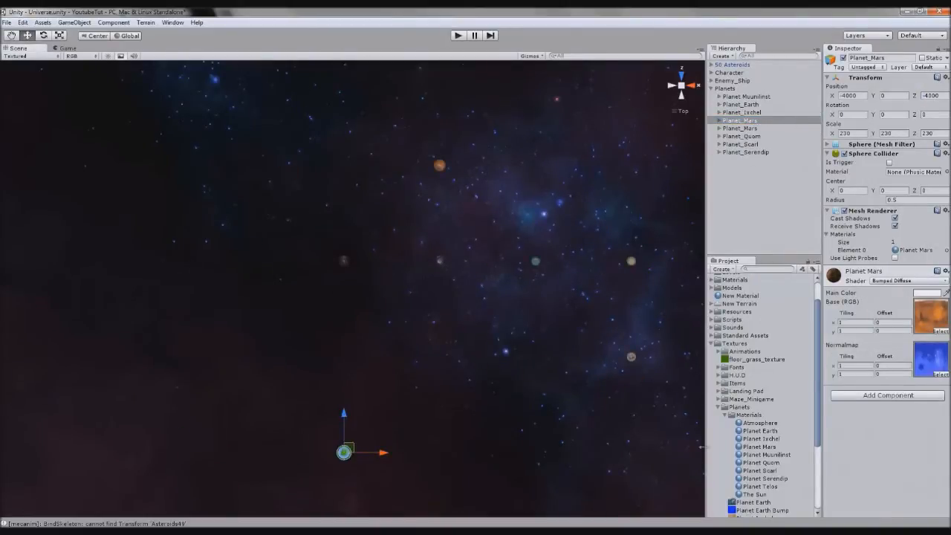
left_click_drag(925, 255, 921, 251)
Duplicate the Telos-textured planet as The_Sun and set the copy's position to X -12000, Z 0
key("ctrl+d")
type("The")
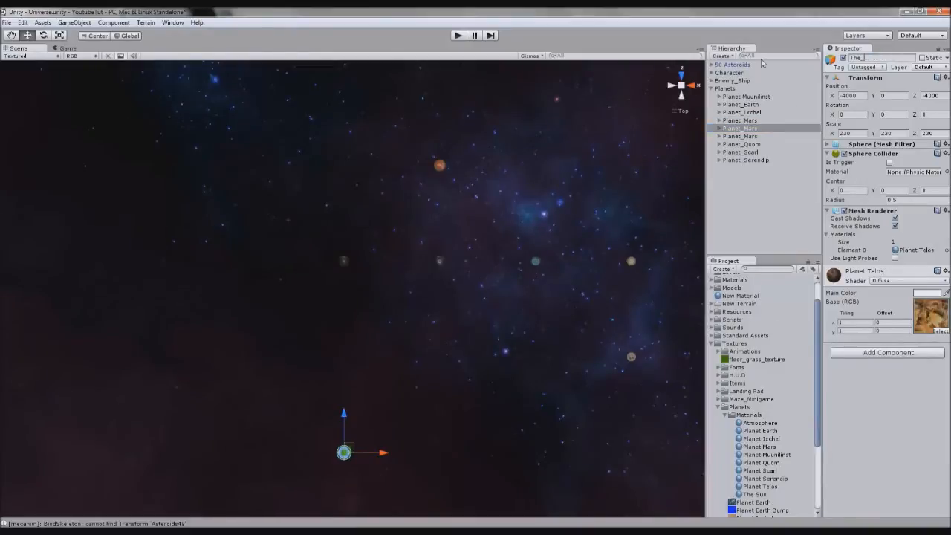
type("_Sun")
key("Return")
key("Tab")
type("0")
scroll(451, 374, "down", 1)
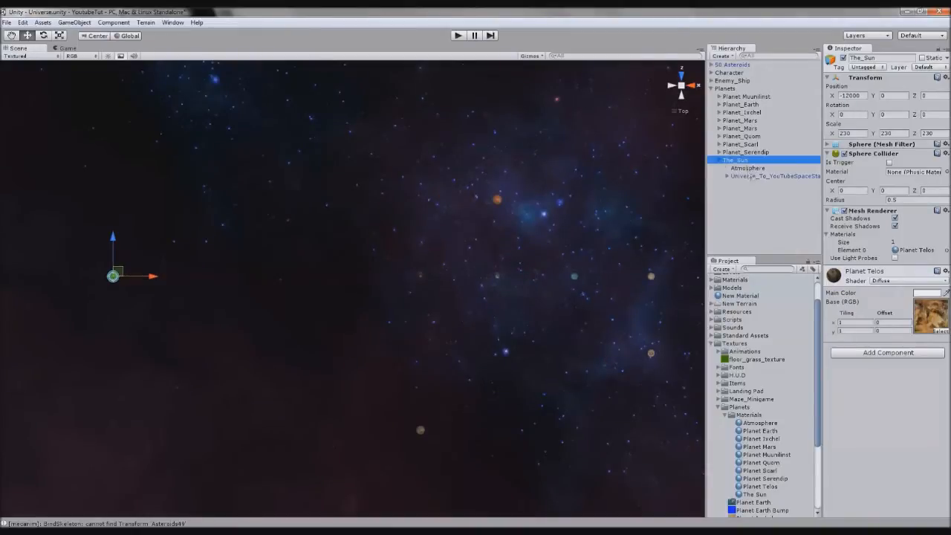
Delete the Universe_To_YouTubeSpace child object from The_Sun and collapse The_Sun
left_click(752, 176)
key("Delete")
left_click(719, 160)
left_click(739, 160)
left_click(739, 153)
Rename the Planet_Mars copy at Z -4000 to Planet_Telos
left_click(736, 98)
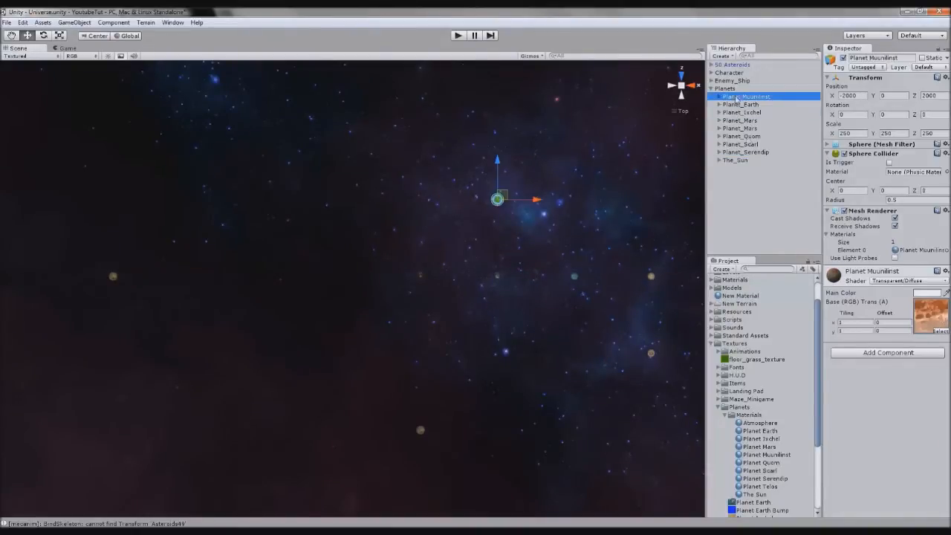
left_click(753, 152)
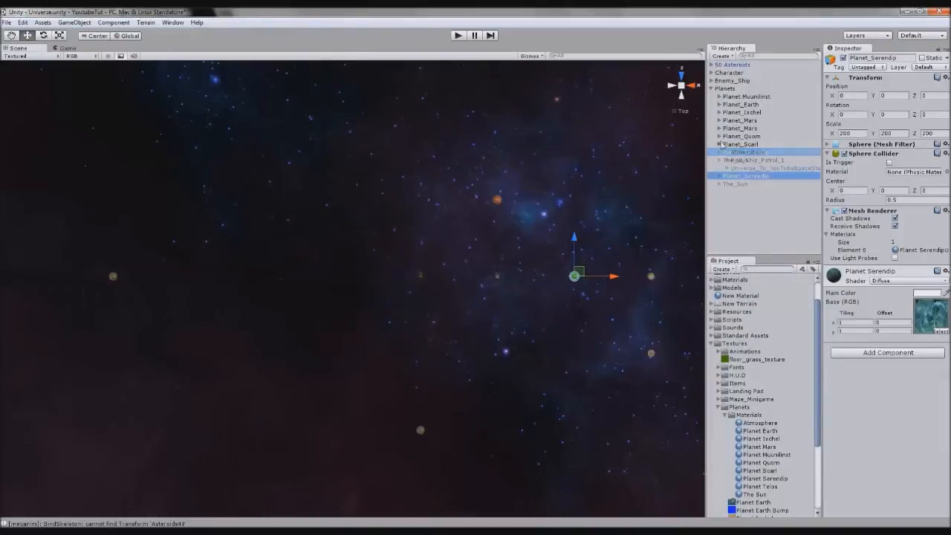
left_click(719, 120)
left_click(720, 128)
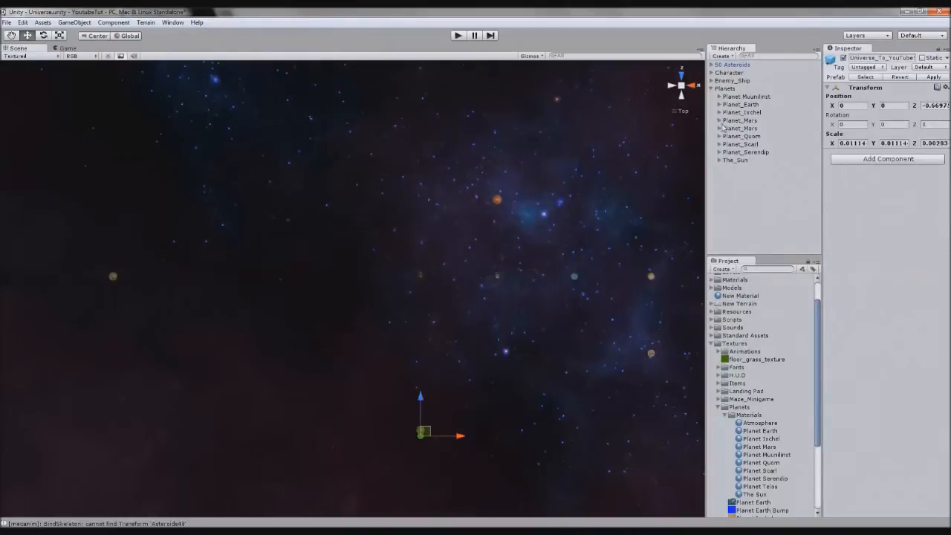
left_click(743, 120)
type("elos")
key("Return")
Delete the extra child object nested under Planet_Ixchel and collapse the planet
left_click(741, 120)
left_click(719, 112)
left_click(758, 136)
key("Delete")
left_click(719, 113)
Assign The Sun material to The_Sun and set its scale to 5000 on all three axes
double_click(735, 160)
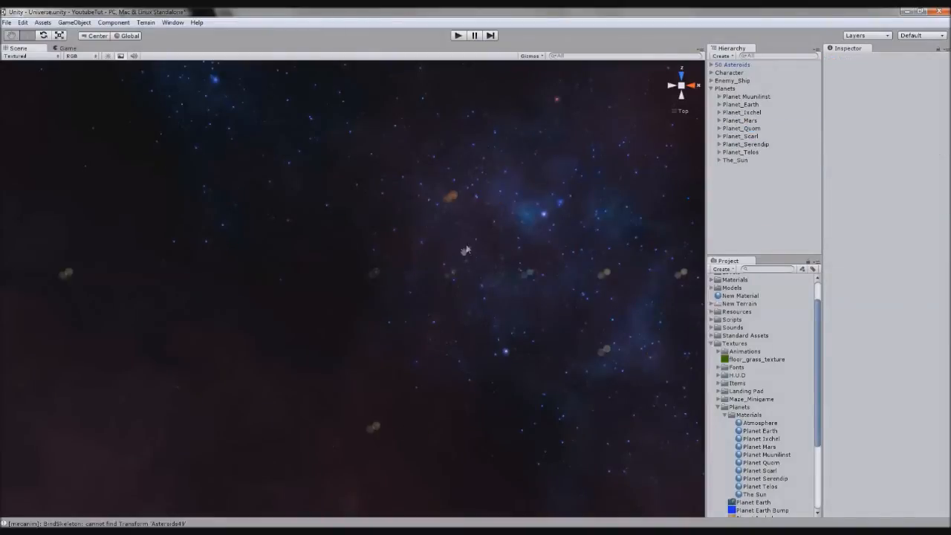
scroll(469, 266, "down", 5)
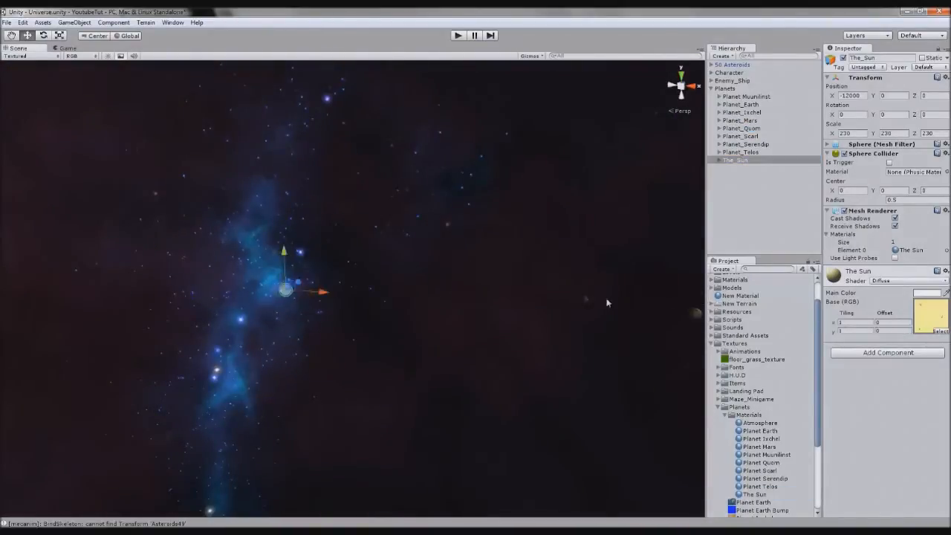
type("5000")
key("Tab")
type("5000")
key("Tab")
type("5000")
scroll(535, 342, "up", 2)
mouse_move(535, 342)
middle_mouse_down()
mouse_move(416, 329)
mouse_move(550, 351)
middle_mouse_up()
scroll(550, 352, "down", 3)
left_click_drag(551, 352, 572, 398, "alt")
Set the scale of The_Sun's Atmosphere to 3 on all three axes
left_click(718, 161)
left_click(748, 168)
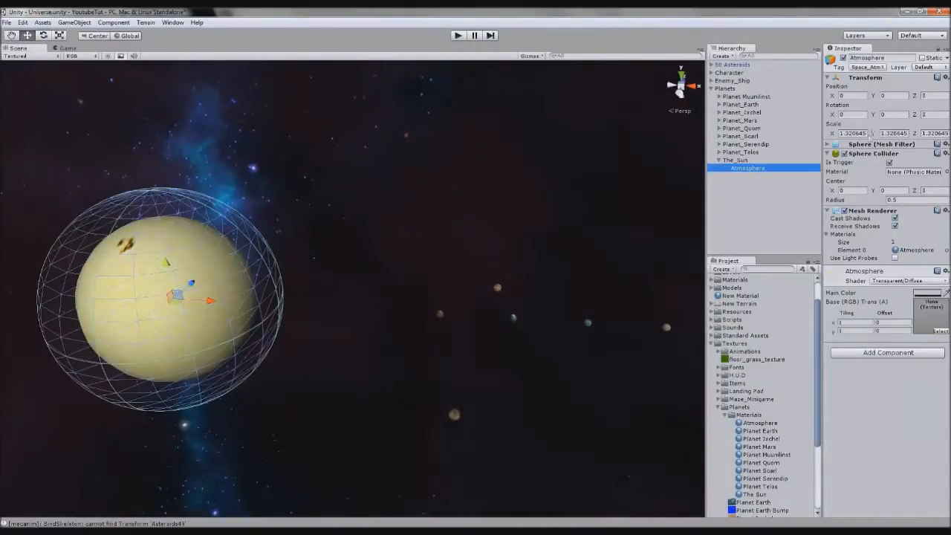
left_click(854, 134)
type("4")
key("BackSpace")
type("3")
key("Tab")
type("3")
key("Tab")
type("3")
mouse_move(608, 329)
left_mouse_down("alt")
mouse_move(612, 310)
mouse_move(599, 339)
left_mouse_up("alt")
middle_click_drag(598, 338, 691, 343)
Set Planet_Mars's scale to 300 on all three axes
left_click(735, 161)
left_click(718, 160)
left_click(740, 152)
scroll(476, 312, "up", 5)
left_click(379, 336)
scroll(448, 303, "up", 4)
middle_click_drag(448, 303, 448, 195)
left_click(744, 121)
left_click_drag(852, 134, 834, 135)
type("300")
key("Tab")
type("300")
key("Tab")
type("300")
Set the scale of Planet_Mars's Atmosphere to 2 on all three axes
left_click(749, 129)
type("2")
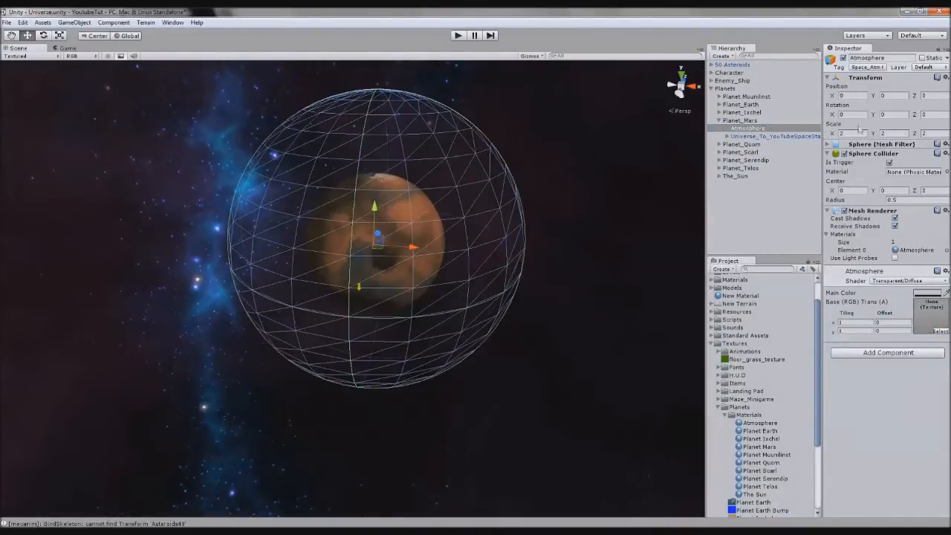
left_click(773, 137)
Survey the arrangement of the planets from the top view
left_click(682, 76)
scroll(405, 283, "down", 5)
middle_click_drag(383, 286, 408, 286)
scroll(409, 286, "up", 5)
left_click(683, 86)
left_click_drag(353, 261, 446, 193)
scroll(349, 274, "down", 3)
left_click(338, 252)
left_click(338, 253)
left_click(446, 282)
scroll(347, 260, "down", 4)
Set Planet_Telos's scale to 270 on all three axes
left_click(283, 448)
key("f")
left_click_drag(352, 288, 446, 260, "alt")
left_click(750, 168)
left_click_drag(853, 133, 827, 134)
type("370")
key("Tab")
type("370")
key("Tab")
type("270370")
Examine Planet_Telos with its Atmosphere and child object from several angles
left_click(747, 176)
scroll(564, 312, "up", 8)
left_click_drag(580, 318, 462, 345, "alt")
left_click(772, 183)
left_click_drag(477, 272, 372, 320, "alt")
left_click(741, 168)
left_click_drag(476, 312, 550, 274, "alt")
scroll(550, 275, "down", 3)
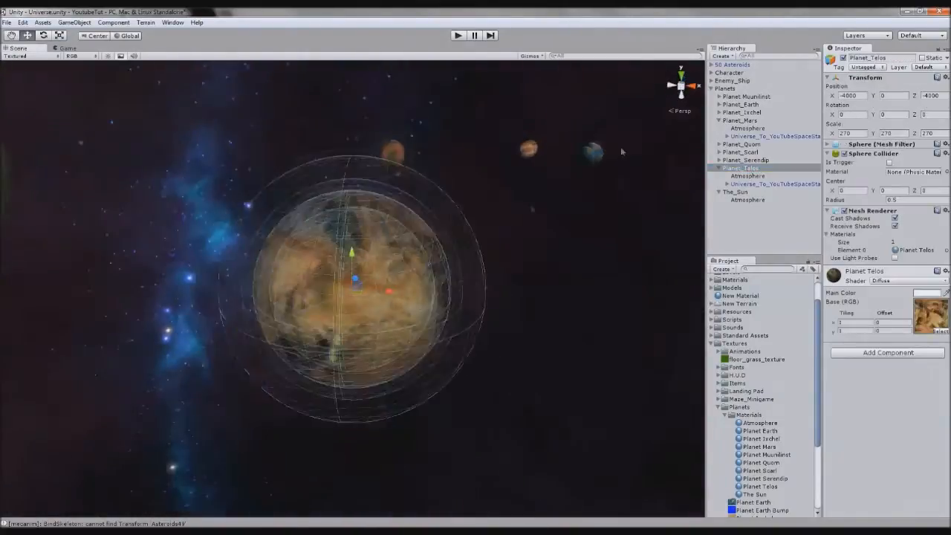
Set Planet_Telos's Y rotation to 180 and check the planet and its child objects
left_click_drag(891, 116, 811, 116)
type("180")
left_click_drag(386, 290, 558, 248, "alt")
left_click(558, 248)
left_click(742, 168)
left_click(748, 176)
left_click(773, 184)
Frame Planet Muunilinst in an angled view and set its scale to 200
left_click(681, 76)
scroll(416, 223, "up", 2)
middle_click_drag(401, 178, 412, 323)
left_click_drag(367, 249, 367, 180)
left_click_drag(386, 446, 492, 386, "alt")
scroll(523, 382, "down", 6)
left_click(535, 214)
key("f")
left_click_drag(414, 300, 483, 293, "alt")
scroll(483, 293, "up", 2)
left_click(747, 96)
left_click_drag(858, 134, 832, 135)
type("200")
key("Tab")
Set the scale of Planet Muunilinst's Atmosphere to 1.5 on all three axes
left_click(747, 105)
type("1.5")
key("Tab")
type("1.5")
key("Tab")
type("1.5")
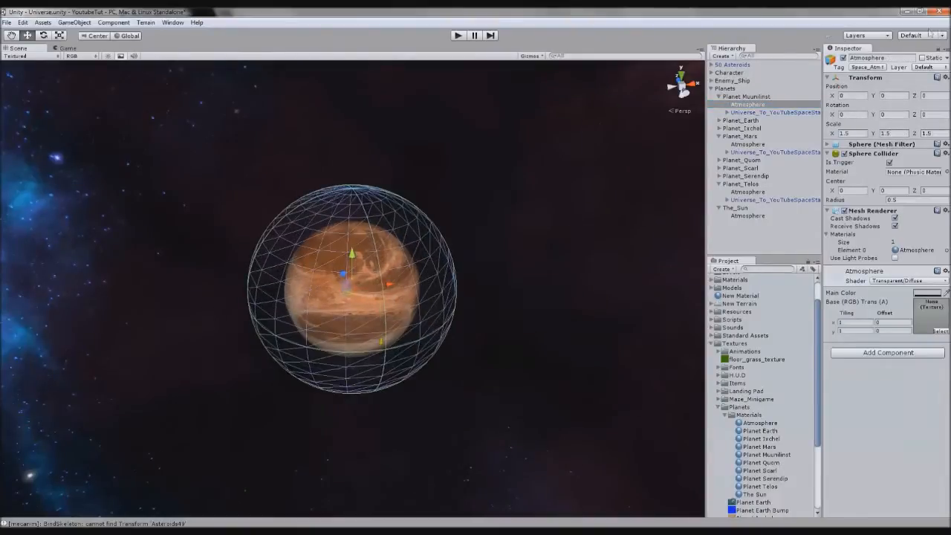
Check Planet Muunilinst, its Atmosphere and its space station child from several angles
left_click(681, 76)
middle_click_drag(469, 190, 474, 183)
scroll(474, 184, "up", 5)
left_click(775, 112)
left_click(680, 87)
left_click_drag(475, 245, 416, 283, "alt")
scroll(416, 282, "down", 4)
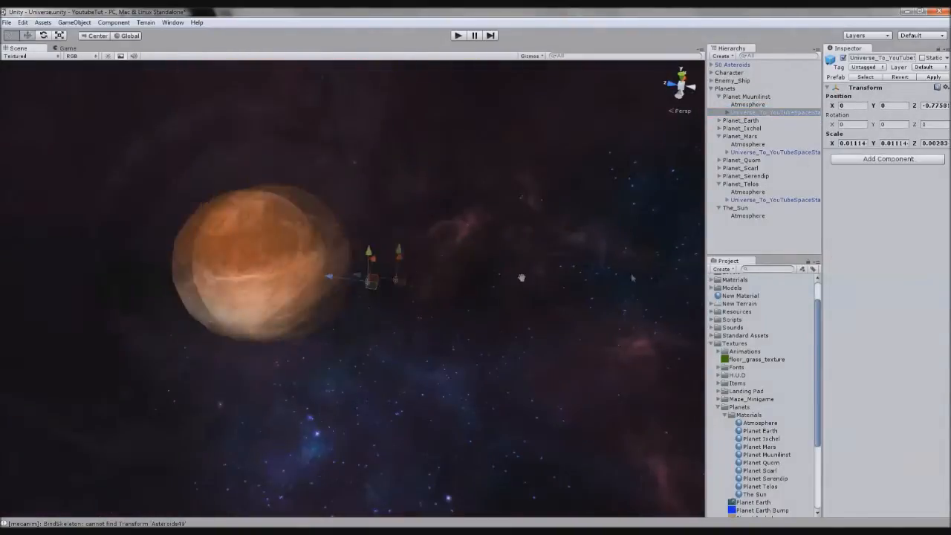
right_click_drag(416, 283, 447, 291)
left_click(446, 364)
Set Planet_Ixchel's scale to 150 on all three axes
scroll(444, 372, "down", 5)
left_click_drag(444, 372, 609, 372, "alt")
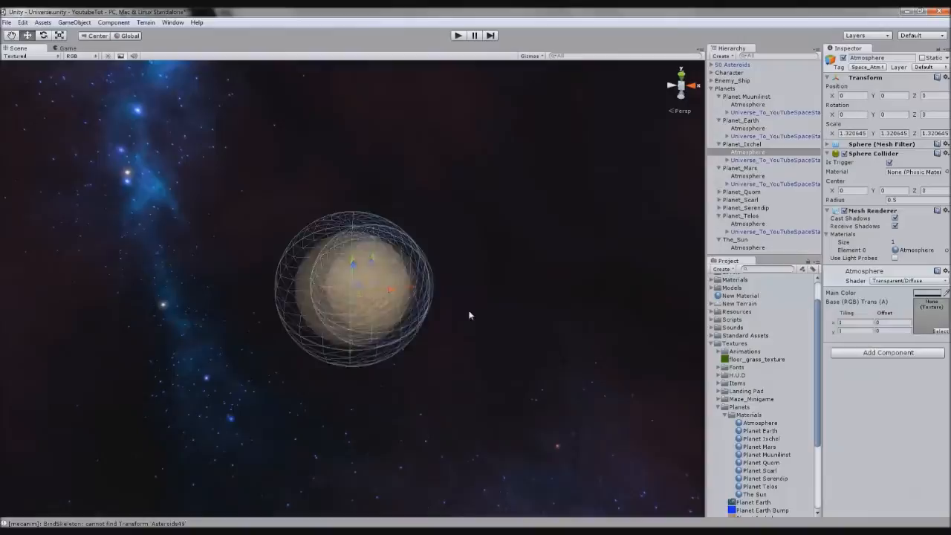
type("150")
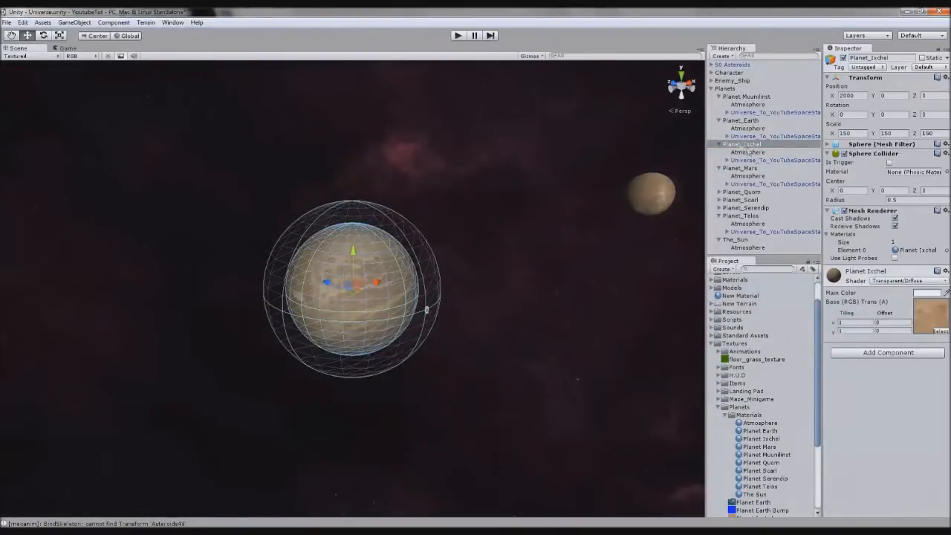
Set the scale of Planet_Ixchel's Atmosphere to 1.1 and move its space station child closer to the planet
left_click(747, 153)
left_click(682, 76)
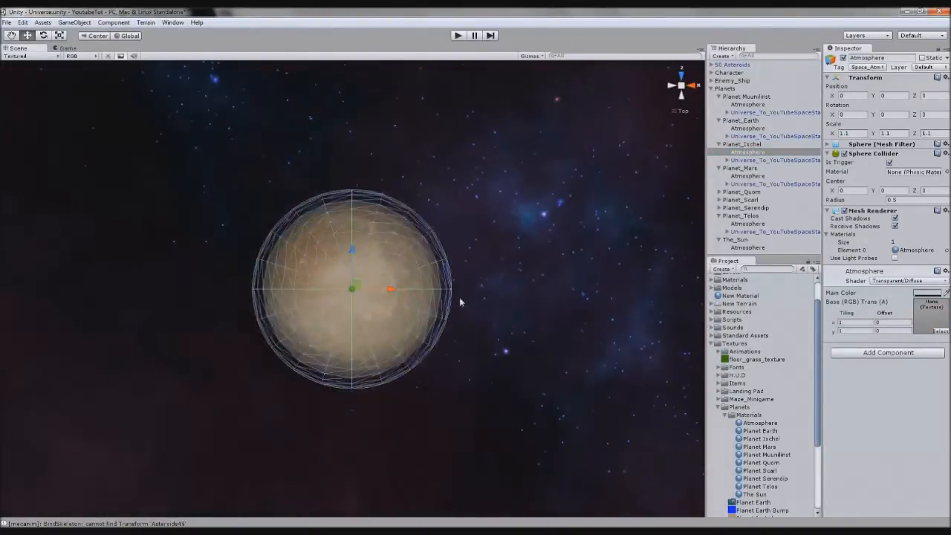
scroll(463, 272, "up", 5)
middle_click_drag(463, 272, 469, 172)
left_click(774, 161)
left_click_drag(365, 388, 366, 344)
Collapse the expanded planet entries inside the Planets group
left_click_drag(635, 304, 717, 152, "alt")
left_click(719, 145)
left_click(718, 120)
left_click(718, 97)
left_click(724, 120)
left_click(718, 120)
left_click(718, 153)
Set Planet_Scarl's scale to 400 on all three axes and adjust its Y rotation
scroll(493, 299, "down", 12)
left_click(472, 350)
left_click_drag(474, 355, 639, 312, "alt")
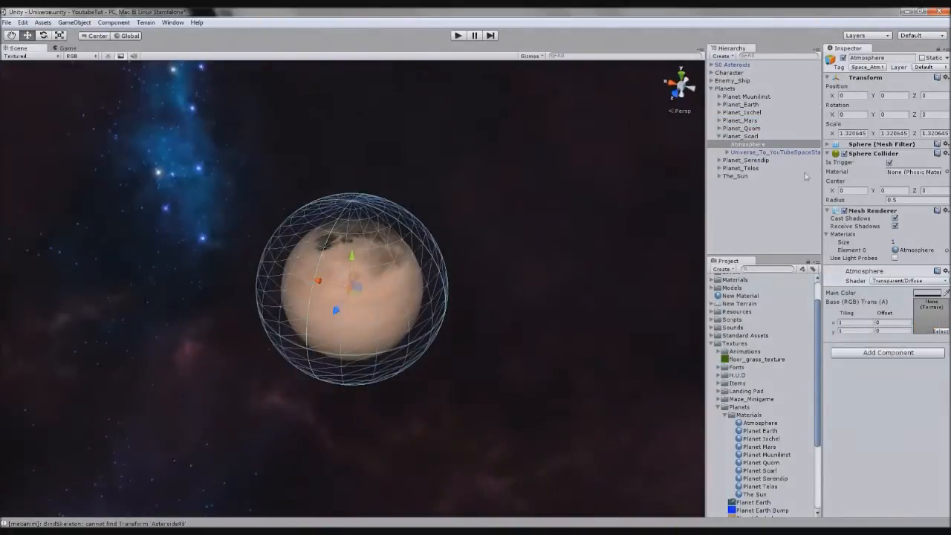
left_click(741, 136)
left_click(851, 133)
type("200")
key("Tab")
type("200")
left_click(774, 153)
middle_click_drag(510, 273, 575, 236)
left_click(742, 137)
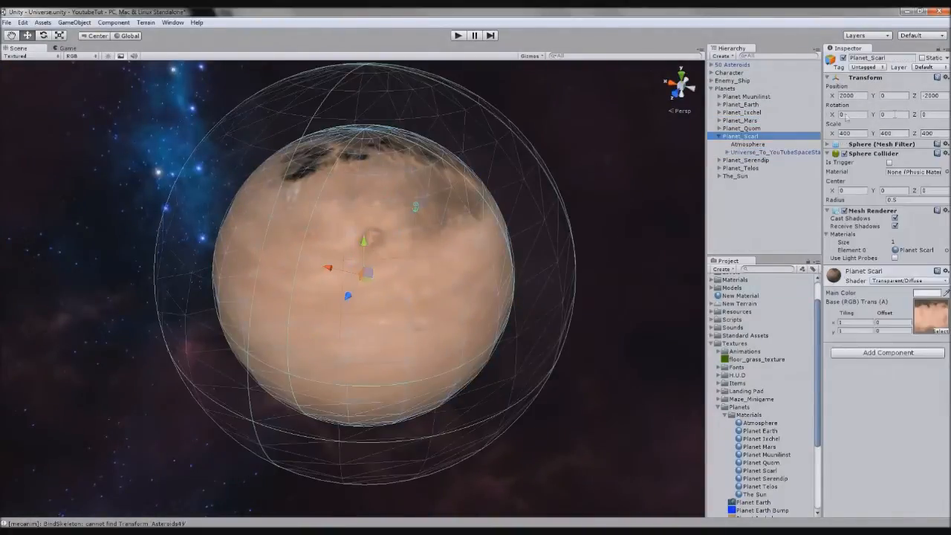
left_click_drag(873, 115, 664, 240)
Set the scale of Planet_Scarl's Atmosphere to 4 on all three axes
left_click(747, 144)
left_click(852, 134)
type("4")
key("Tab")
type("4")
scroll(514, 320, "down", 2)
scroll(515, 324, "down", 12)
scroll(514, 345, "up", 6)
middle_click_drag(514, 344, 541, 313)
Delete Planet_Scarl's space station child and collapse the planet's entry
left_click(765, 153)
left_click(347, 301)
key("Delete")
left_click(718, 136)
middle_click_drag(357, 297, 514, 292)
scroll(372, 312, "down", 6)
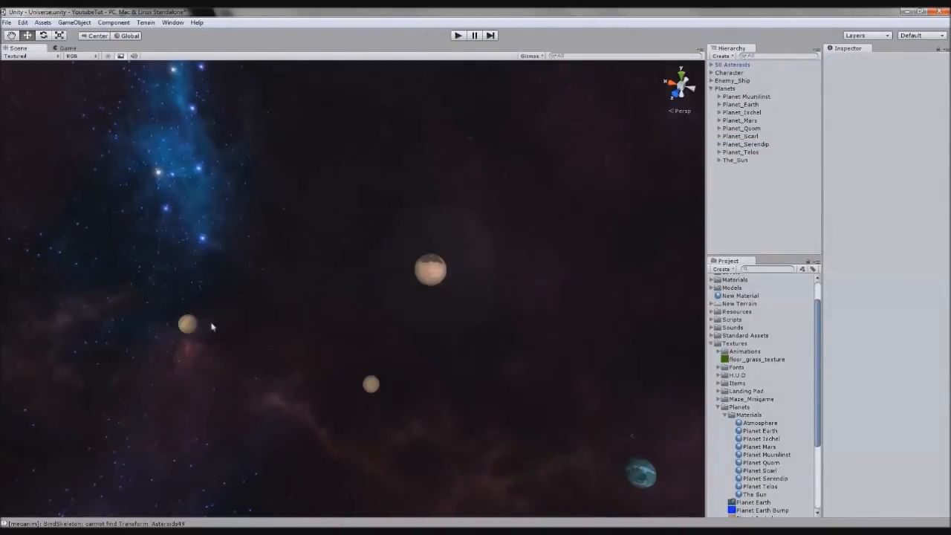
Frame the planet beside Planet_Scarl and set Planet_Quom's scale to 360 on all three axes
left_click(187, 325)
key("f")
left_click_drag(229, 353, 431, 349, "alt")
left_click(741, 129)
left_click_drag(855, 134, 891, 141)
type("360")
key("Tab")
type("360")
key("Tab")
type("360")
Set the scale of Planet_Quom's Atmosphere to 1.2
left_click(756, 138)
type("1.2")
key("Tab")
type("1.2")
Shift Planet_Quom's space station child slightly along one axis and collapse the planet's entry
left_click(775, 144)
left_click_drag(426, 409, 565, 327, "alt")
left_click_drag(548, 304, 537, 304)
scroll(475, 312, "down", 15)
left_click(719, 129)
Survey the overall arrangement of the planets and the sun from a distance
middle_click_drag(571, 258, 616, 246)
left_click(616, 246)
left_click_drag(616, 247, 513, 341, "alt")
scroll(509, 347, "down", 4)
middle_click_drag(507, 350, 479, 345)
scroll(409, 343, "up", 4)
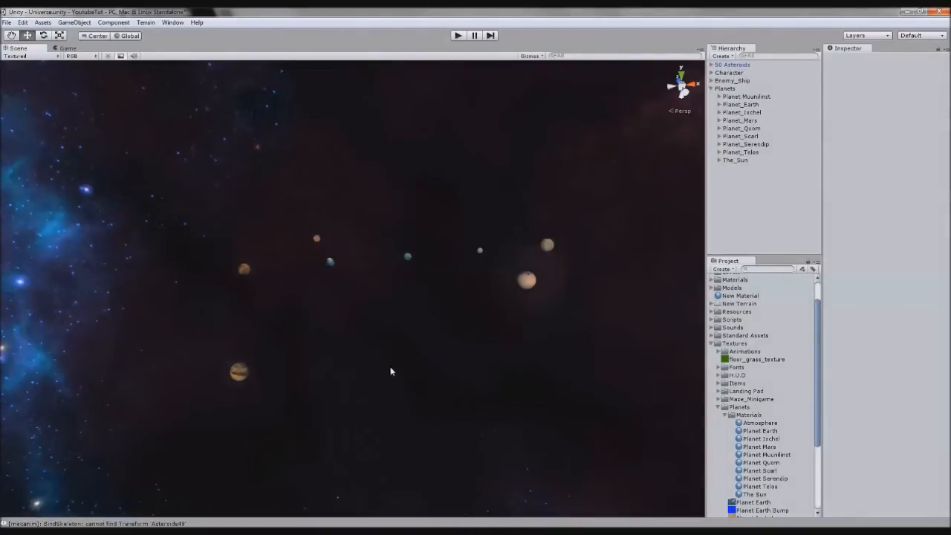
middle_click_drag(394, 364, 318, 358)
scroll(318, 358, "up", 6)
middle_click_drag(382, 357, 419, 338)
scroll(422, 342, "down", 3)
scroll(421, 342, "down", 3)
middle_click_drag(320, 357, 518, 355)
scroll(469, 376, "down", 3)
mouse_move(470, 376)
middle_mouse_down()
mouse_move(520, 371)
mouse_move(482, 386)
middle_mouse_up()
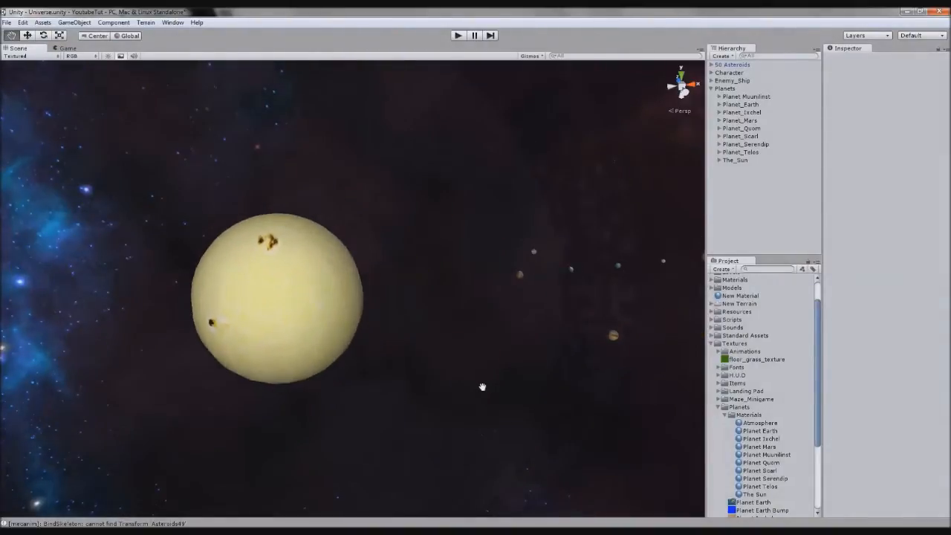
Examine The_Sun up close and check its position and scale
scroll(351, 357, "up", 4)
middle_click_drag(351, 358, 440, 361)
scroll(373, 349, "up", 4)
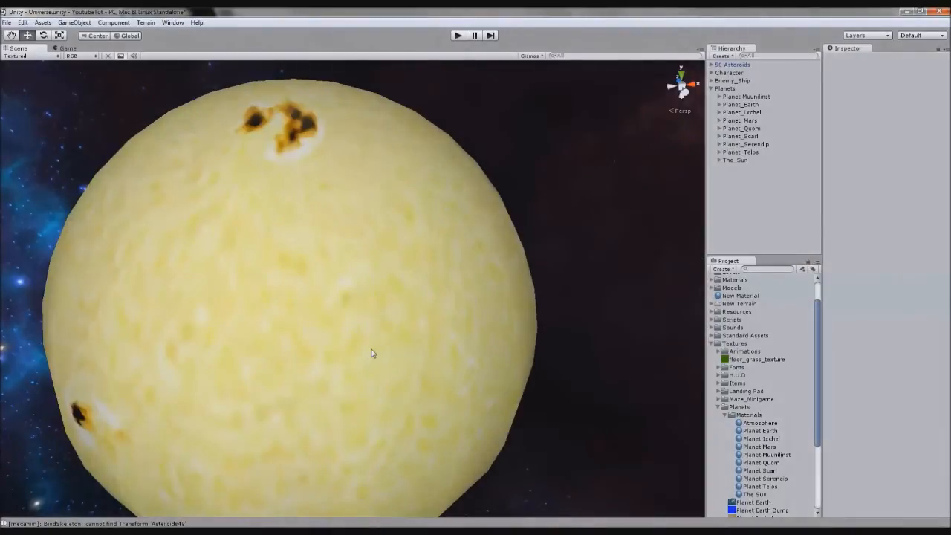
left_click(338, 322)
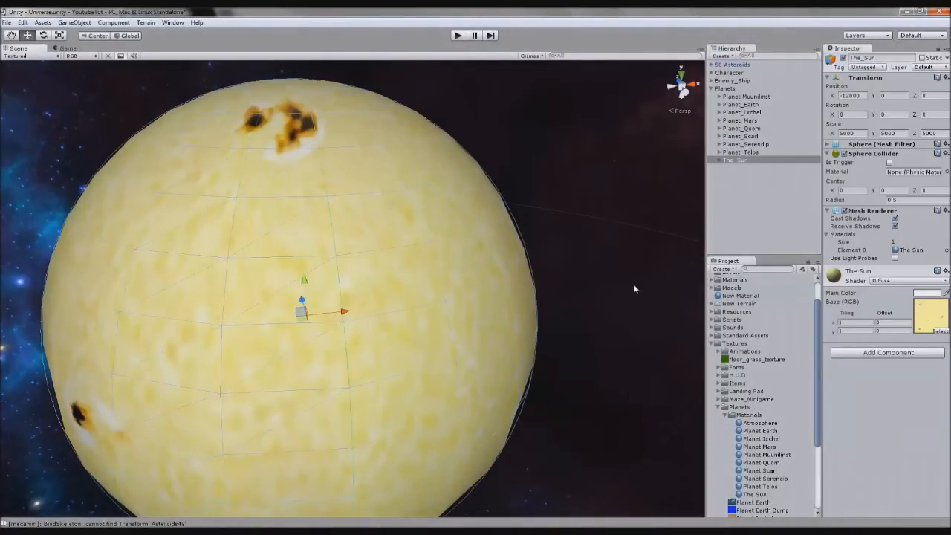
scroll(624, 265, "down", 5)
middle_click_drag(465, 300, 349, 251)
left_click(498, 394)
Inspect the individual planets one after another along their row
scroll(498, 348, "up", 5)
middle_click_drag(498, 351, 246, 363)
scroll(408, 319, "up", 4)
scroll(536, 319, "down", 2)
middle_click_drag(536, 320, 489, 362)
scroll(489, 362, "up", 5)
middle_click_drag(613, 376, 405, 368)
scroll(528, 347, "up", 4)
scroll(344, 385, "up", 4)
scroll(343, 385, "down", 2)
scroll(465, 369, "down", 3)
right_click_drag(405, 369, 708, 378)
middle_click_drag(595, 379, 242, 445)
Frame Planet_Scarl's Atmosphere and examine its extent around the planet
left_click(442, 179)
key("f")
scroll(431, 297, "up", 4)
middle_click_drag(431, 299, 469, 280)
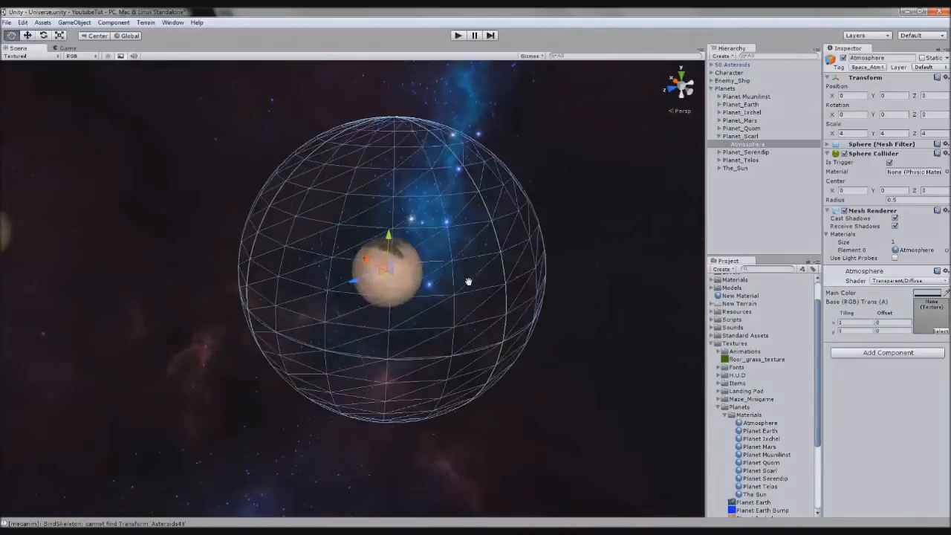
scroll(472, 279, "up", 5)
left_click_drag(473, 279, 495, 287, "alt")
scroll(499, 288, "up", 3)
scroll(500, 288, "down", 3)
left_click_drag(529, 339, 385, 350, "alt")
scroll(386, 350, "down", 4)
Frame Planet_Ixchel's Atmosphere and examine the planet's surface and atmosphere from several angles
middle_click_drag(385, 352, 563, 331)
middle_click_drag(240, 307, 549, 246)
scroll(405, 182, "up", 3)
left_click(415, 149)
key("f")
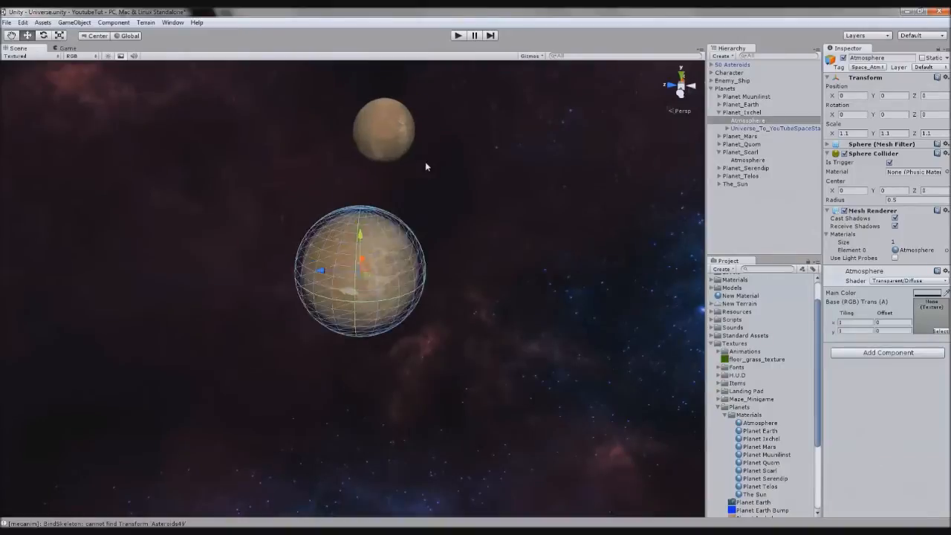
left_click_drag(518, 286, 390, 264, "alt")
left_click_drag(475, 335, 388, 324, "alt")
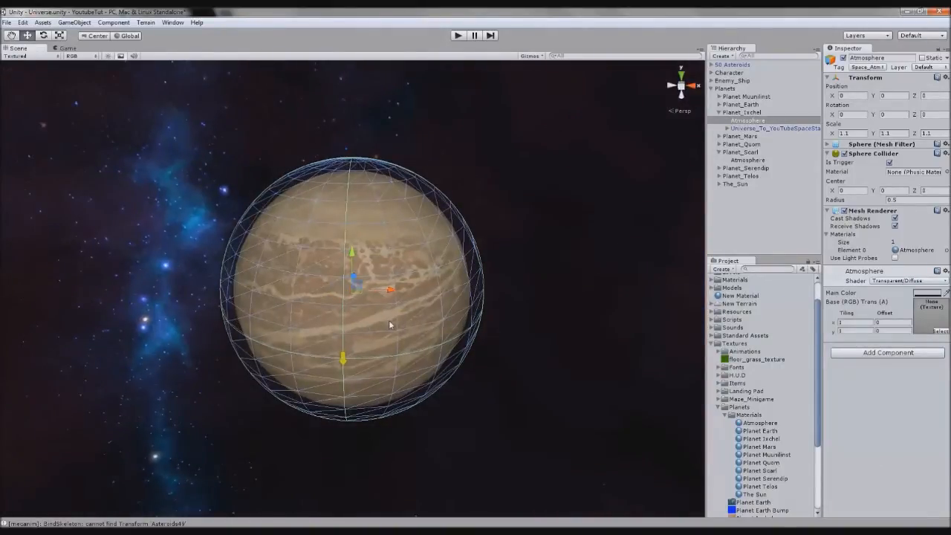
left_click_drag(406, 439, 428, 431, "alt")
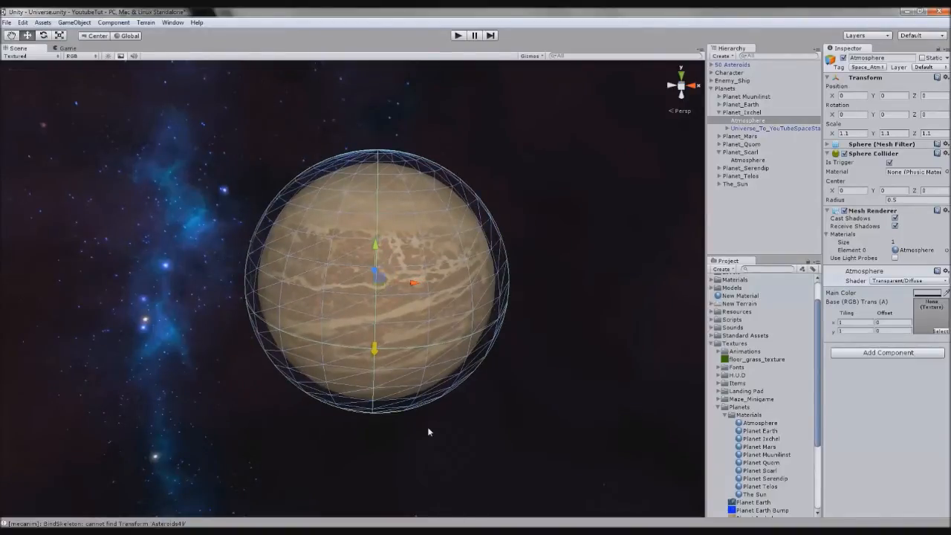
right_click_drag(428, 426, 417, 375, "alt")
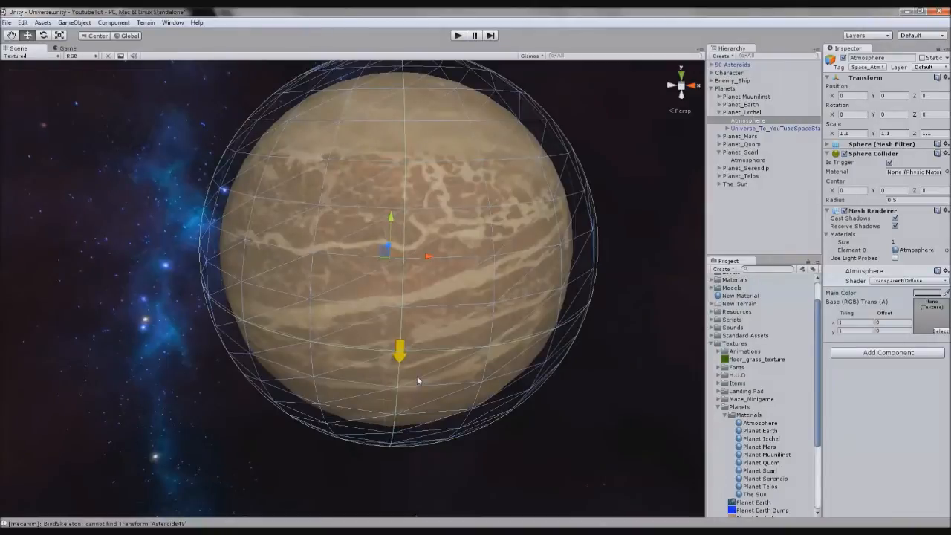
middle_click_drag(313, 398, 435, 389)
scroll(436, 388, "down", 8)
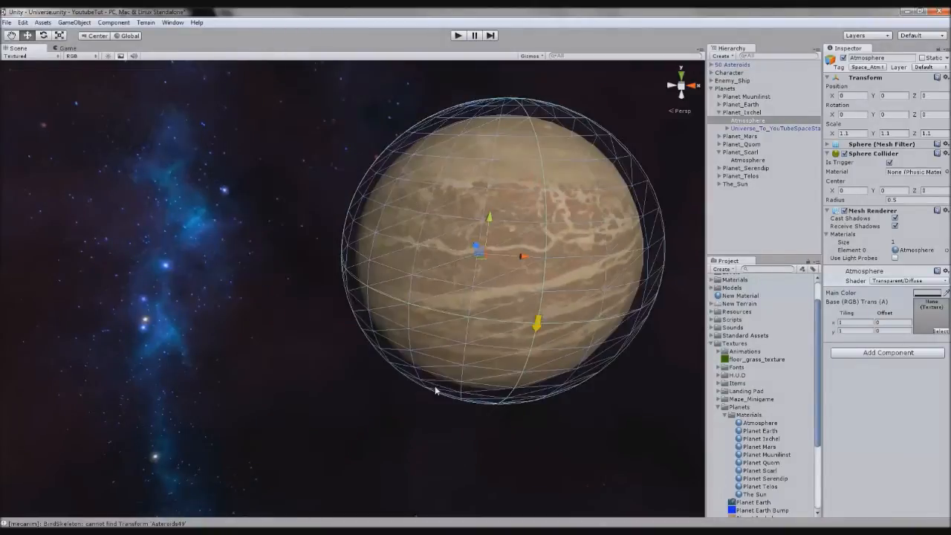
Compare the extents of The_Sun's Atmosphere and Planet_Mars's Atmosphere
middle_click_drag(326, 388, 531, 360)
scroll(289, 363, "down", 9)
middle_click_drag(303, 372, 546, 372)
scroll(292, 374, "down", 3)
scroll(292, 371, "down", 3)
middle_click_drag(290, 353, 342, 349)
scroll(396, 334, "up", 3)
scroll(376, 353, "up", 6)
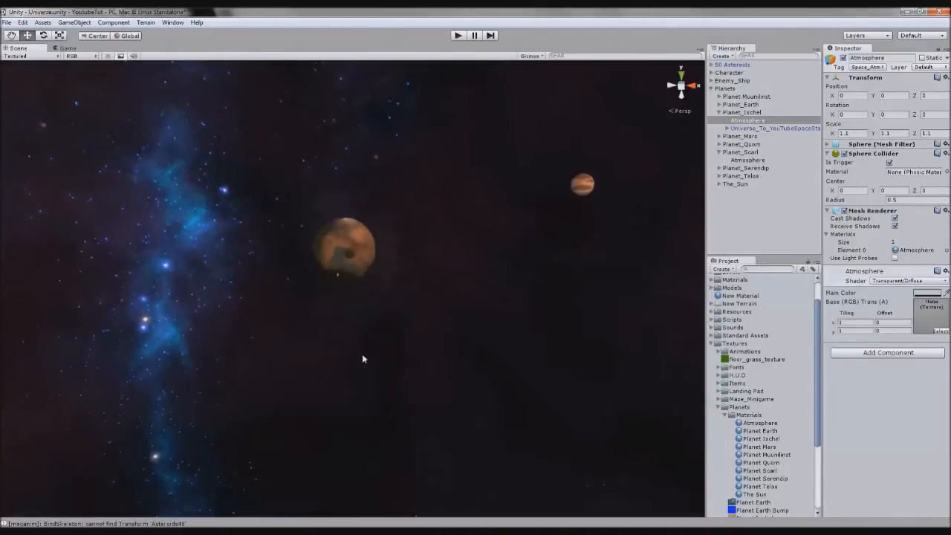
left_click(213, 250)
left_click(310, 252)
scroll(329, 263, "up", 5)
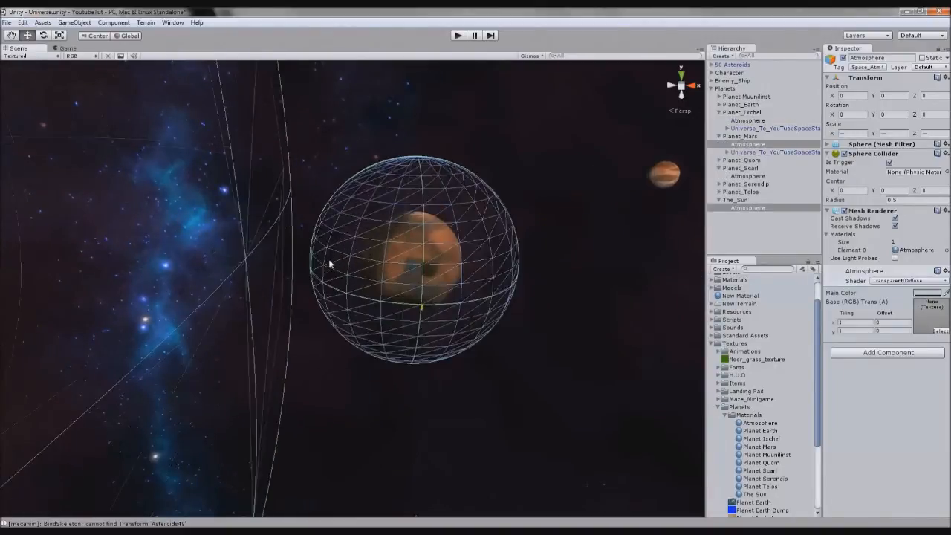
left_click(520, 369)
left_click(207, 257)
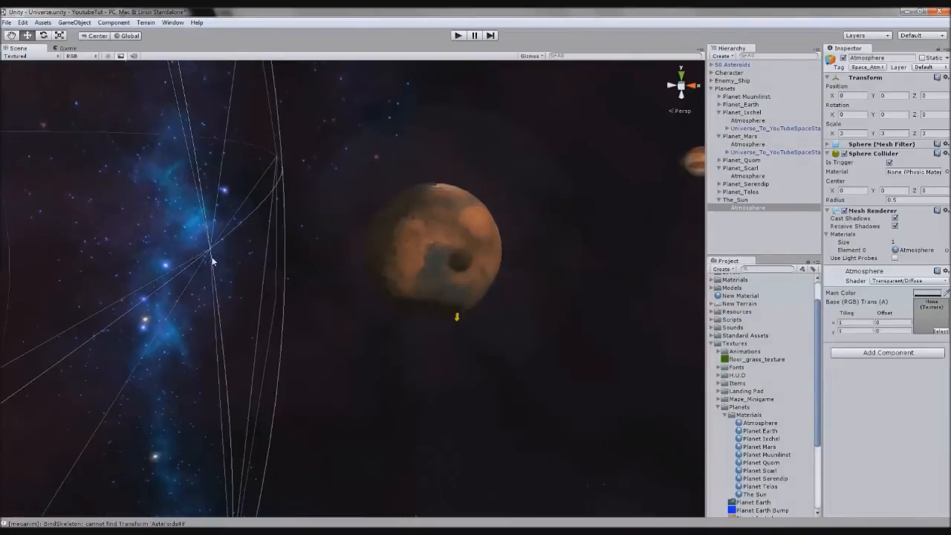
left_click_drag(396, 429, 439, 439)
scroll(452, 413, "down", 5)
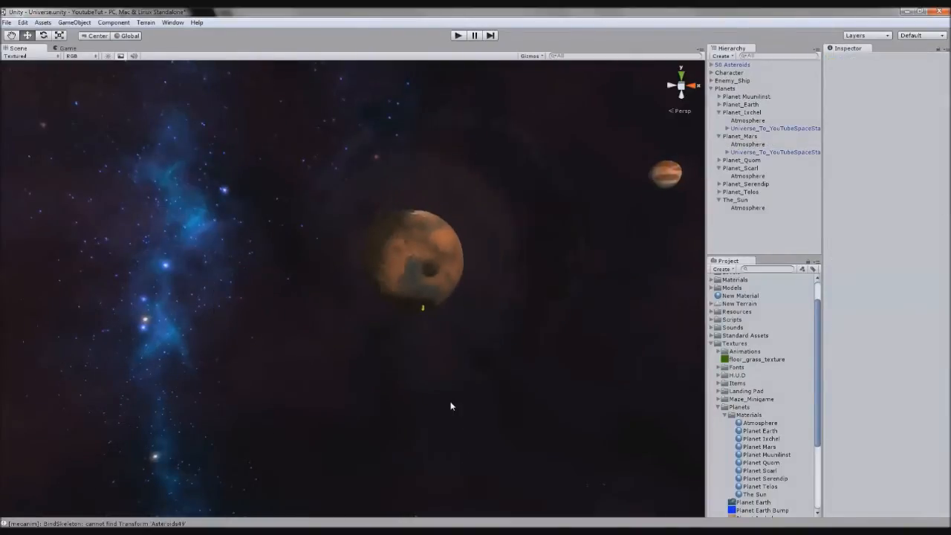
left_click(386, 271)
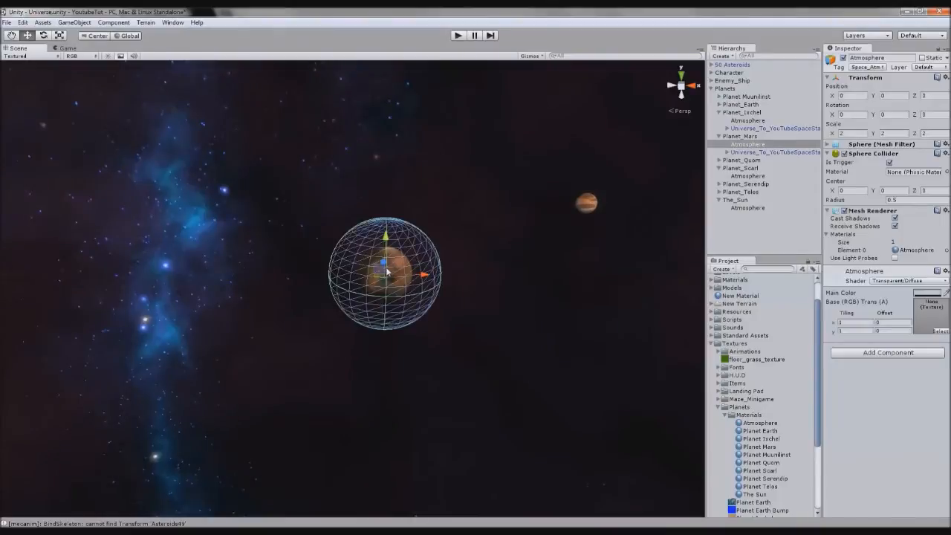
Collapse Planet_Mars and the whole Planets group, and clear the selection
left_click(719, 137)
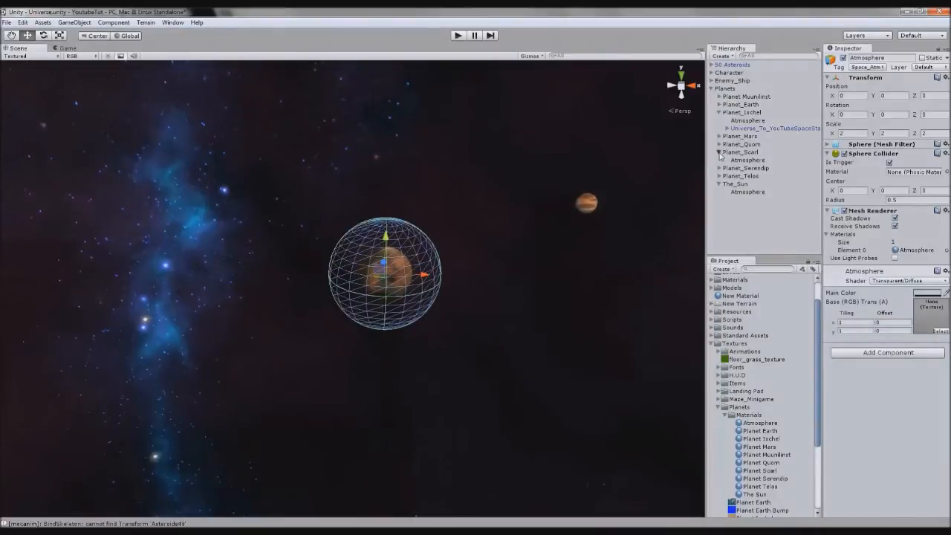
left_click(711, 89)
left_click(533, 295)
Review the finished planet system from several angles and select The_Sun's Atmosphere to check its extent
scroll(513, 327, "down", 4)
middle_click_drag(504, 348, 357, 367)
scroll(379, 364, "down", 8)
middle_click_drag(480, 370, 432, 371)
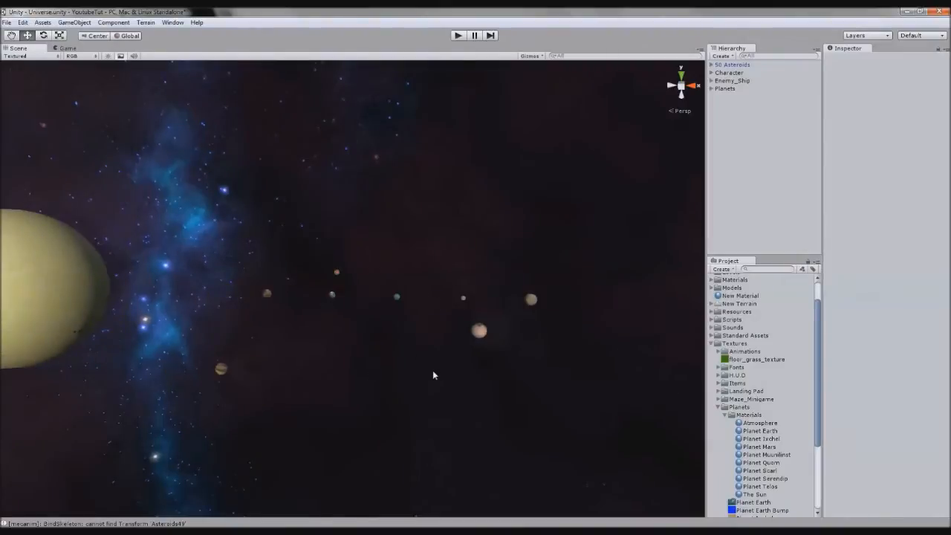
left_click_drag(433, 371, 433, 457, "alt")
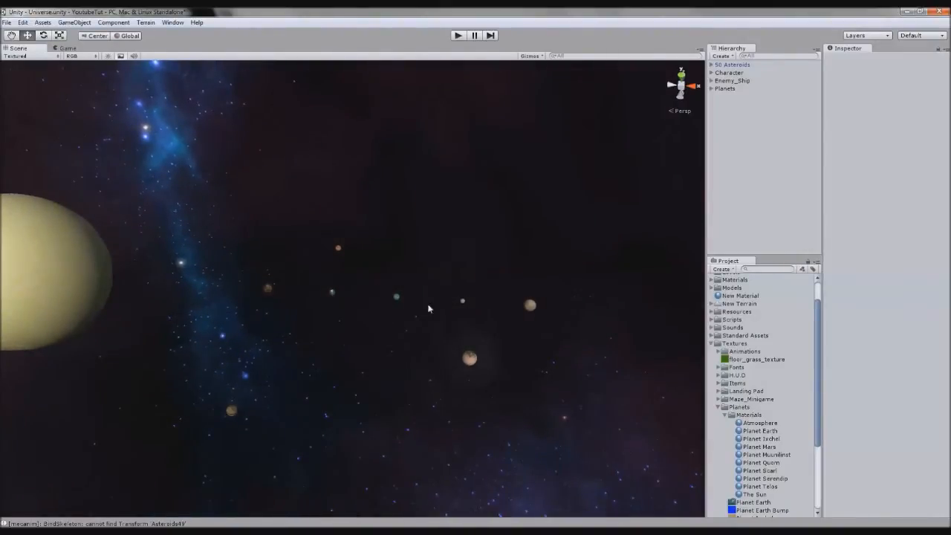
middle_click_drag(470, 369, 386, 367)
scroll(501, 311, "down", 6)
left_click_drag(477, 280, 704, 492)
scroll(454, 379, "up", 5)
middle_click_drag(416, 395, 453, 394)
scroll(454, 394, "up", 4)
left_click_drag(500, 375, 480, 325, "alt")
left_click_drag(613, 304, 401, 475, "alt")
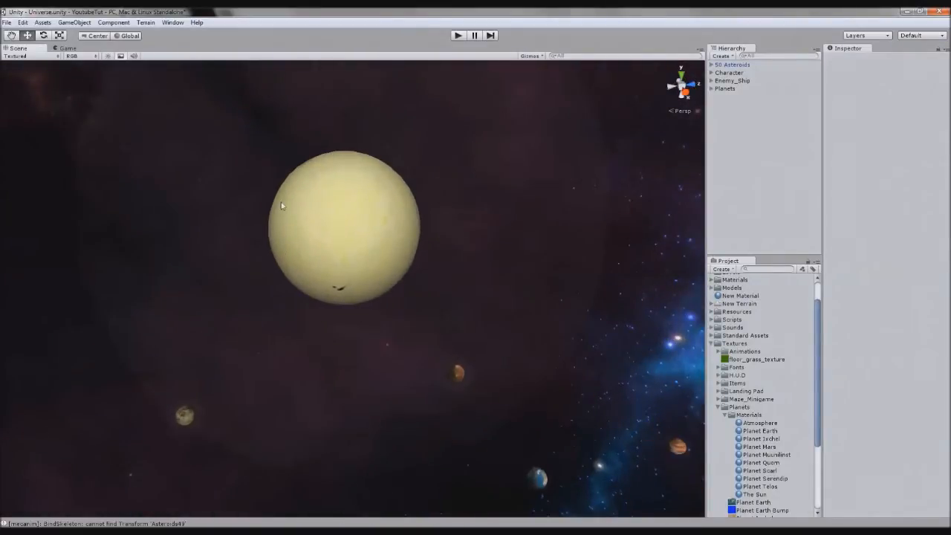
left_click(383, 239)
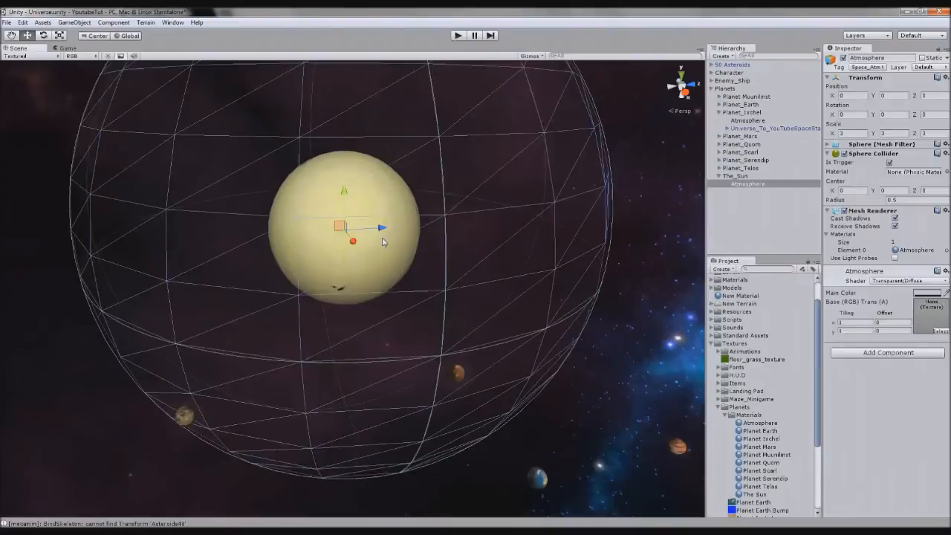
Collapse the Planets and Textures folders in the project assets
left_click(720, 408)
left_click(712, 375)
scroll(459, 357, "up", 2)
scroll(461, 373, "down", 3)
scroll(458, 382, "down", 5)
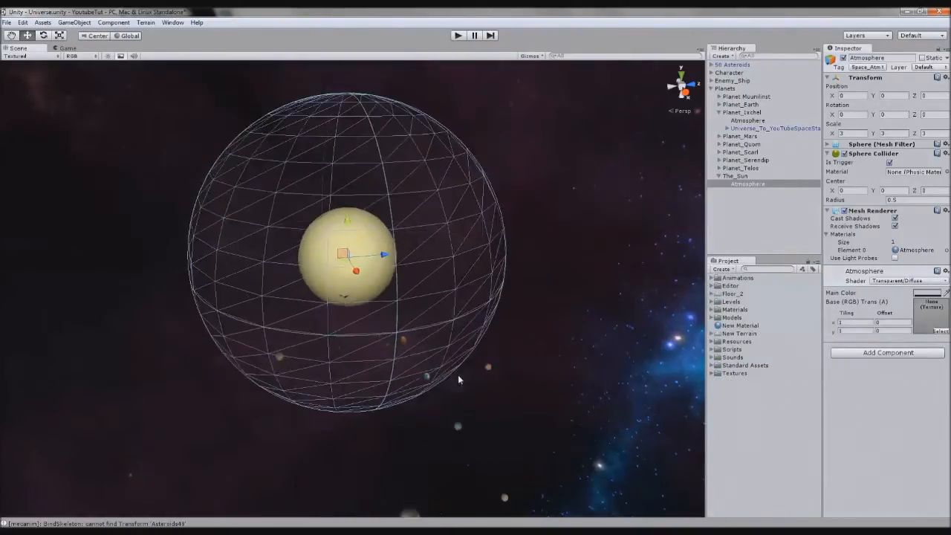
Frame The_Sun and compare the size of its sphere with the surrounding Atmosphere
middle_click_drag(403, 475, 492, 501)
scroll(424, 279, "up", 3)
scroll(492, 501, "up", 3)
scroll(383, 258, "up", 4)
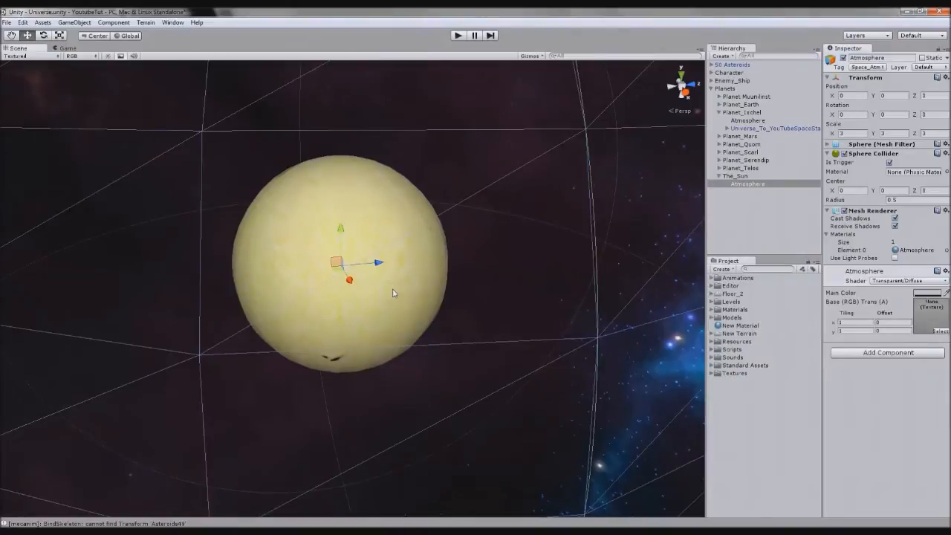
scroll(394, 293, "up", 2)
double_click(735, 176)
scroll(424, 297, "up", 5)
scroll(424, 302, "down", 5)
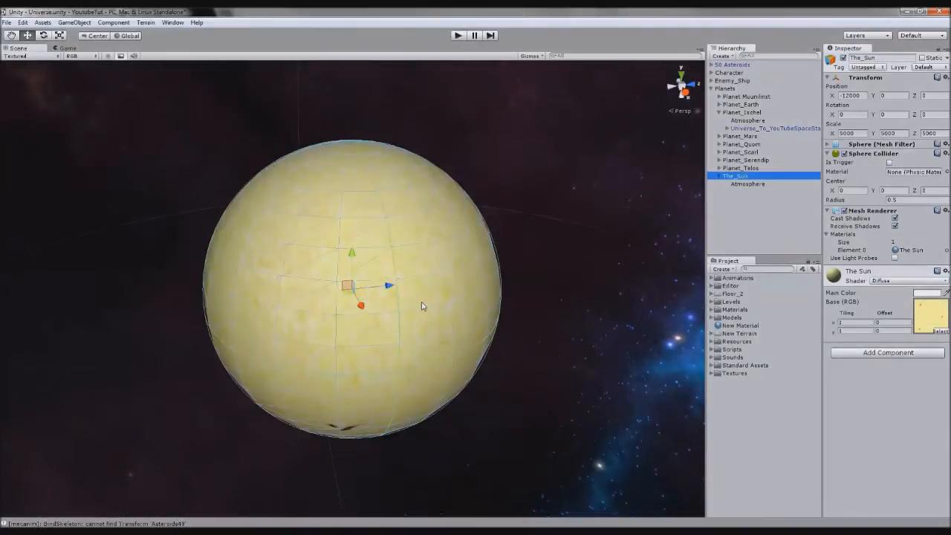
scroll(421, 305, "up", 2)
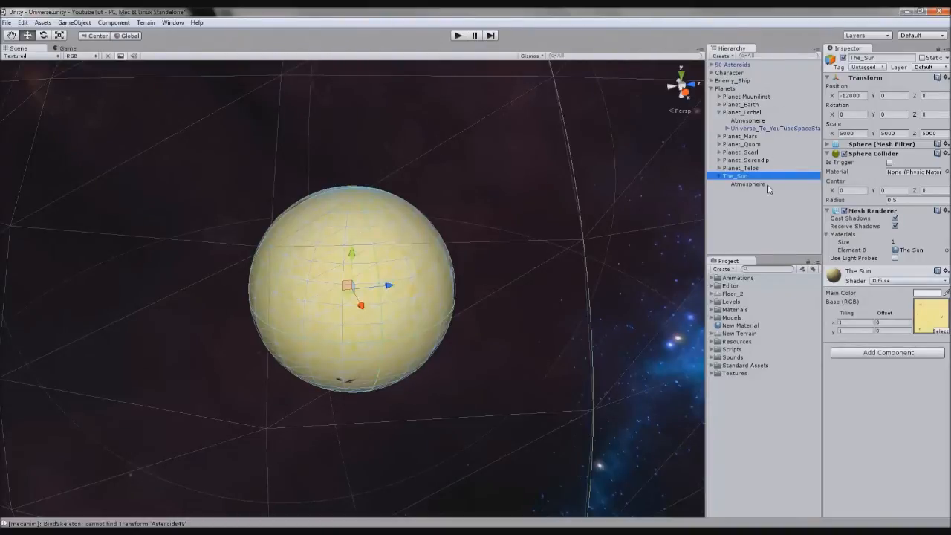
Review the Atmosphere, Red_Ship_Patrol_1 and space station link inside Planet_Serendip, leaving the planet's hierarchy collapsed
left_click(720, 160)
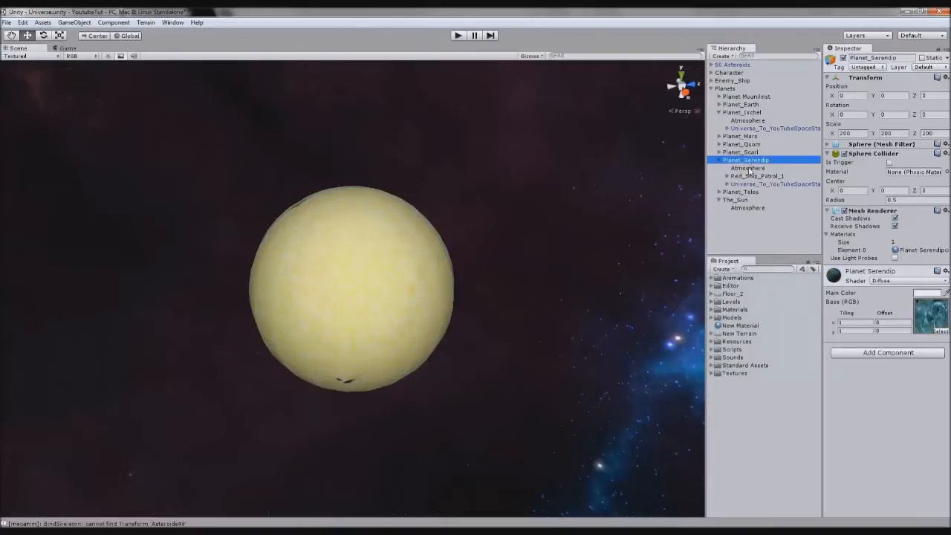
left_click(749, 168)
left_click(755, 176)
left_click(759, 184)
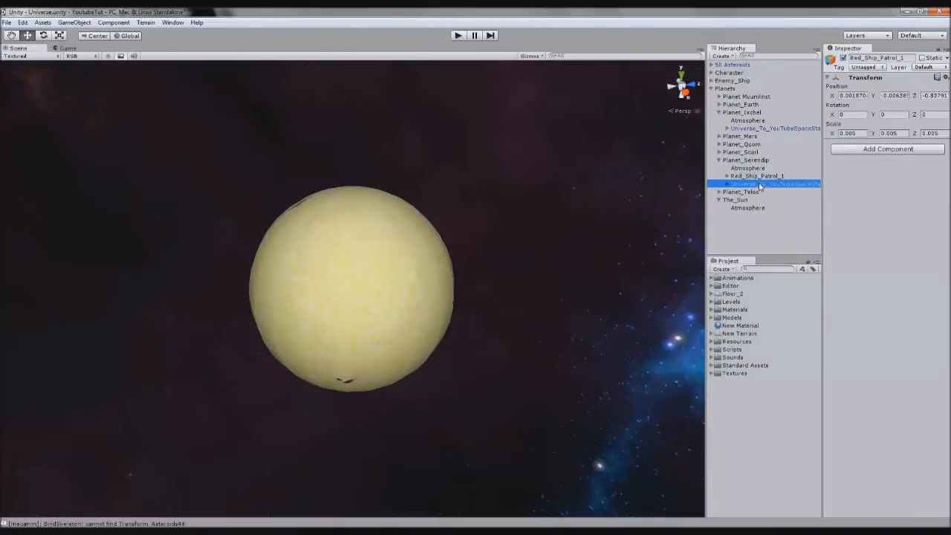
left_click(718, 160)
Frame The_Sun's Atmosphere and examine how far it reaches towards the neighbouring planets
left_click(748, 184)
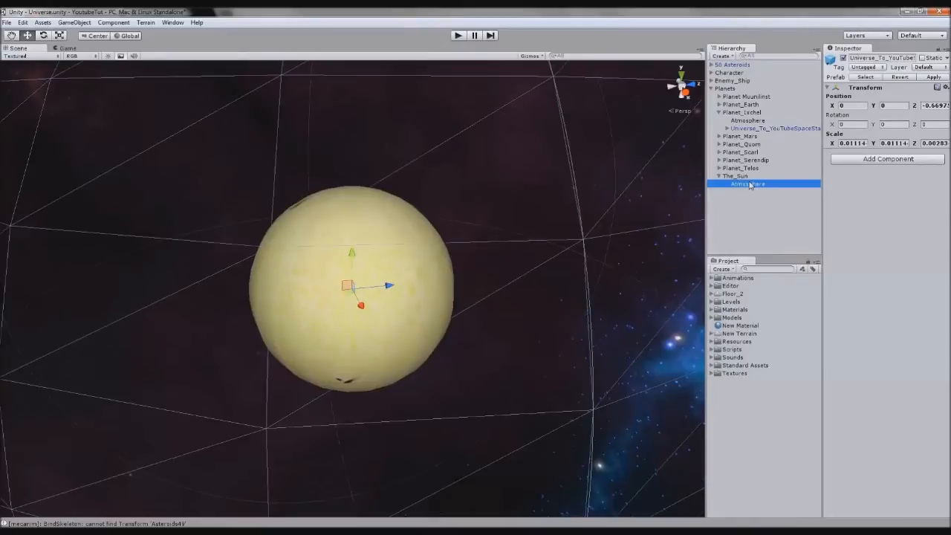
key("f")
left_click_drag(426, 346, 587, 301, "alt")
scroll(587, 299, "up", 5)
middle_click_drag(586, 299, 451, 311)
scroll(555, 351, "up", 3)
scroll(594, 206, "down", 5)
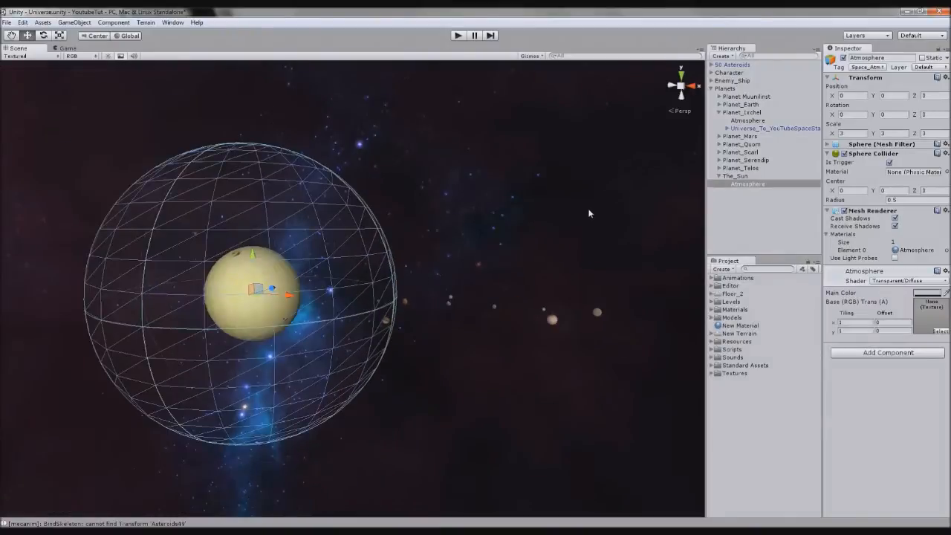
scroll(510, 229, "up", 5)
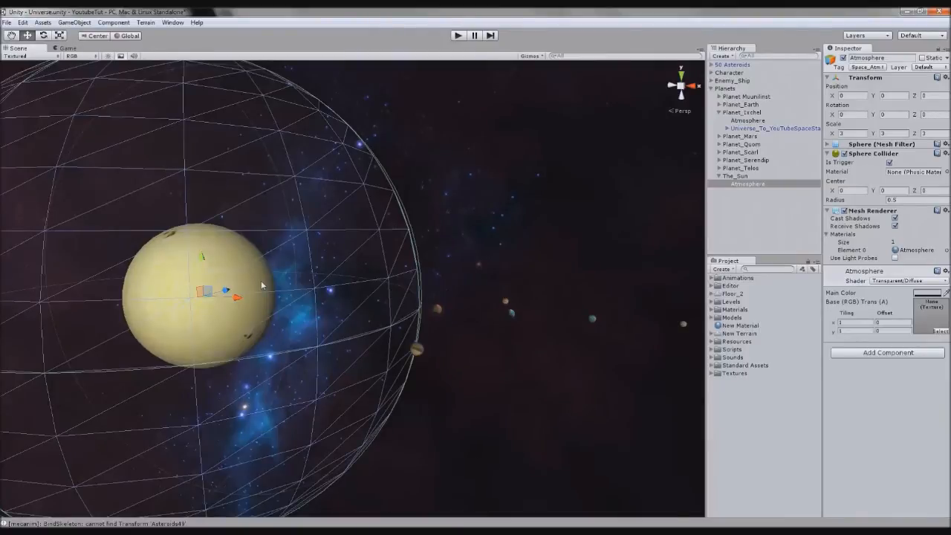
scroll(422, 361, "up", 4)
middle_click_drag(431, 354, 429, 359)
scroll(429, 359, "up", 2)
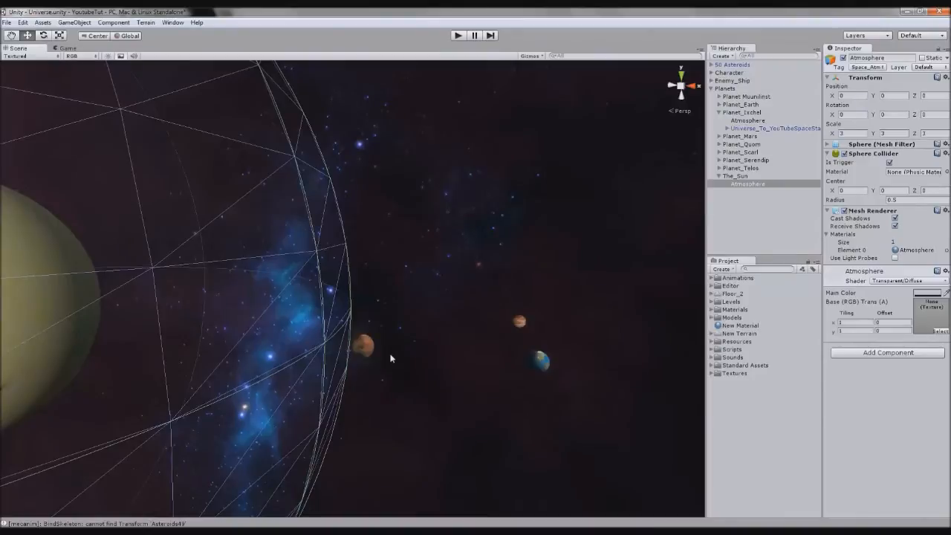
key("f")
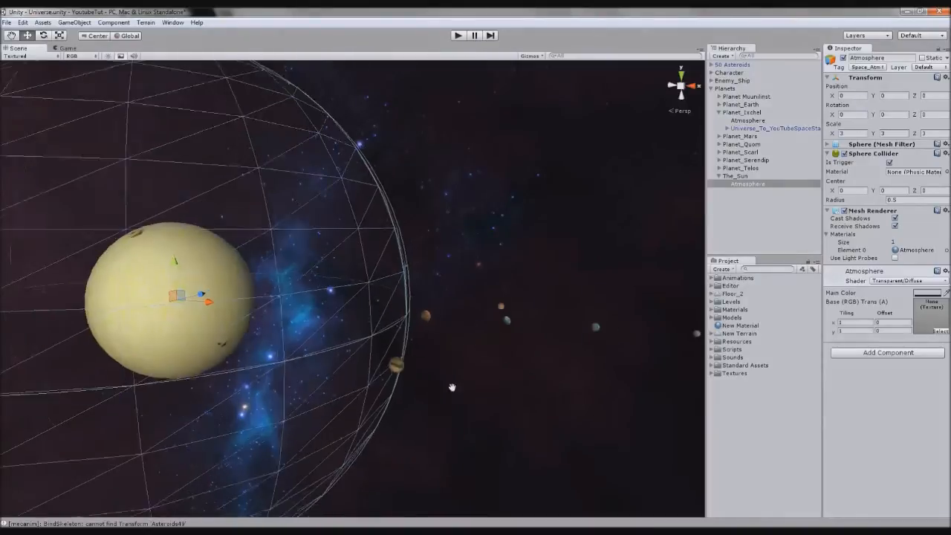
Examine the gap between The_Sun and the planets, and inspect The_Sun's textured surface up close
middle_click_drag(481, 357, 241, 351)
middle_click_drag(212, 276, 358, 287)
scroll(358, 276, "up", 5)
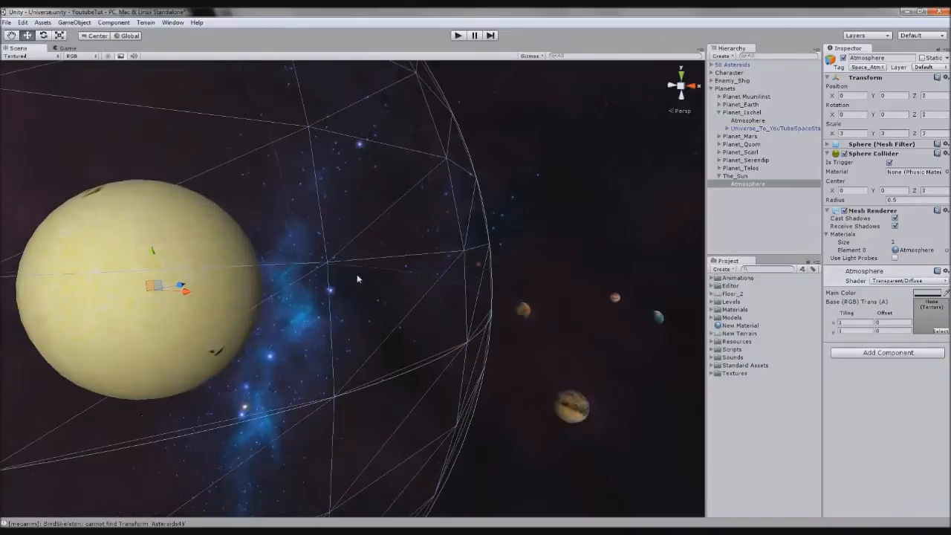
middle_click_drag(441, 340, 511, 328)
scroll(508, 331, "down", 3)
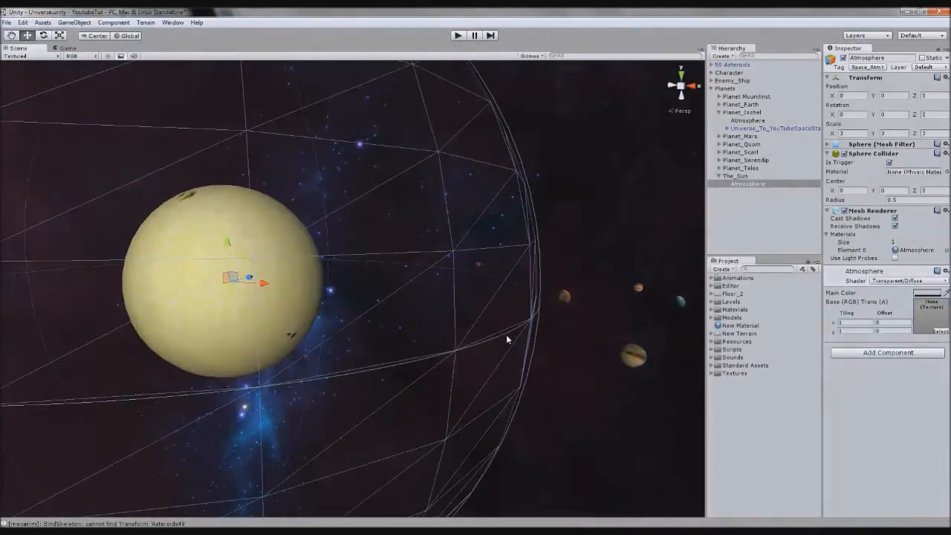
left_click_drag(392, 354, 473, 387, "alt")
scroll(470, 333, "up", 3)
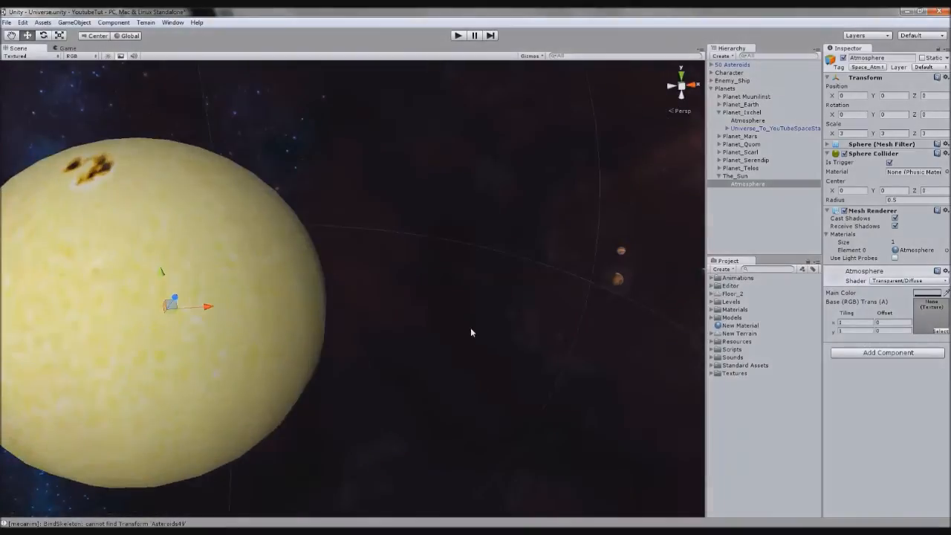
middle_click_drag(321, 373, 445, 374)
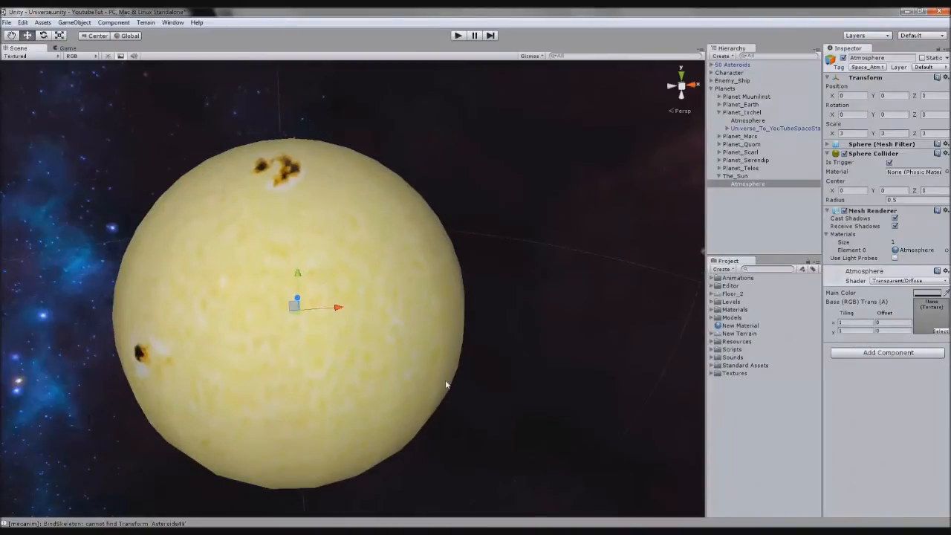
scroll(442, 381, "up", 2)
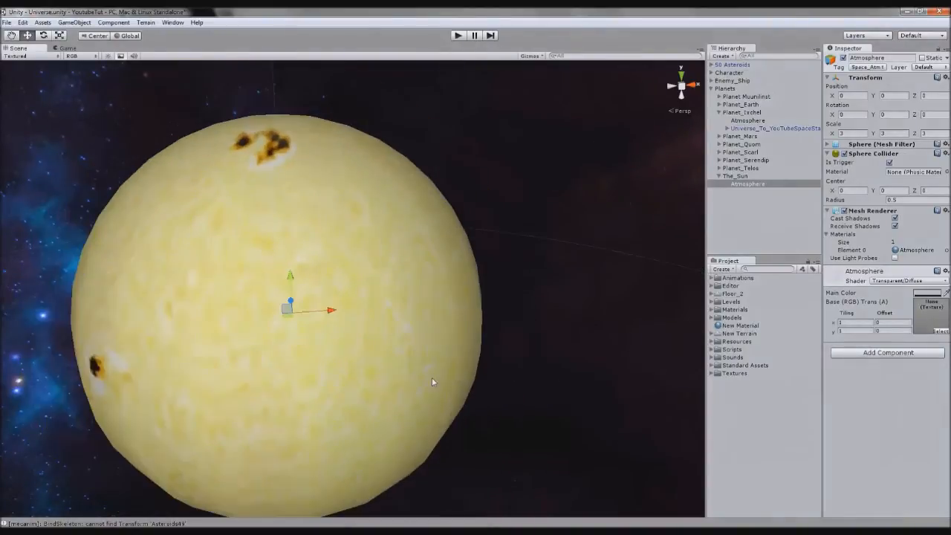
Create an empty game object and name it Particles
left_click(377, 334)
scroll(376, 336, "down", 2)
scroll(377, 336, "down", 1)
left_click(75, 22)
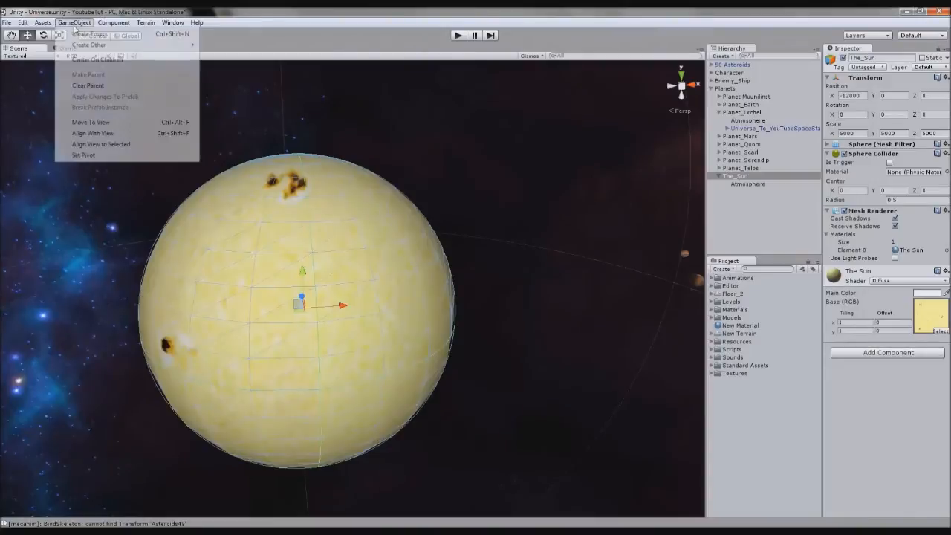
left_click(82, 34)
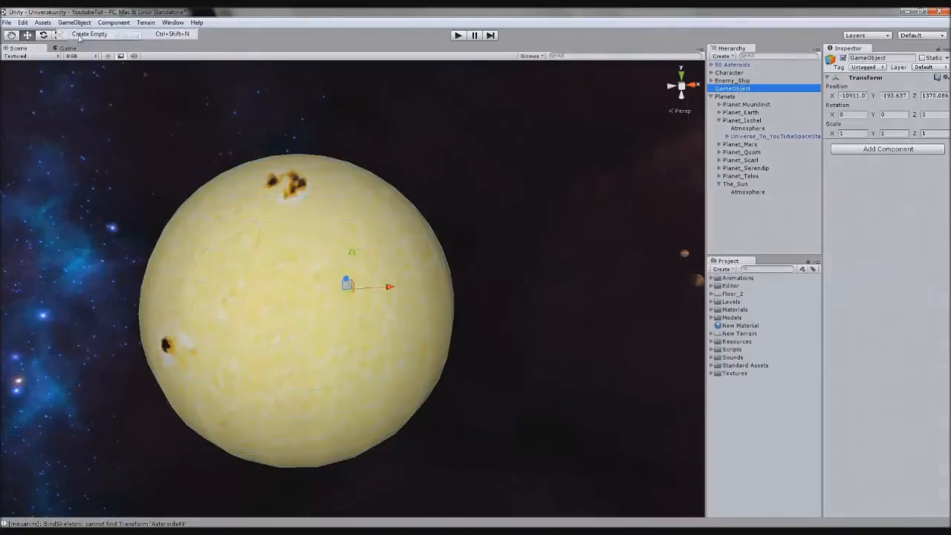
left_click(892, 57)
type("Particles")
key("Return")
Parent Particles to The_Sun and set its local position to 0, 0, 0
left_click_drag(731, 90, 739, 184)
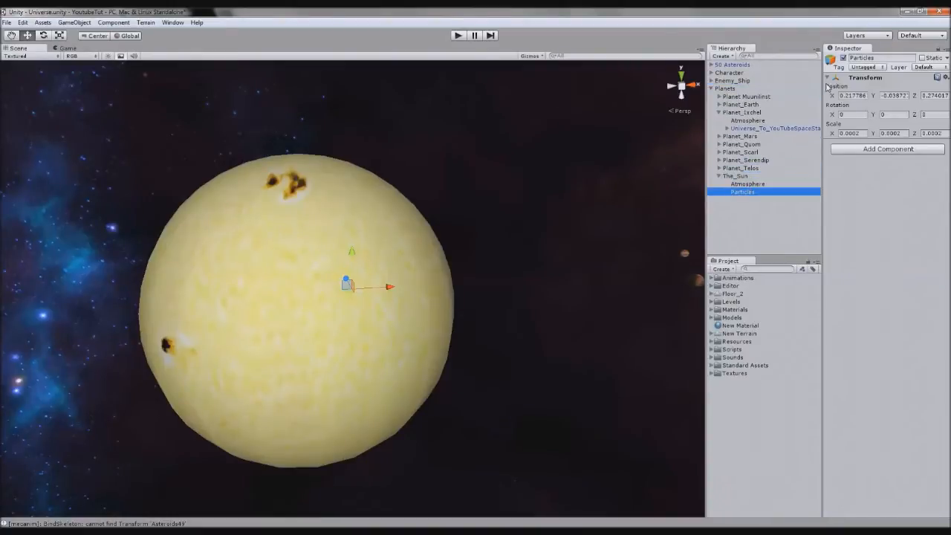
left_click(851, 104)
left_click(850, 95)
type("0")
key("Tab")
type("0")
key("Tab")
type("0")
key("Tab")
left_click_drag(665, 272, 329, 302, "alt")
scroll(330, 302, "up", 2)
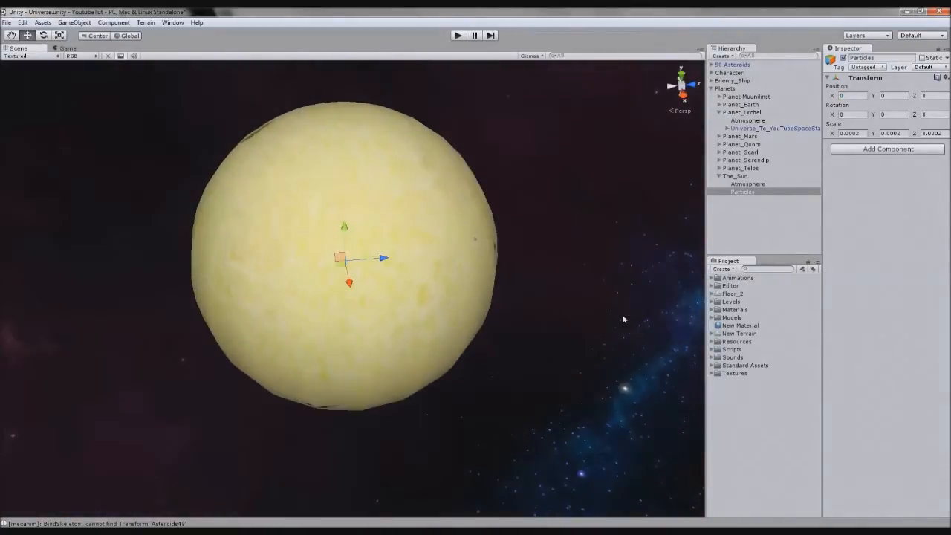
Add an Ellipsoid Particle Emitter component to Particles
left_click(886, 149)
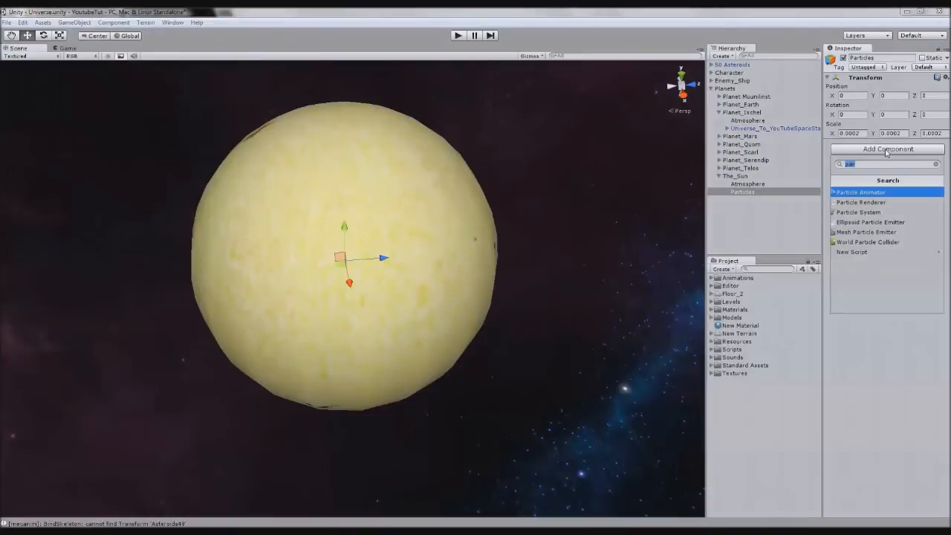
type("el")
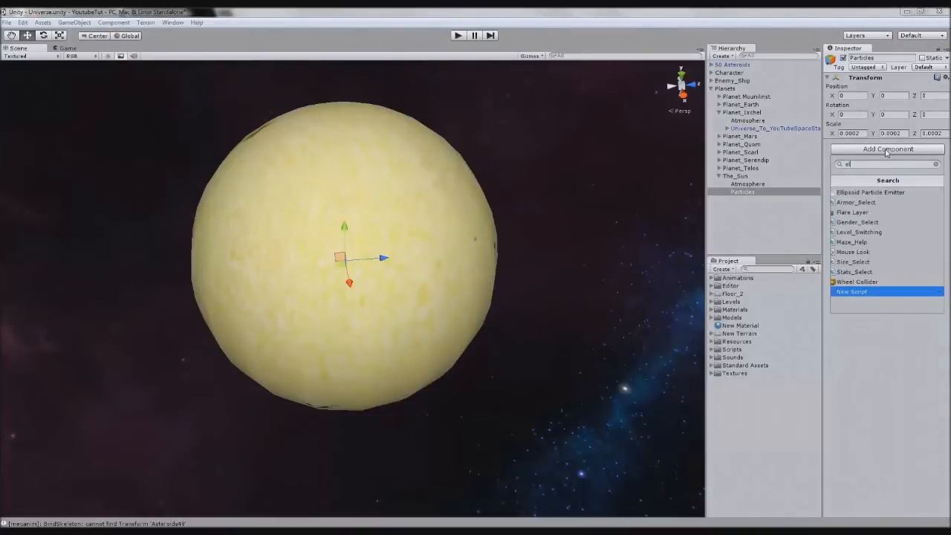
key("Down")
key("Return")
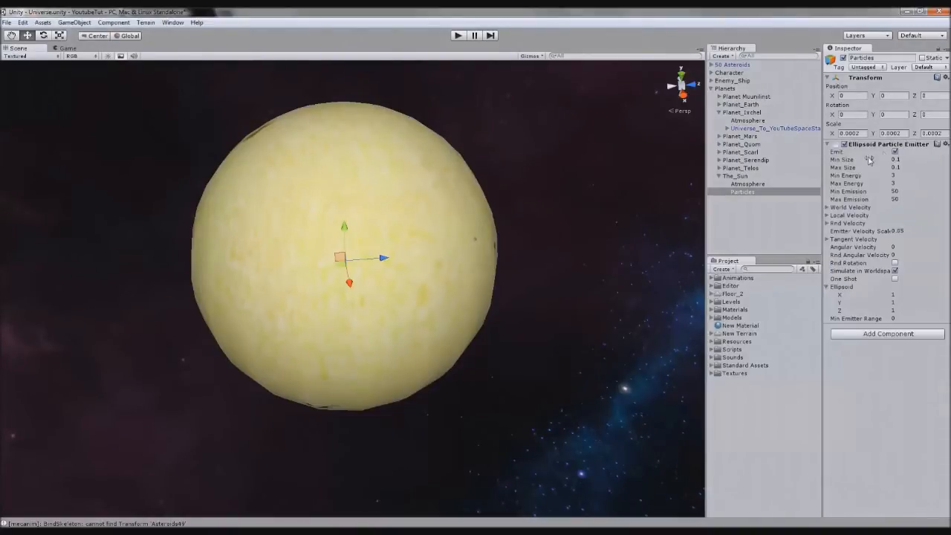
Add Particle Animator and Particle Renderer components to Particles
left_click(876, 334)
type("par")
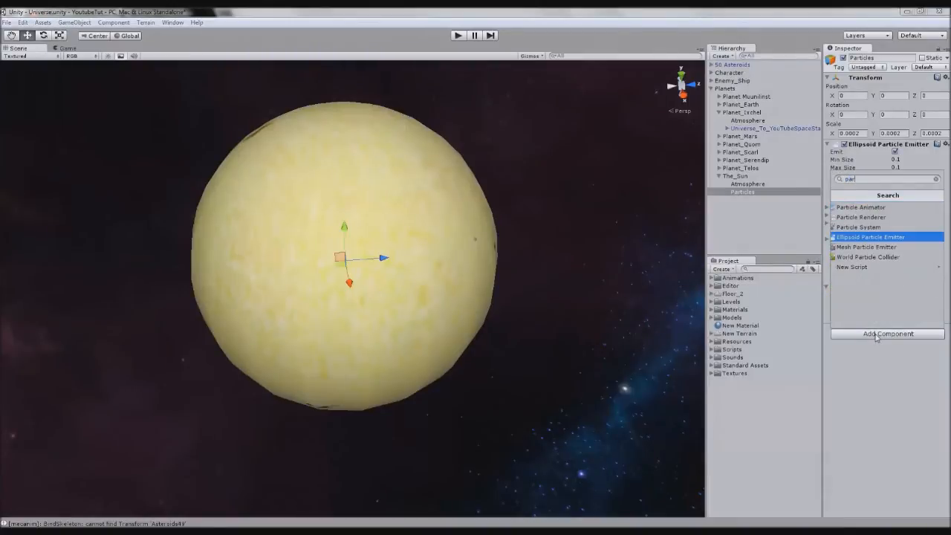
left_click(869, 207)
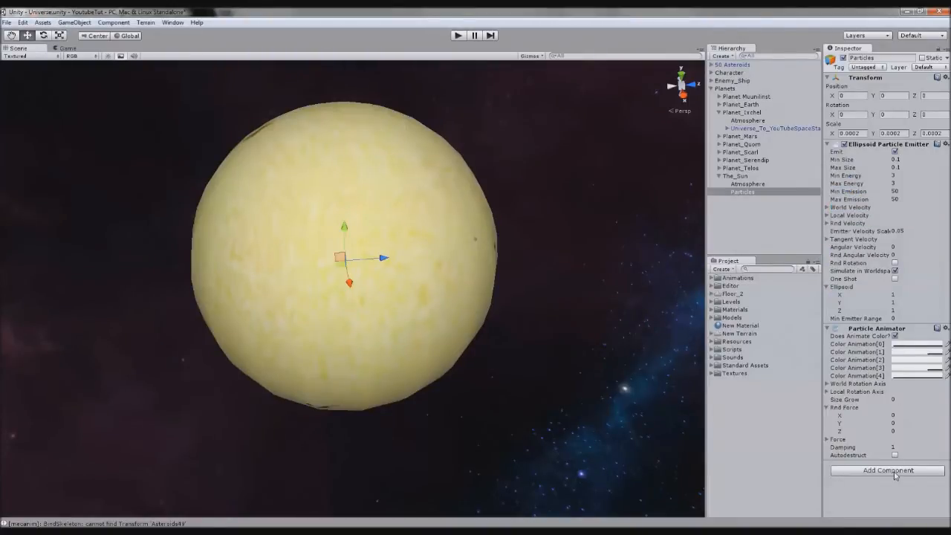
left_click(895, 471)
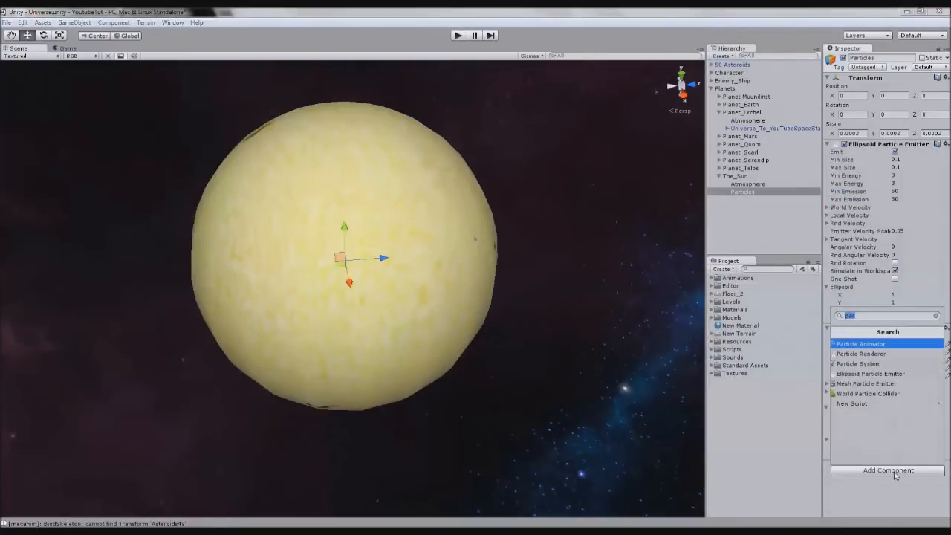
left_click(865, 353)
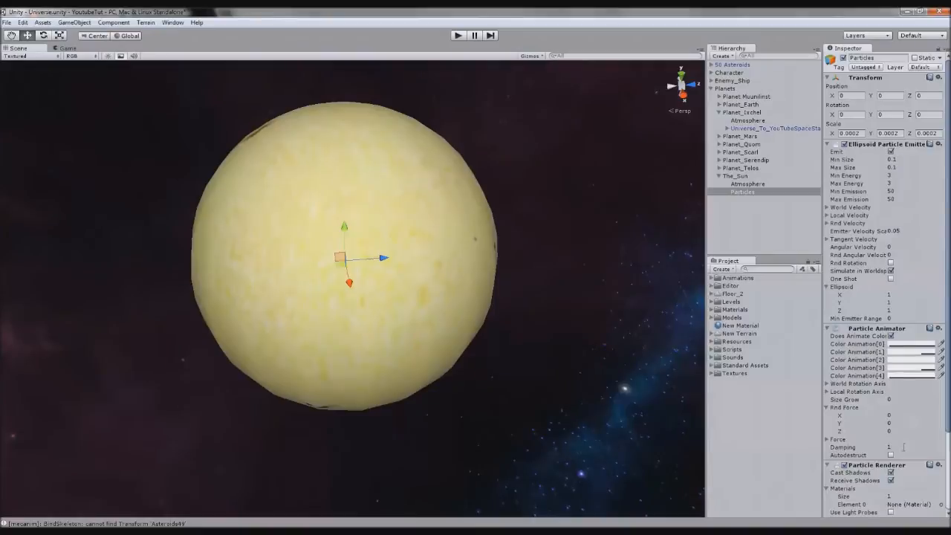
Assign the fire3 material to Element 0 of the Particle Renderer
left_click(942, 506)
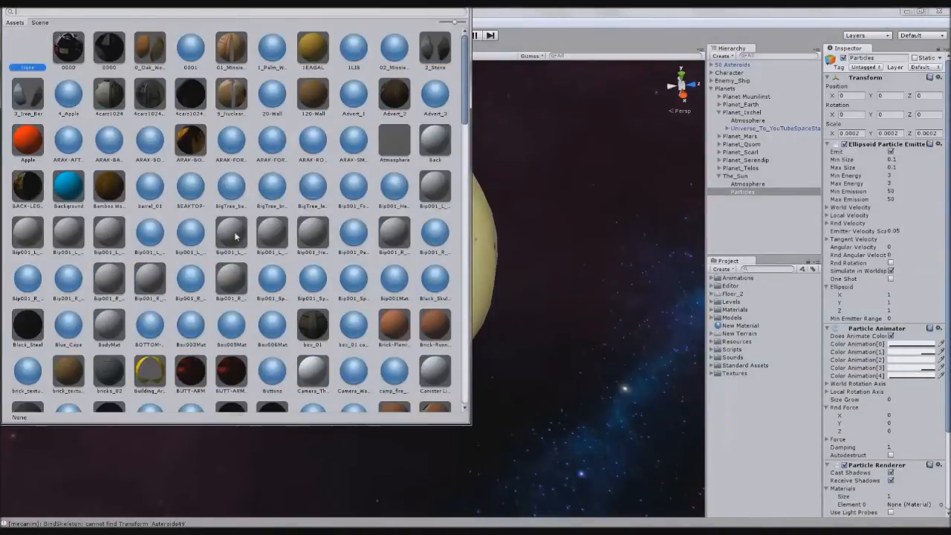
scroll(235, 237, "down", 10)
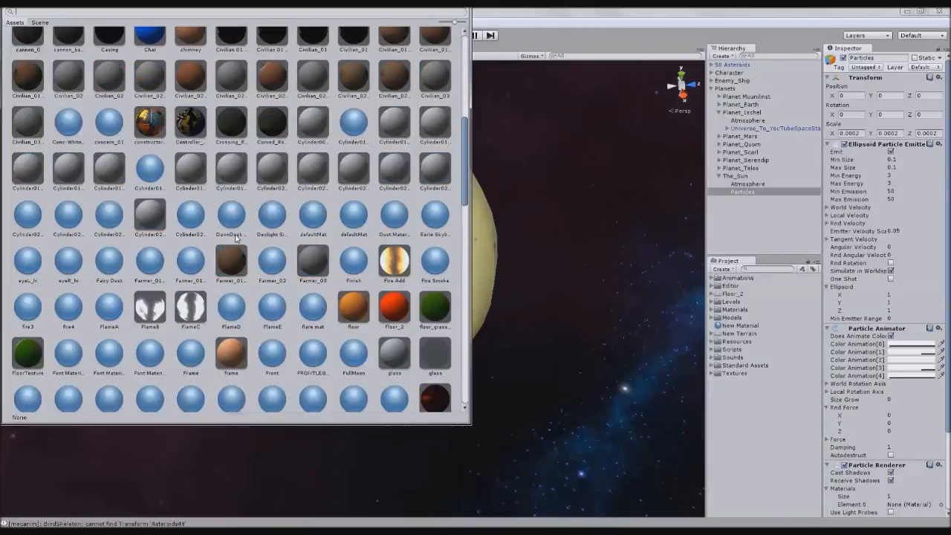
scroll(235, 238, "down", 2)
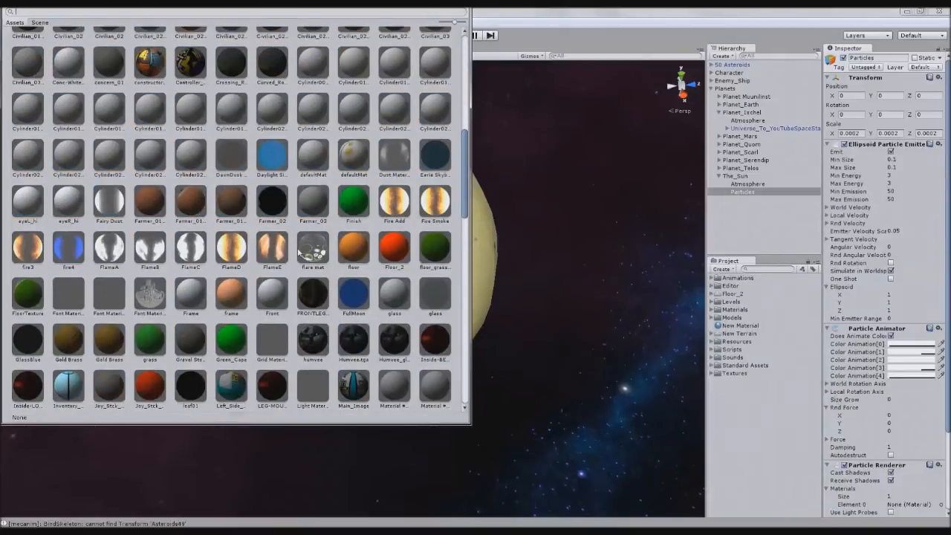
left_click(235, 258)
double_click(30, 250)
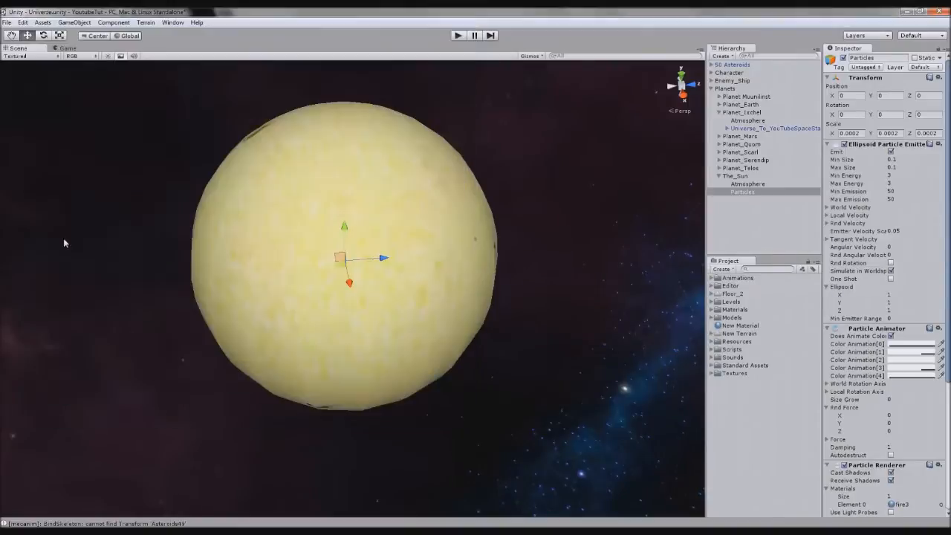
Set the particle emitter's Ellipsoid size to 1000 in X, 1000 in Y and 100 in Z
scroll(405, 280, "up", 5)
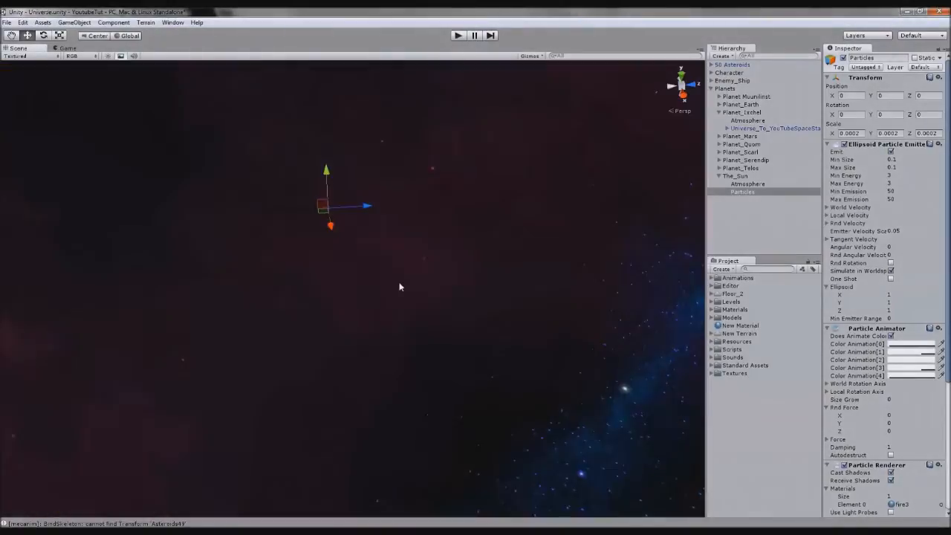
middle_click_drag(399, 285, 392, 341)
scroll(397, 345, "up", 3)
scroll(383, 346, "down", 4)
scroll(382, 347, "up", 1)
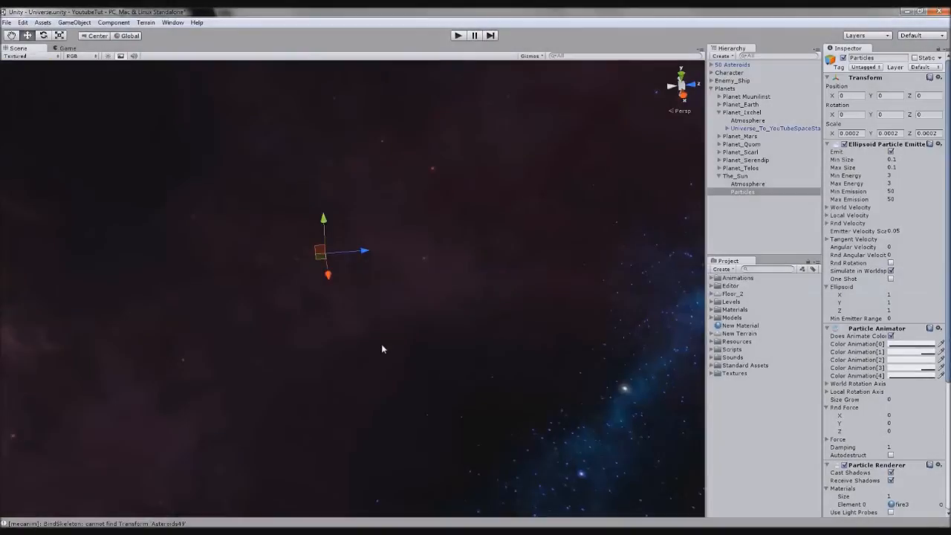
left_click(865, 296)
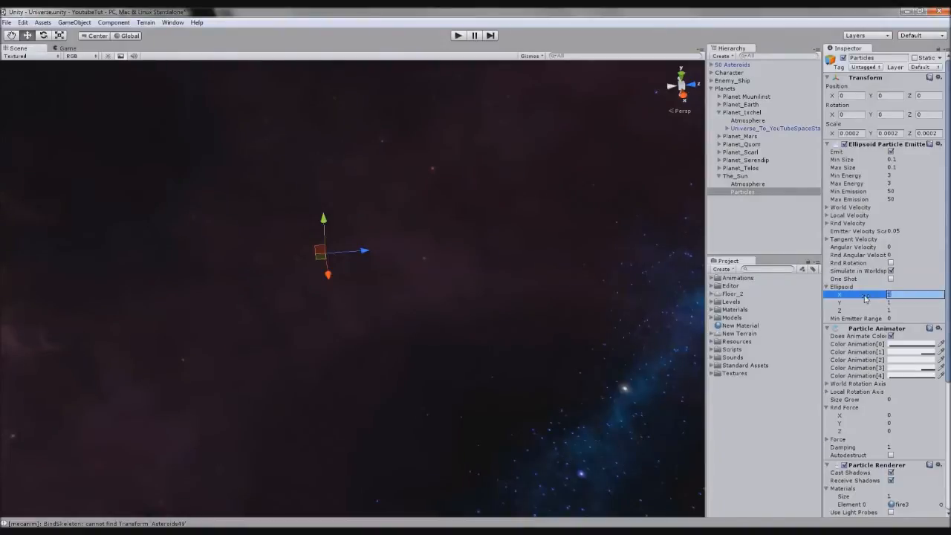
type("1000")
key("Tab")
type("1000")
key("Tab")
key("Return")
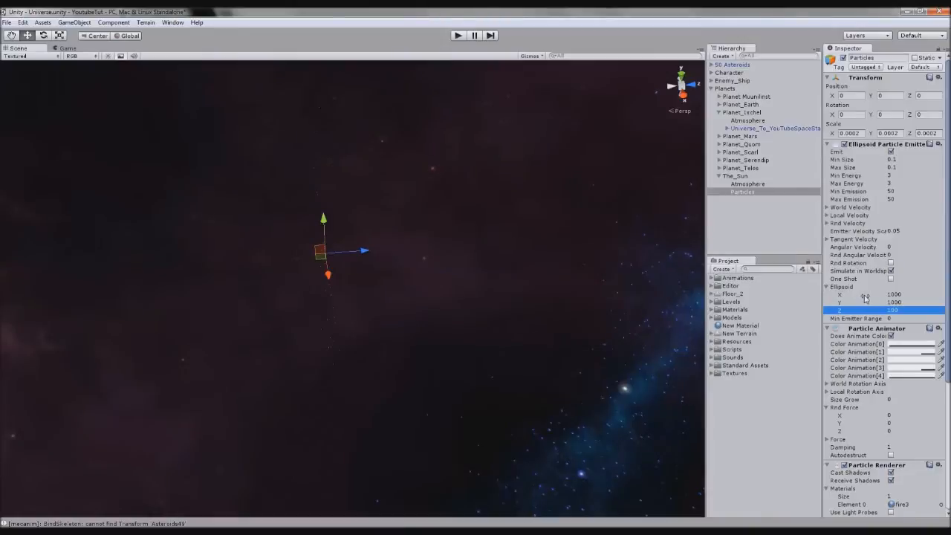
Set the particle emitter's Min Size and Max Size to 5
scroll(372, 316, "down", 6)
scroll(373, 315, "up", 5)
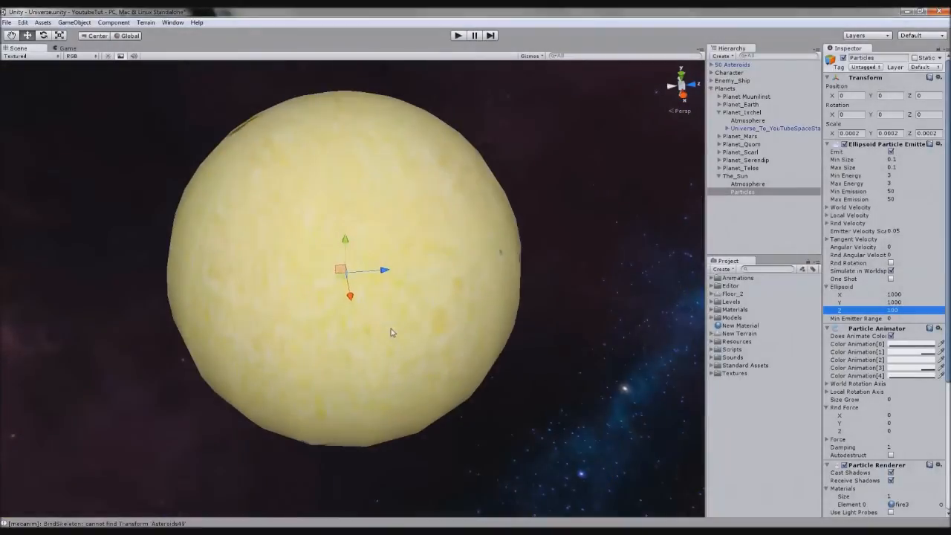
scroll(459, 368, "up", 3)
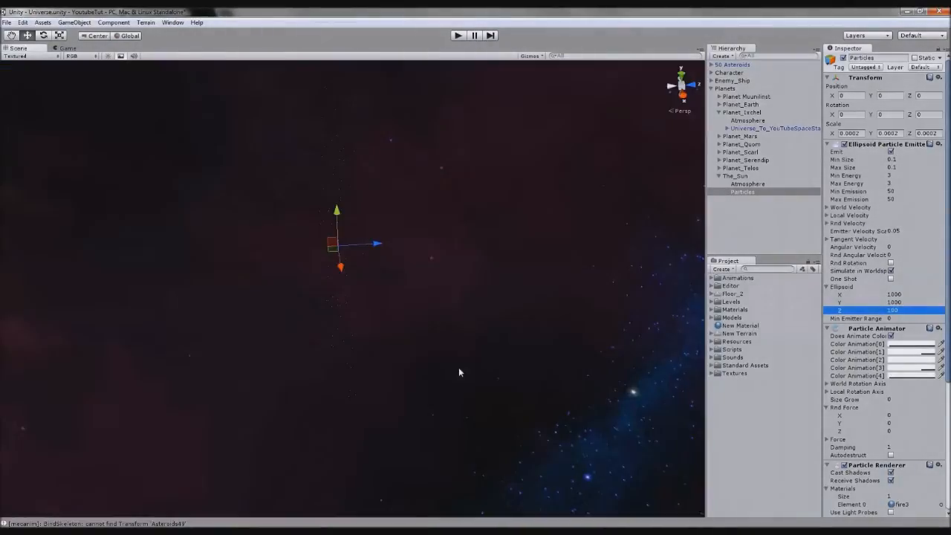
scroll(455, 371, "down", 4)
scroll(455, 372, "down", 4)
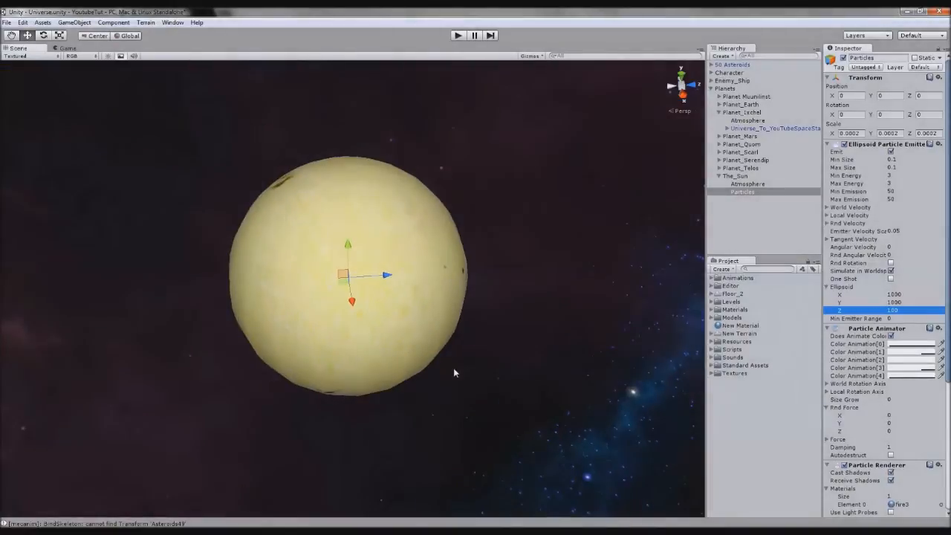
left_click(894, 159)
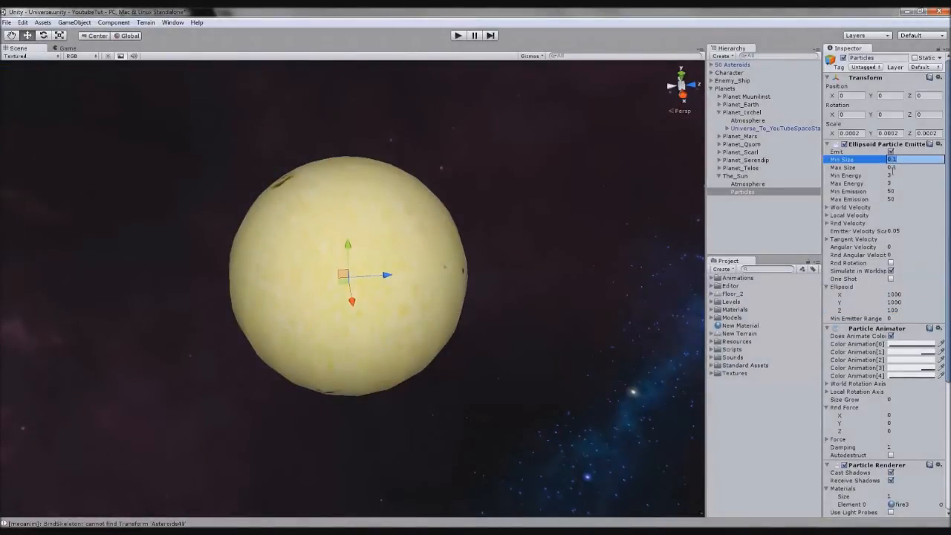
type("5")
key("Tab")
type("5")
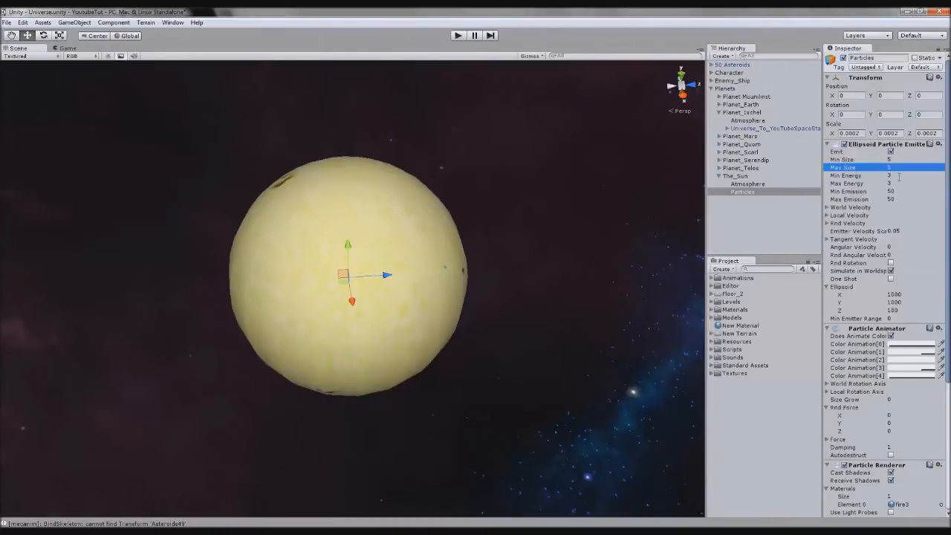
Set the particle emitter's Min Emission and Max Emission to 999
left_click(909, 199)
left_click(927, 191)
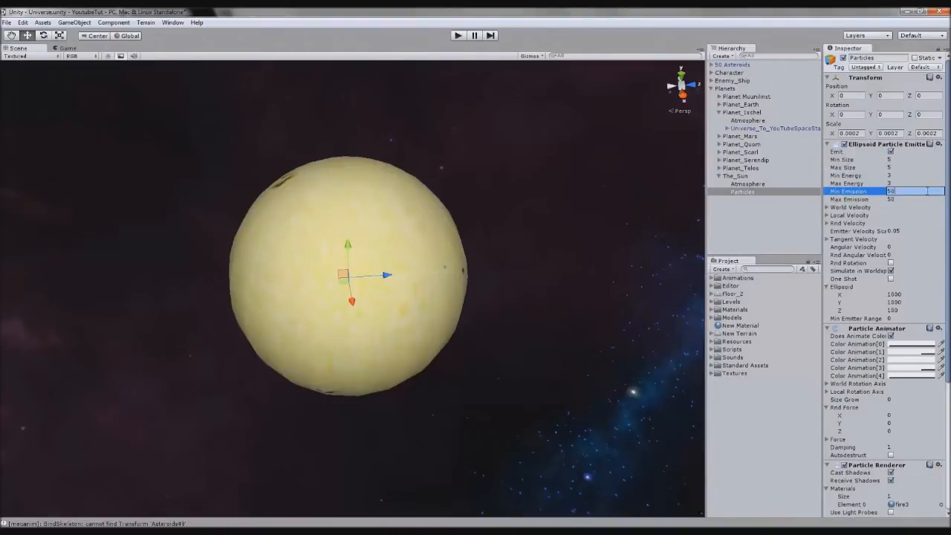
type("999")
key("Tab")
type("999")
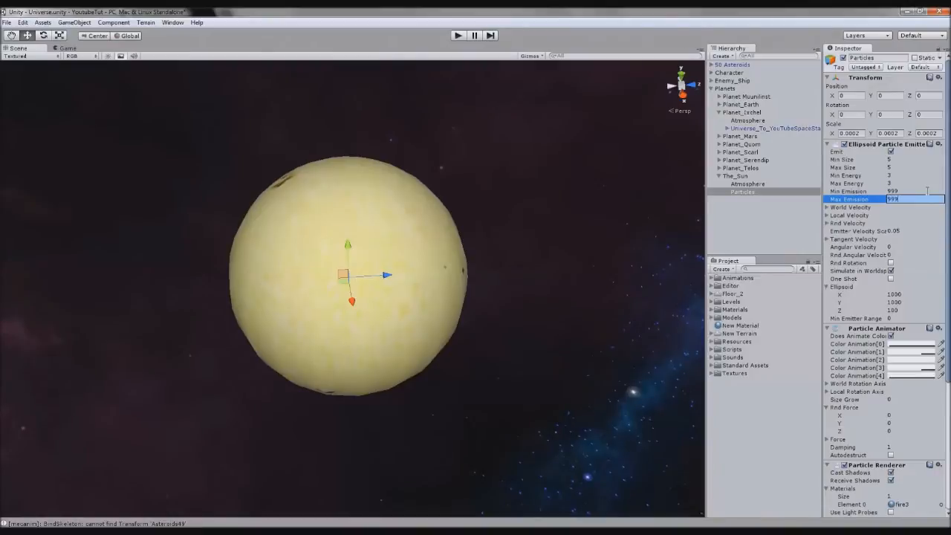
Set the particle emitter's Ellipsoid size to 3000 in X, Y and Z
left_click(891, 294)
type("3000")
left_click(892, 302)
type("3000")
left_click(890, 317)
left_click(889, 310)
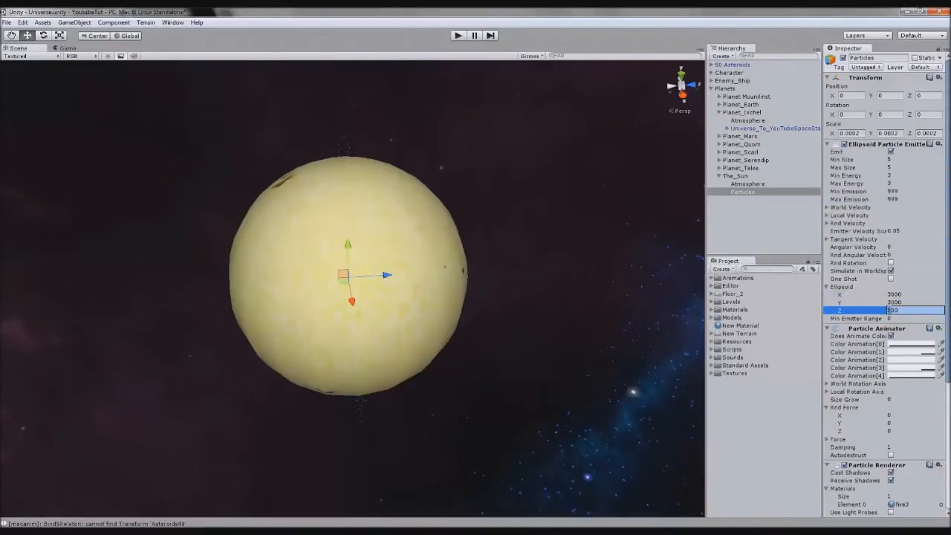
type("3000")
key("Return")
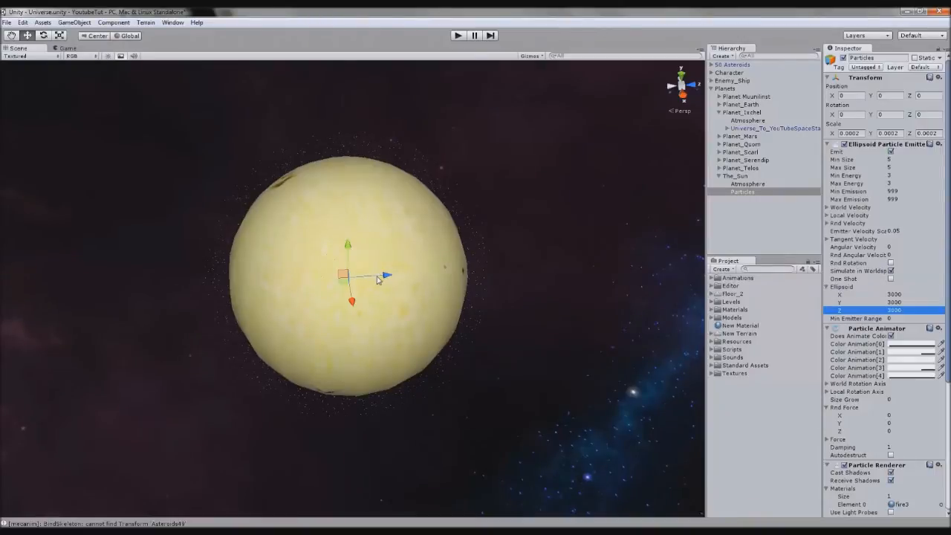
Disable Simulate in Worldspace on the emitter, trying a move of Particles along Z before and after and undoing each move
left_click_drag(374, 279, 636, 273)
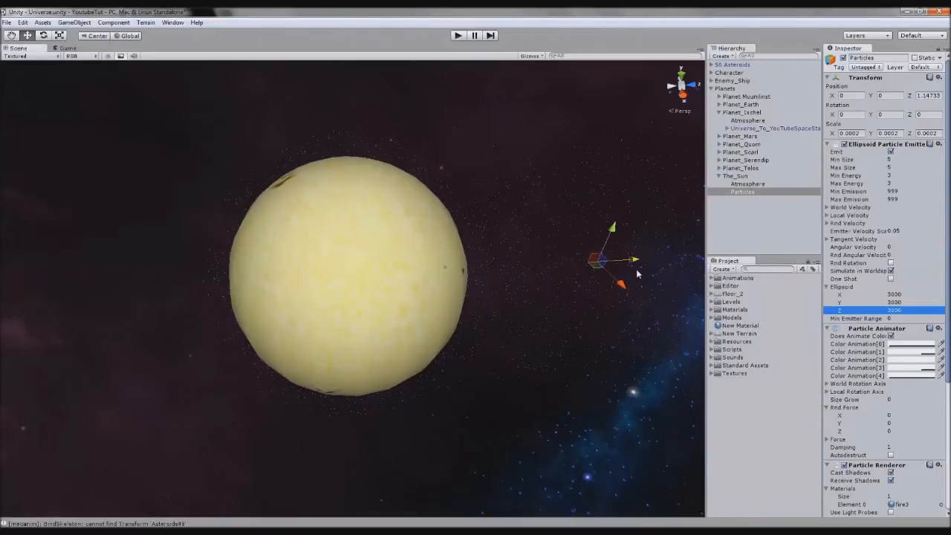
key("ctrl+z")
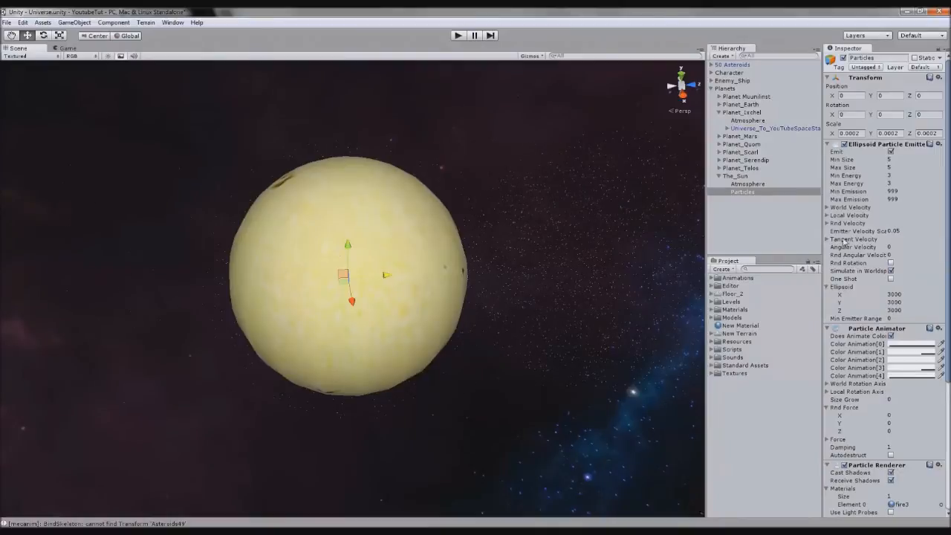
left_click(893, 271)
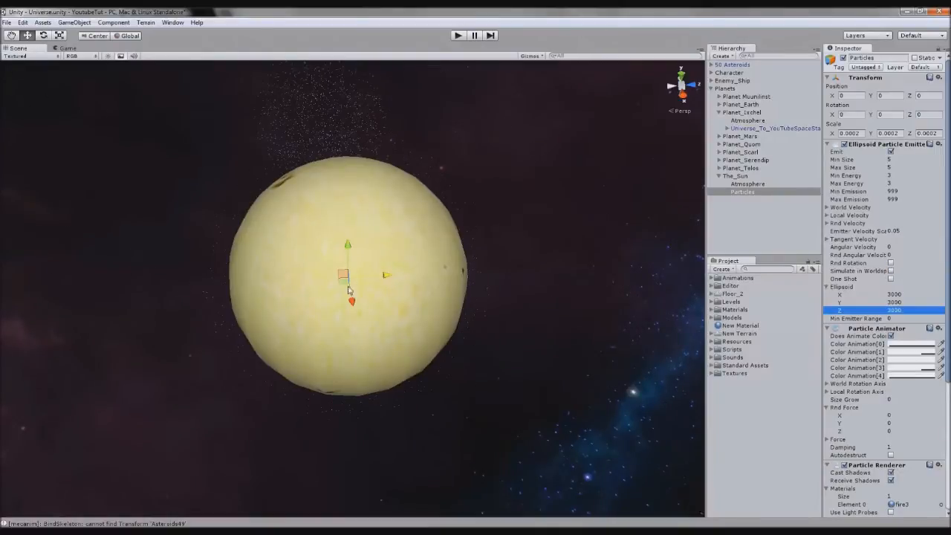
left_click_drag(371, 281, 590, 244)
key("ctrl+z")
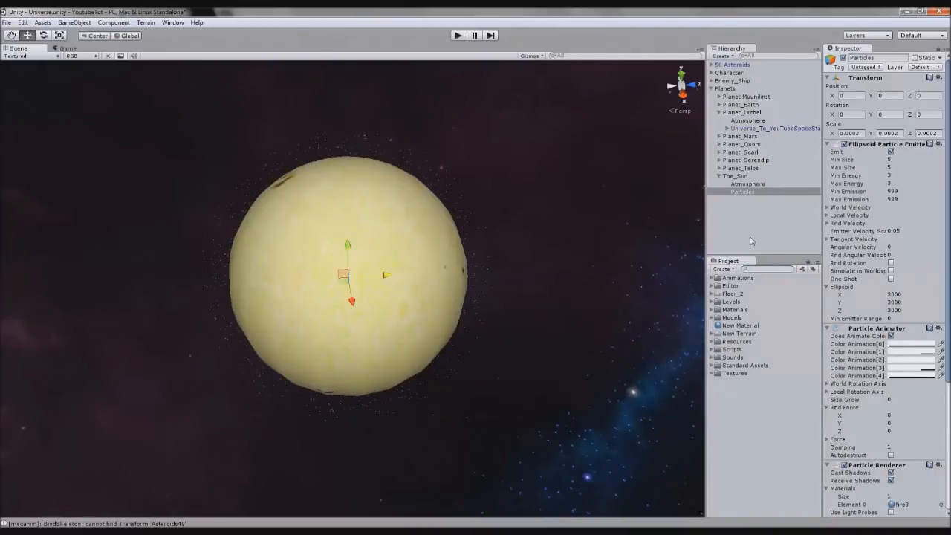
Enable Rnd Rotation on the particle emitter and set its Min Size and Max Size to 20
left_click(891, 263)
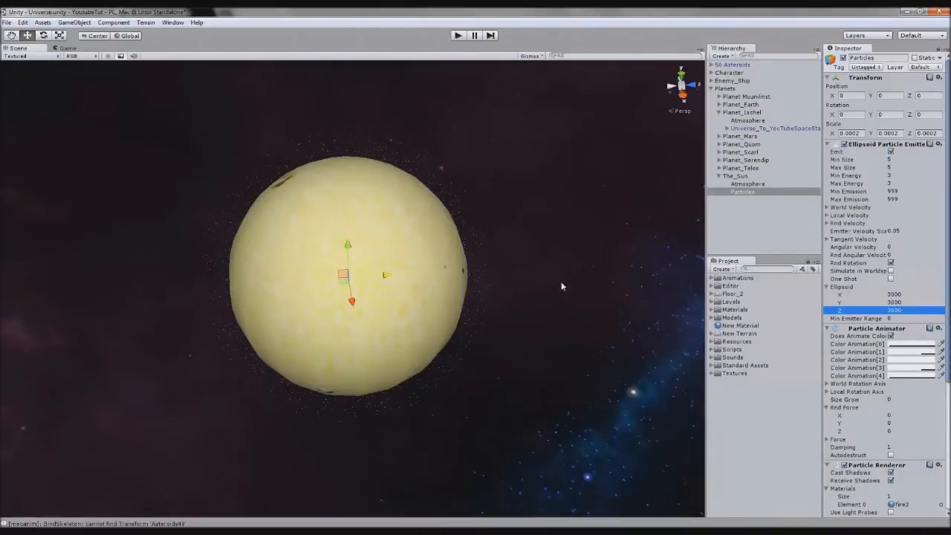
left_click(904, 159)
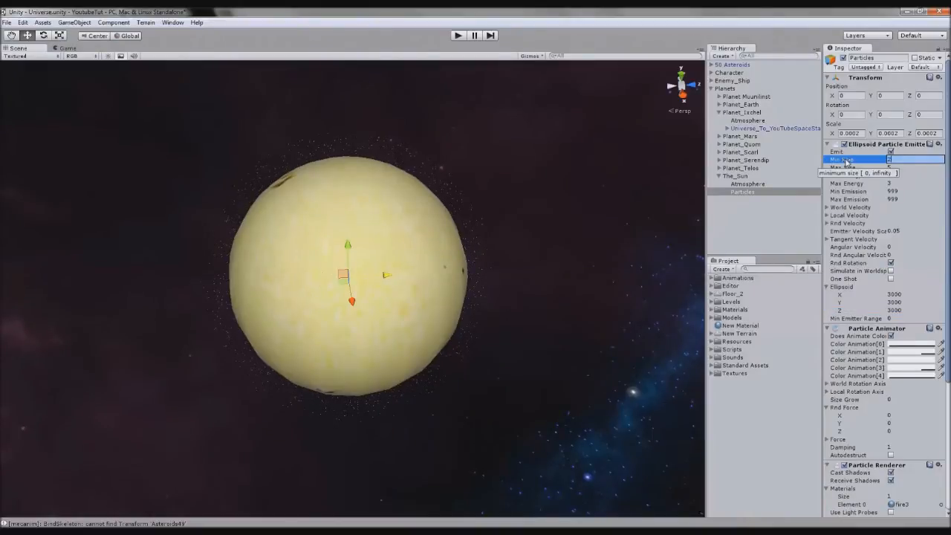
type("20")
key("Tab")
type("20")
key("Return")
Set the particle emitter's Min Emission and Max Emission to 5000
scroll(463, 284, "up", 5)
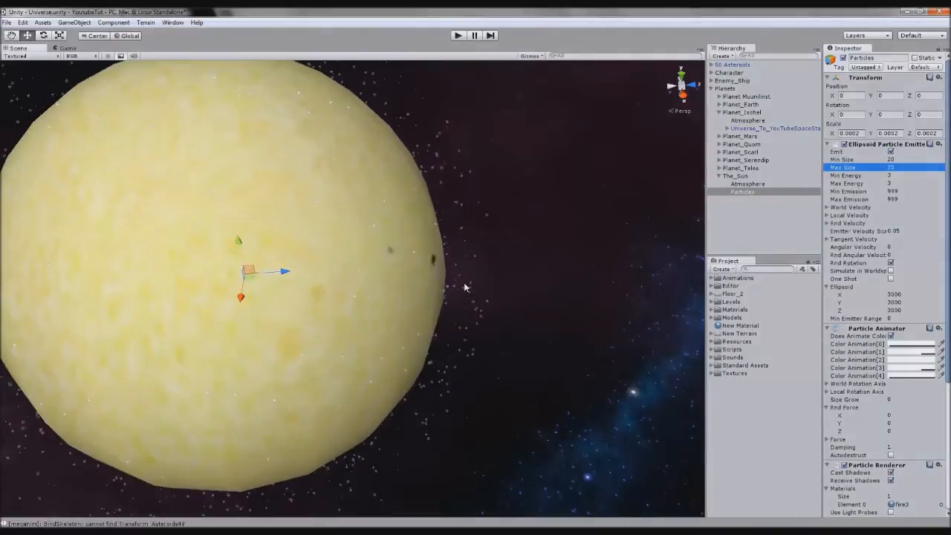
scroll(464, 284, "up", 3)
scroll(506, 292, "down", 1)
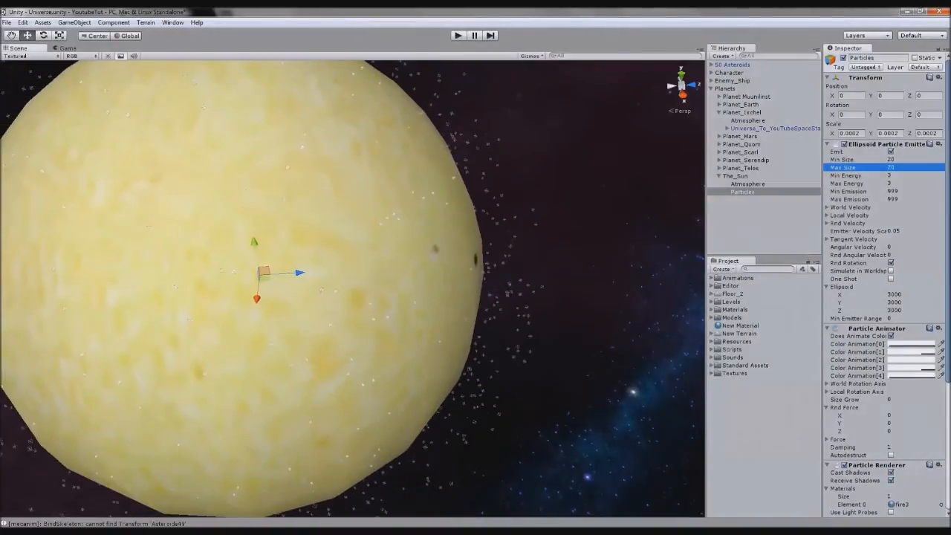
scroll(918, 264, "down", 1)
left_click(892, 161)
type("5000")
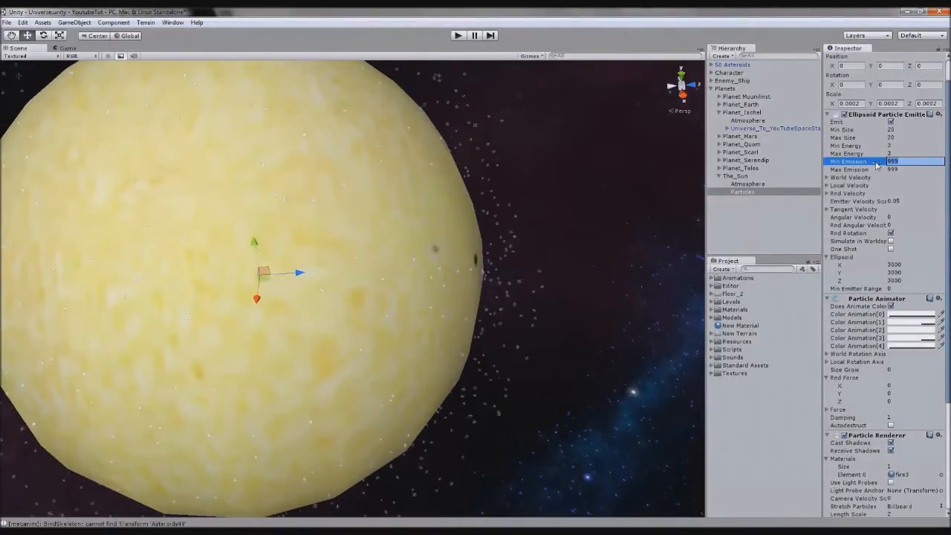
key("Tab")
type("5000")
key("Return")
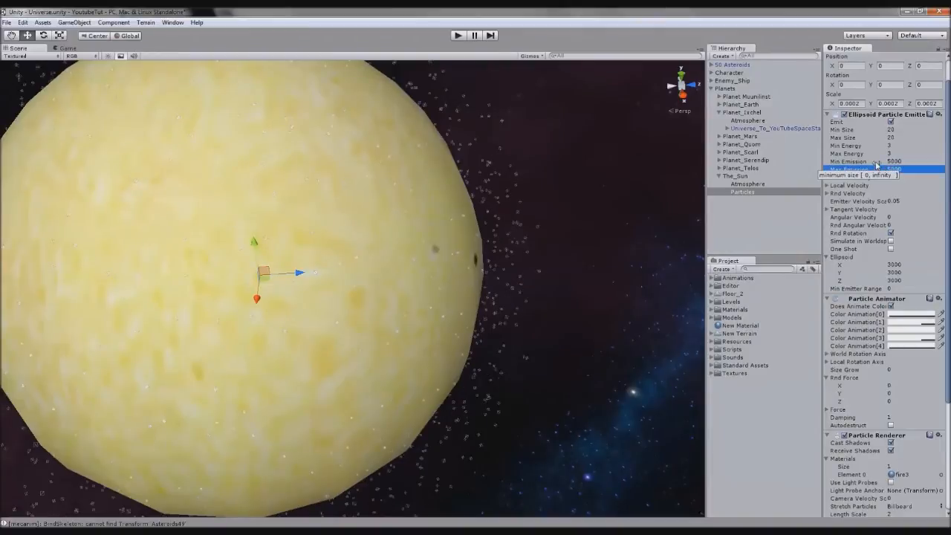
Set Size Grow to 3 in the Particle Animator
scroll(558, 350, "down", 3)
middle_click_drag(482, 344, 546, 373)
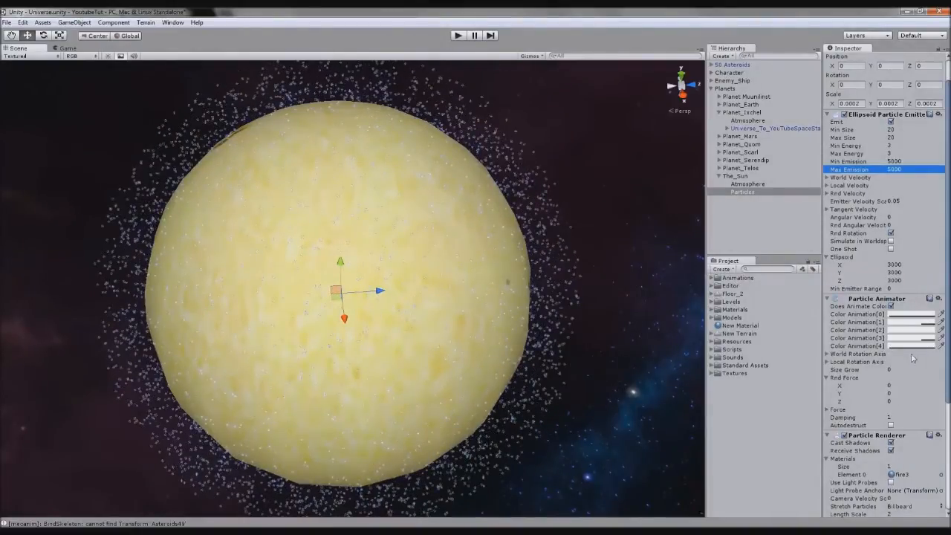
left_click(863, 370)
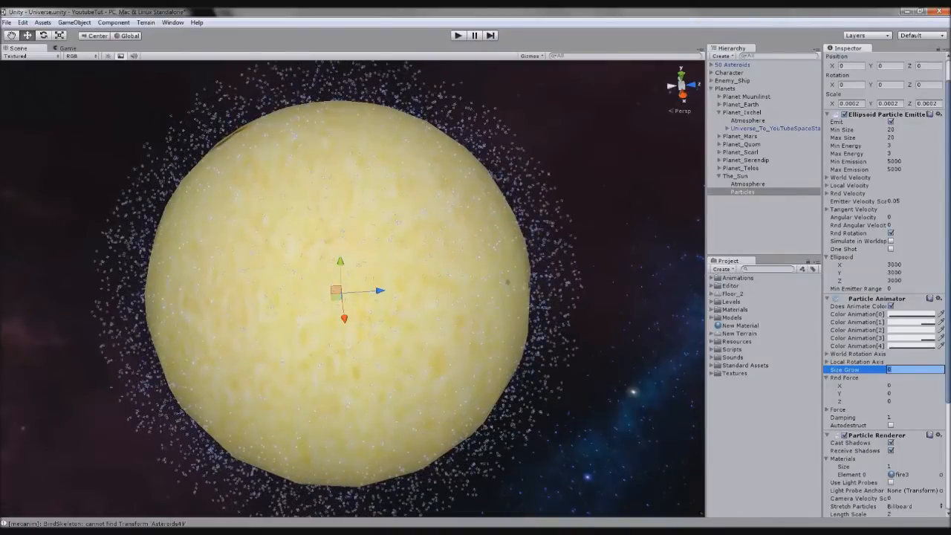
type("3")
key("Return")
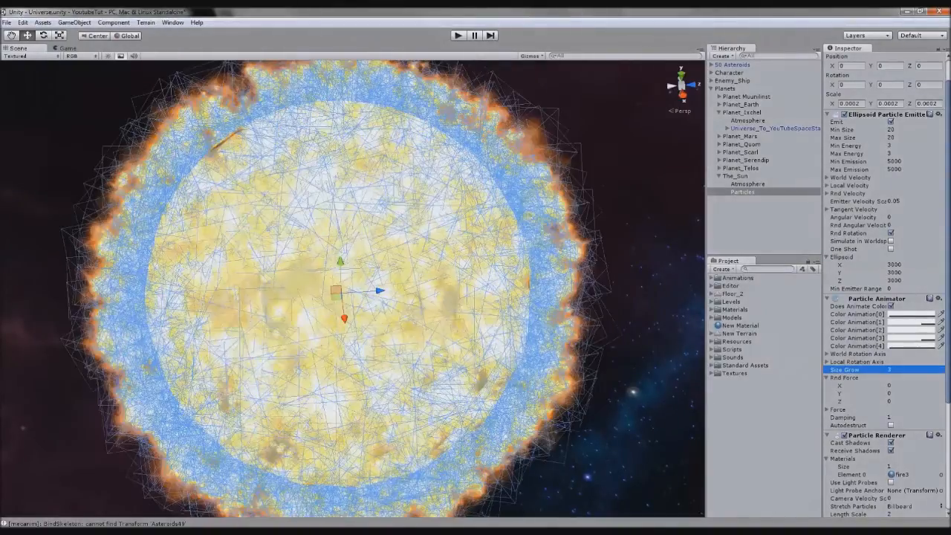
Examine the fire effect around The_Sun from several angles and distances, and check the Game view
scroll(622, 350, "down", 5)
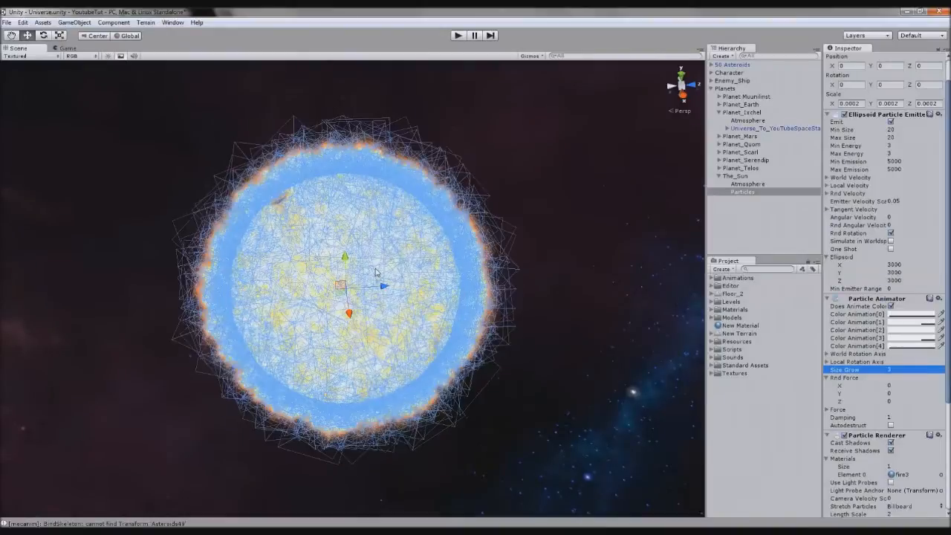
left_click(736, 176)
left_click_drag(535, 319, 565, 286, "alt")
scroll(569, 283, "up", 5)
left_click(568, 283)
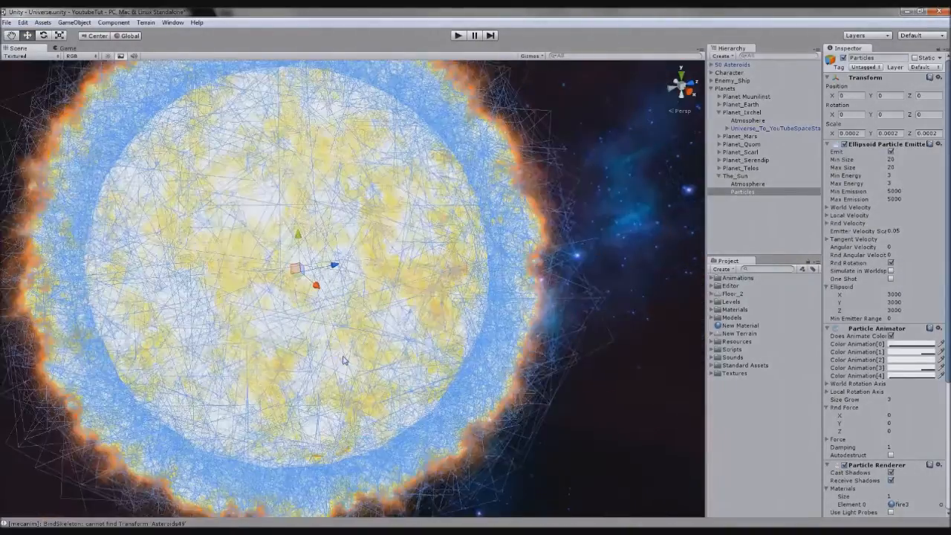
left_click_drag(343, 361, 449, 339, "alt")
left_click(605, 291)
scroll(314, 178, "up", 3)
scroll(331, 208, "down", 6)
left_click(67, 48)
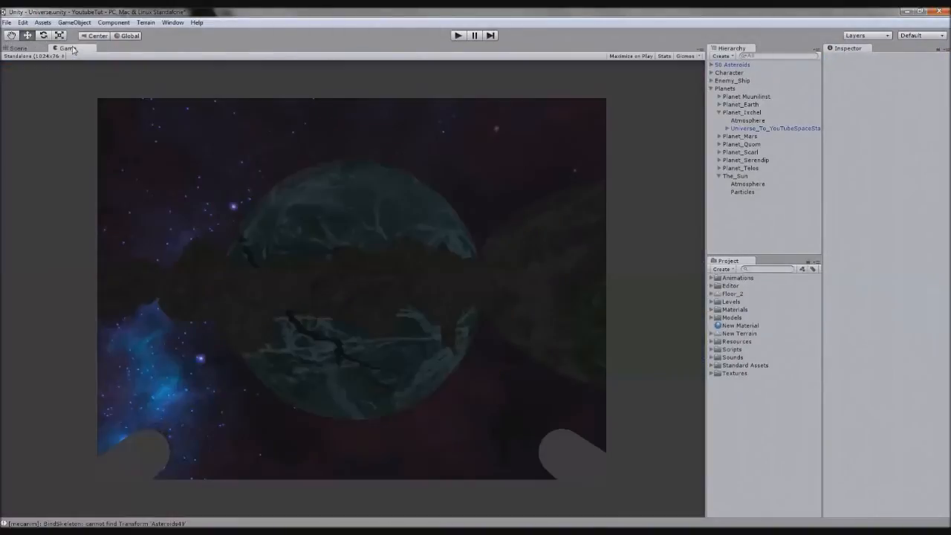
left_click(20, 48)
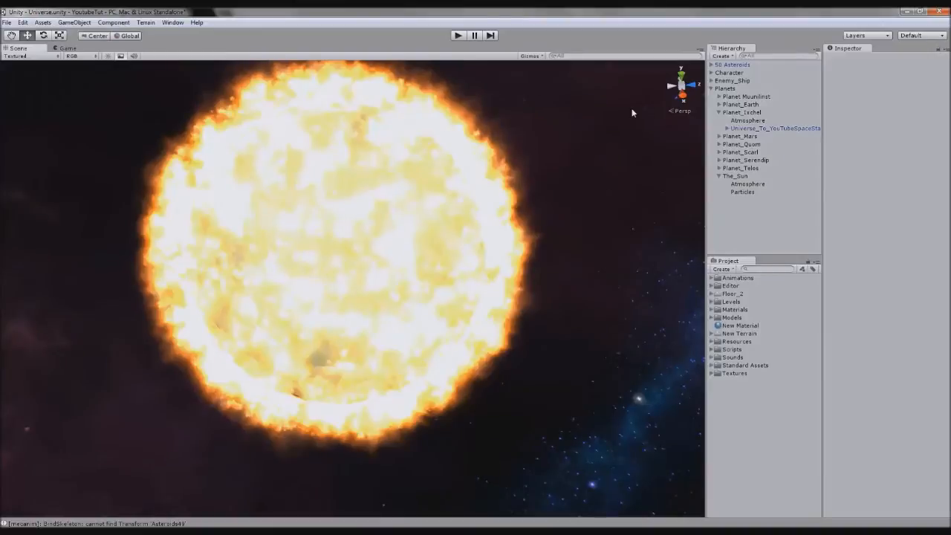
left_click(771, 177)
left_click_drag(546, 268, 615, 229, "alt")
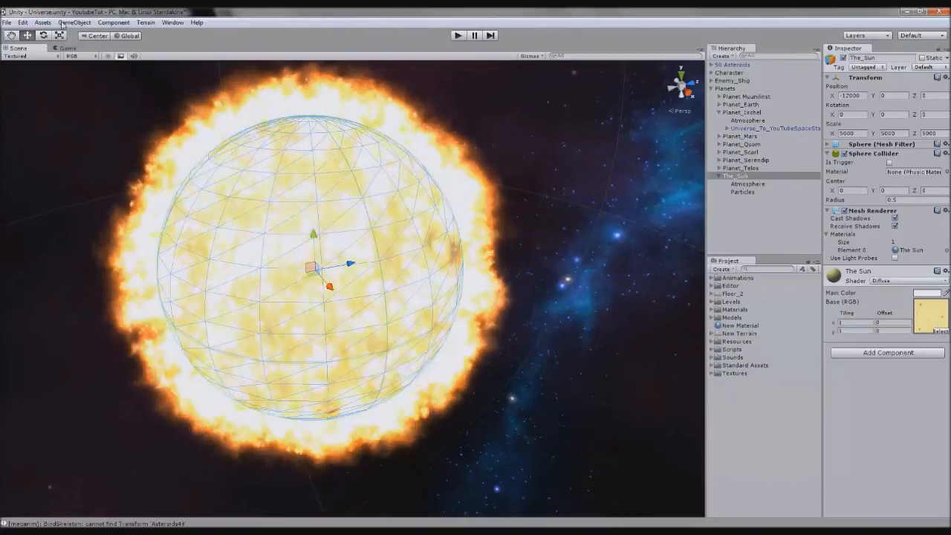
left_click(85, 24)
left_click(89, 34)
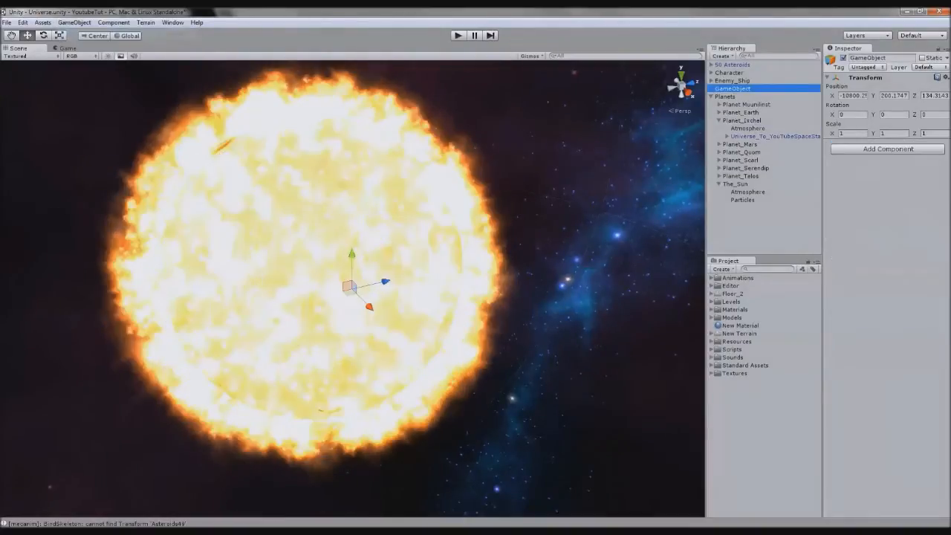
left_click(902, 56)
type("L")
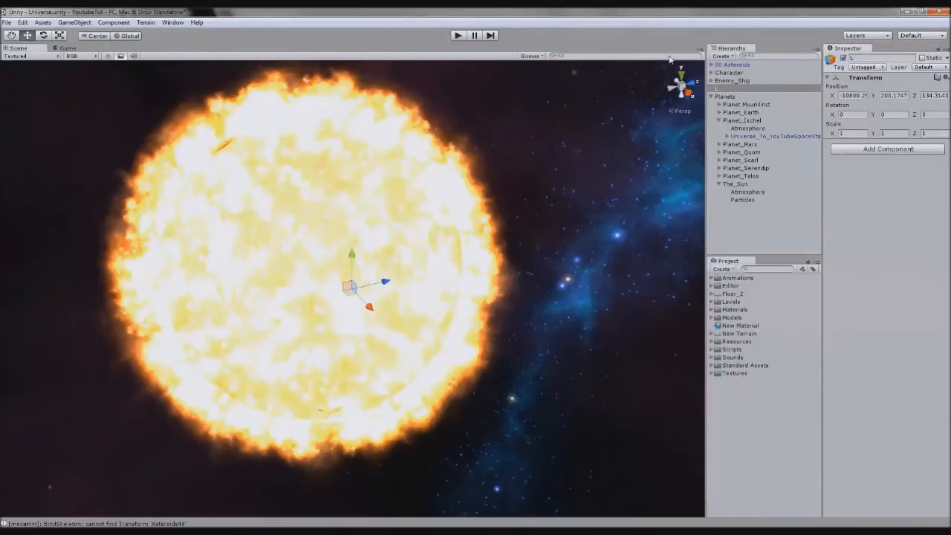
left_click(737, 81)
left_click(734, 88)
key("Delete")
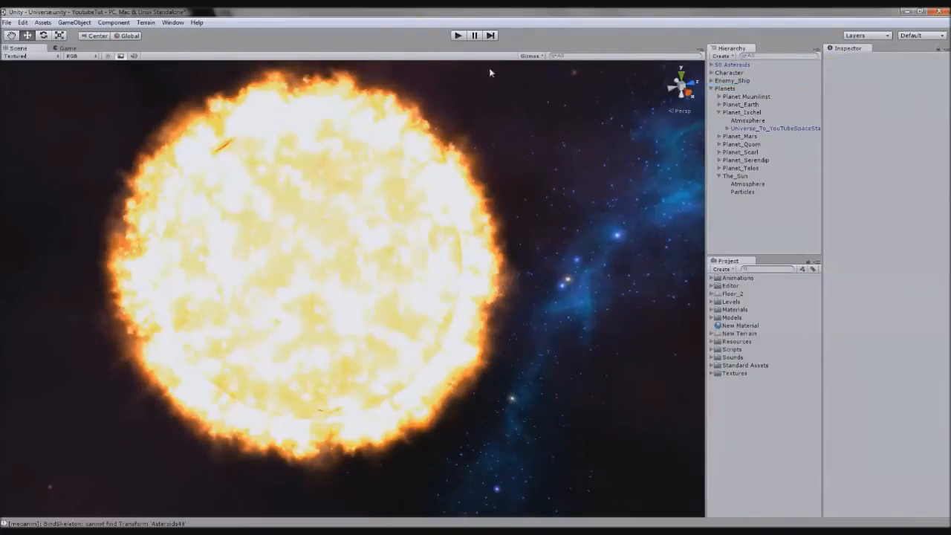
Add a point light to the scene
left_click(75, 22)
mouse_move(116, 45)
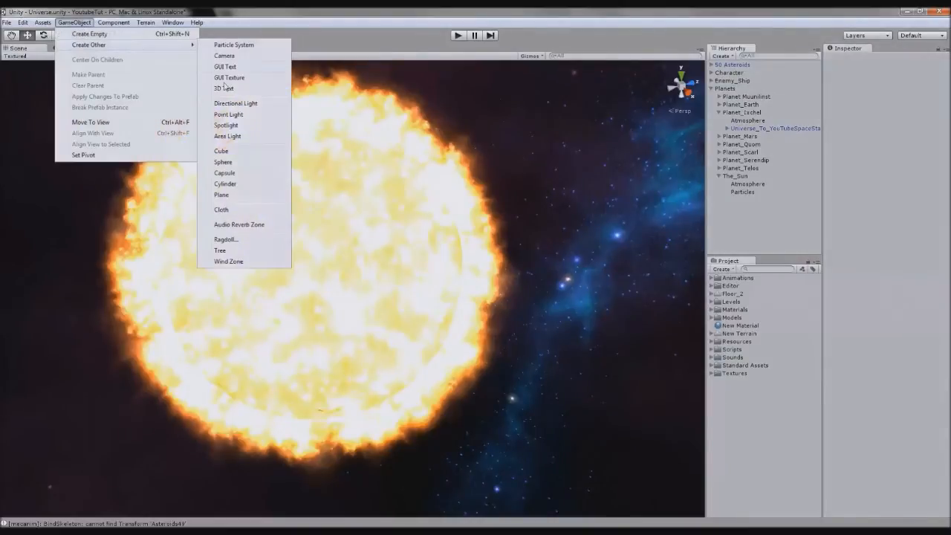
left_click(231, 114)
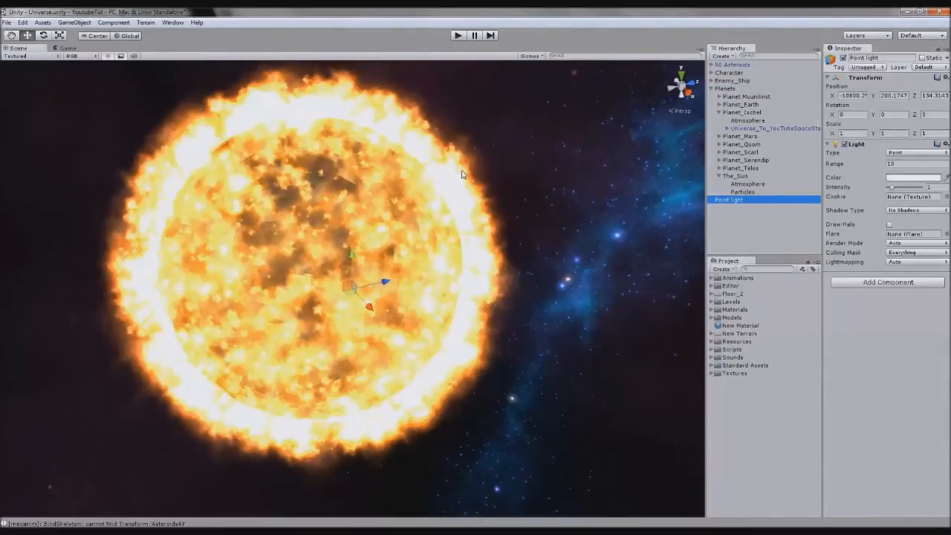
left_click_drag(531, 236, 513, 248, "alt")
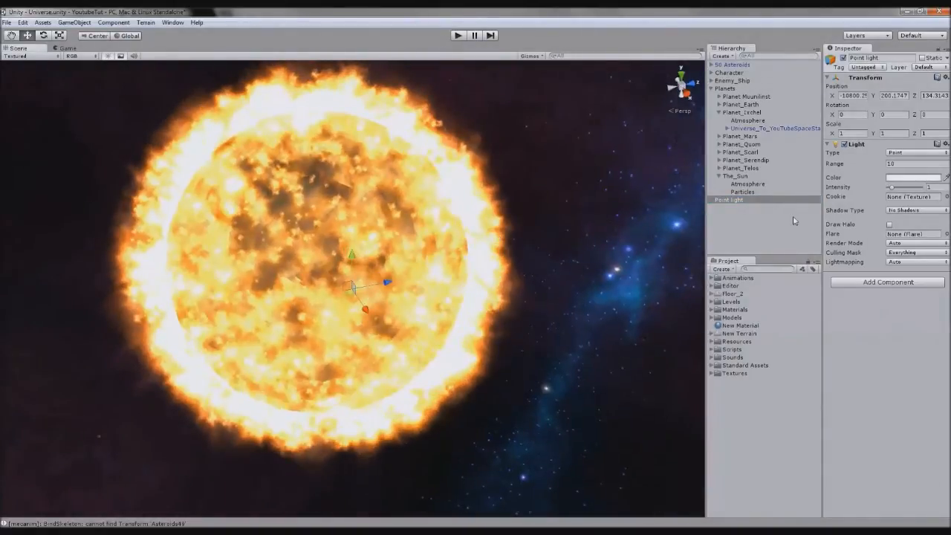
Make the Point light a child of The_Sun
left_click(748, 176)
left_click(740, 204)
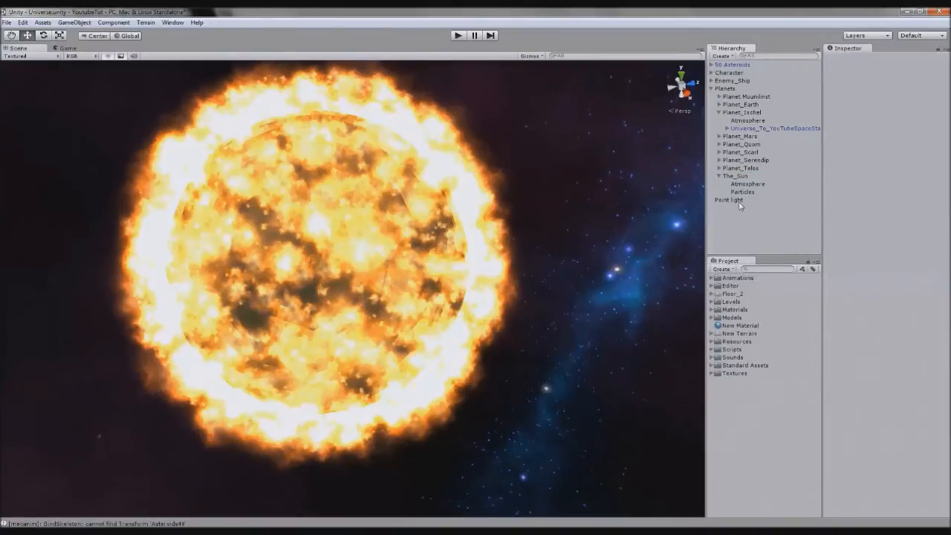
left_click(736, 200)
left_click_drag(727, 202, 758, 180)
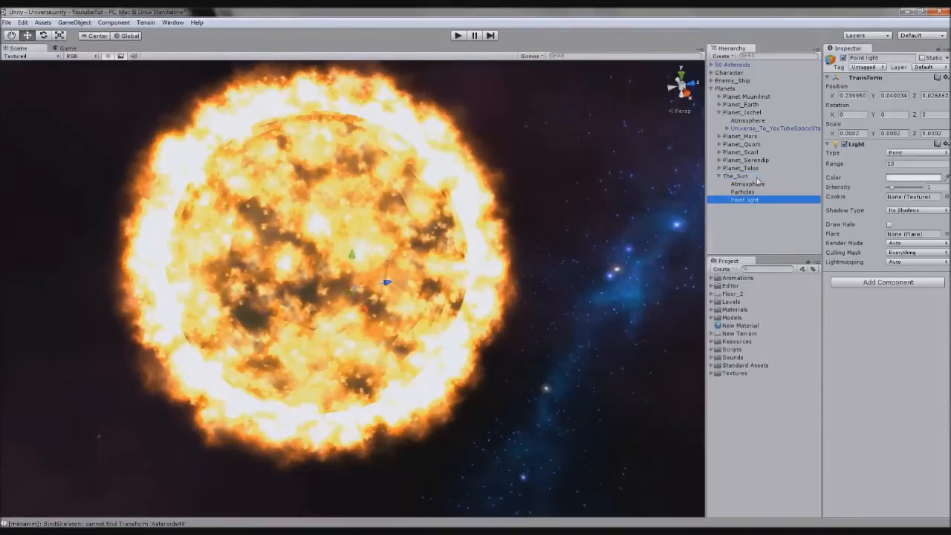
Set the Point light's position to 0, 0, 0 and its range to 10000
left_click(852, 95)
type("0")
key("Tab")
type("0")
key("Tab")
type("0")
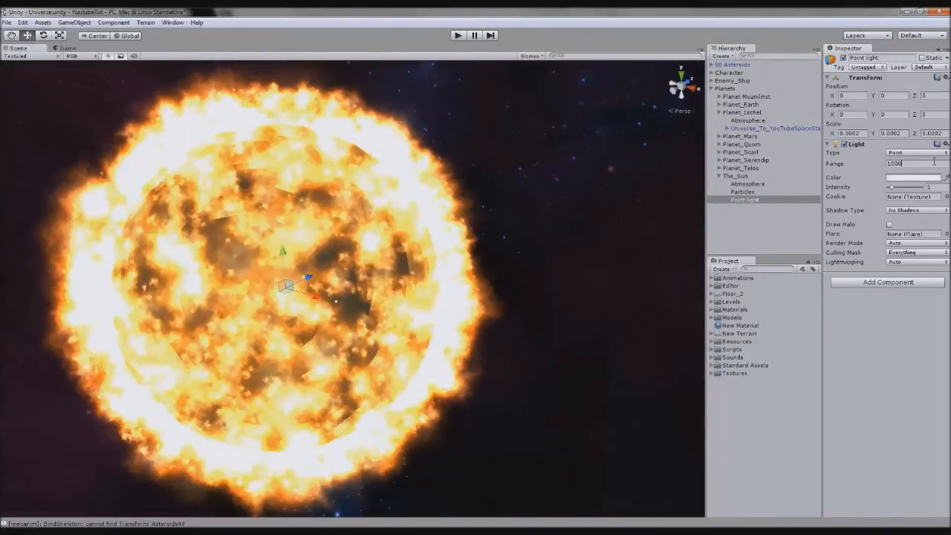
middle_click_drag(451, 349, 361, 340)
scroll(364, 339, "down", 12)
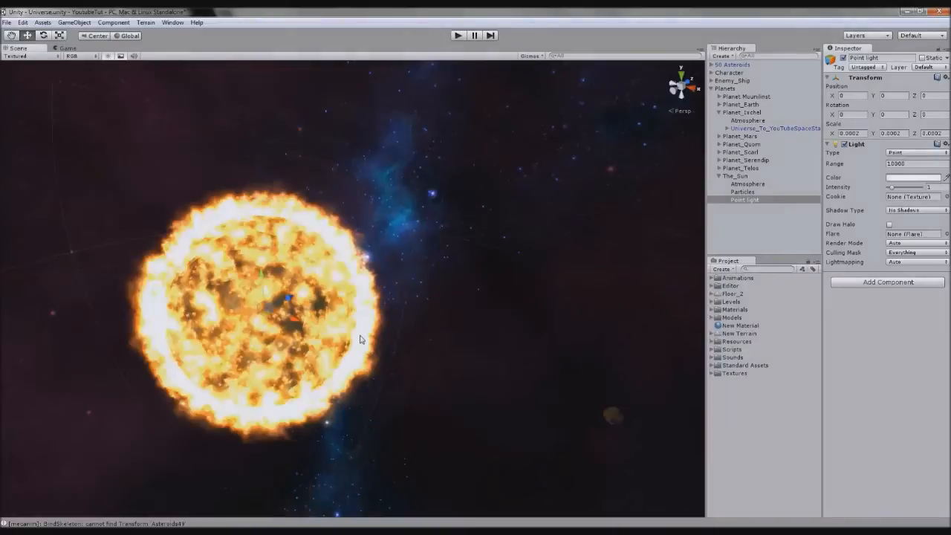
scroll(376, 333, "up", 3)
middle_click_drag(469, 344, 460, 334)
scroll(460, 335, "up", 5)
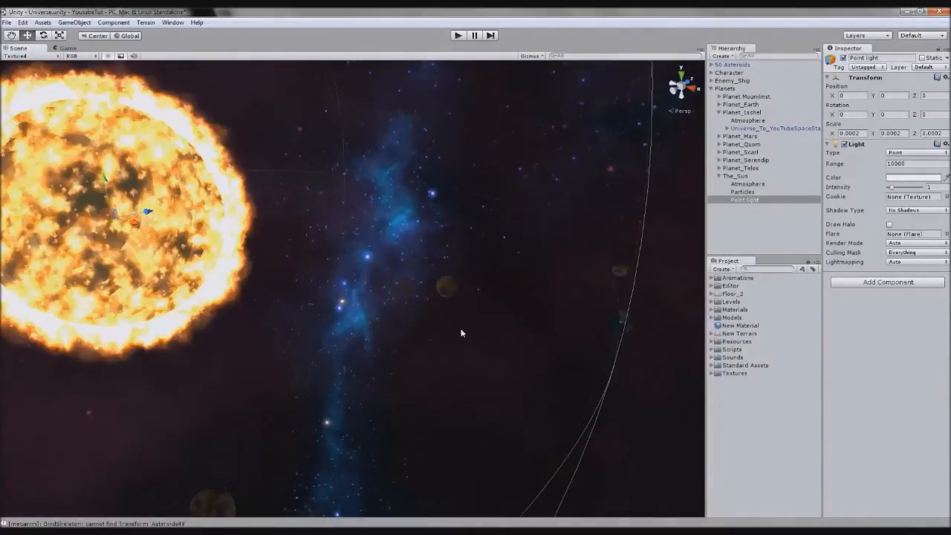
key("f")
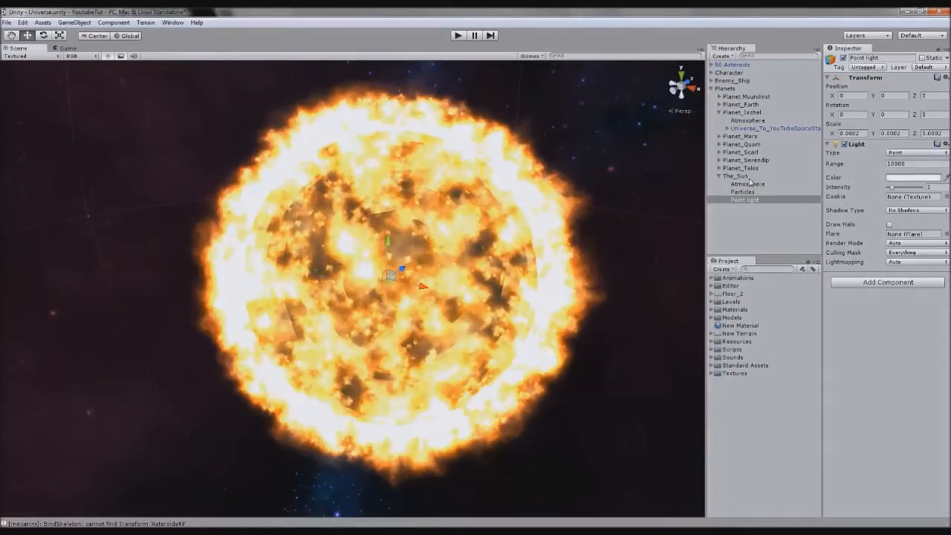
Put The_Sun, Atmosphere and Particles on the TransparentFX layer, applying the change to all child objects
left_click(748, 177)
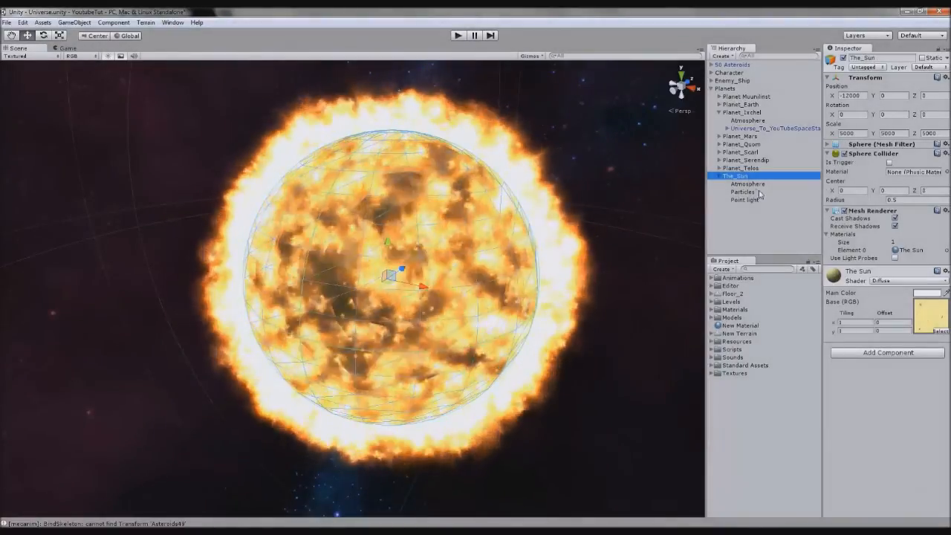
left_click(754, 192)
left_click(757, 201)
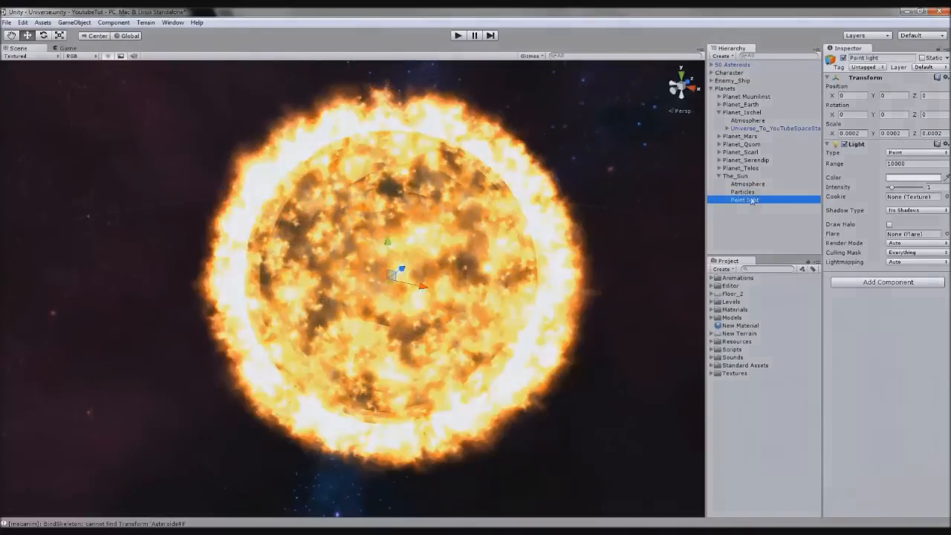
left_click(738, 176)
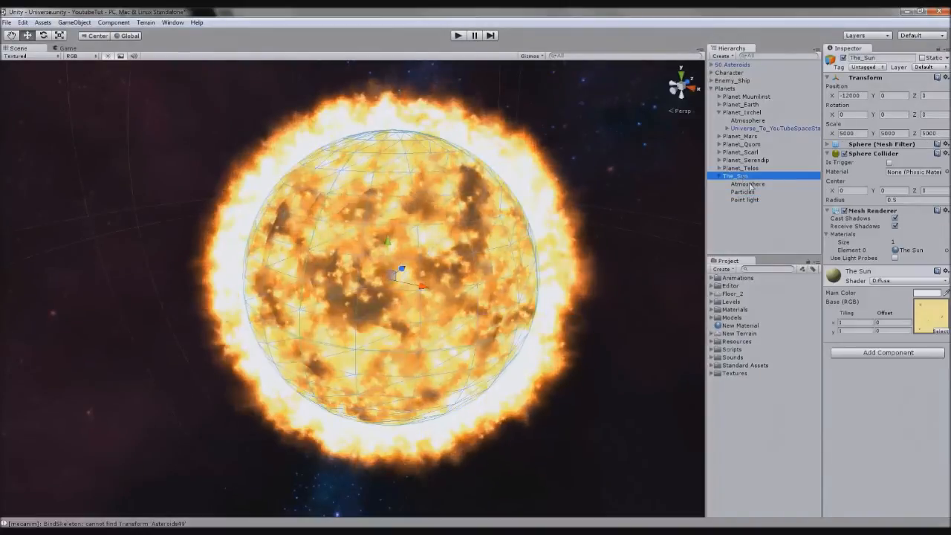
left_click(743, 191, "shift")
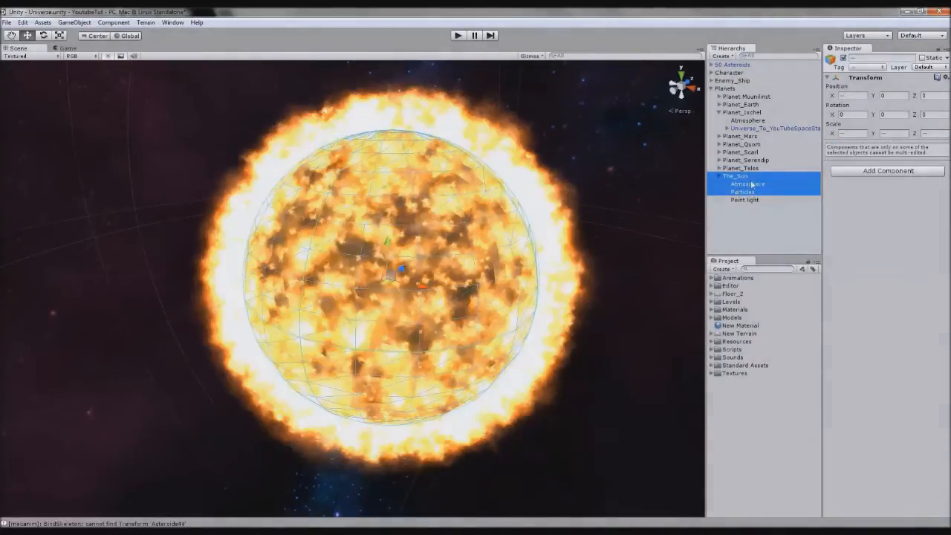
left_click(923, 68)
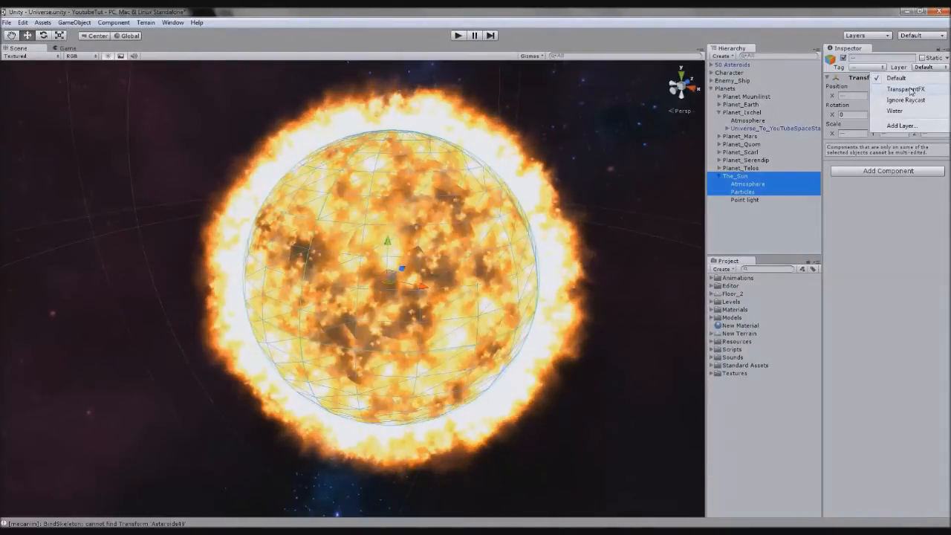
left_click(906, 89)
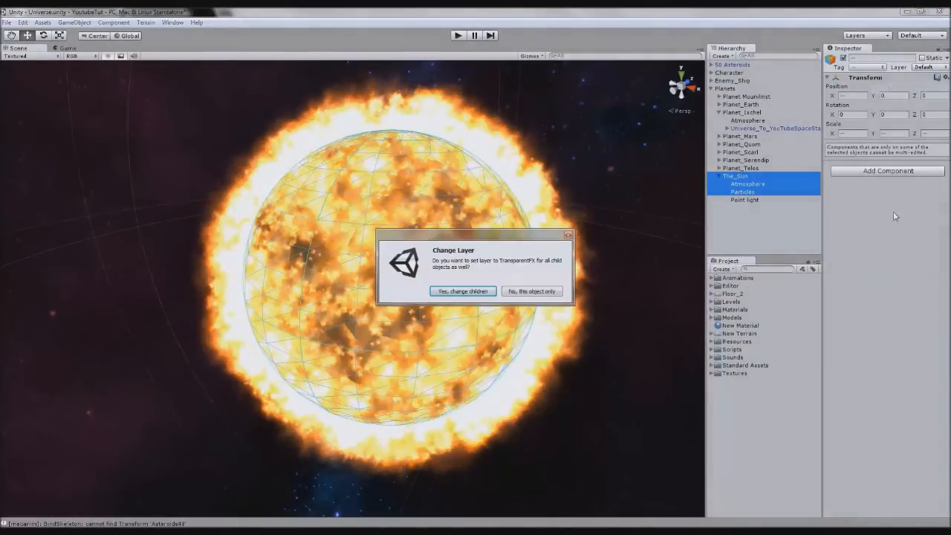
left_click(463, 291)
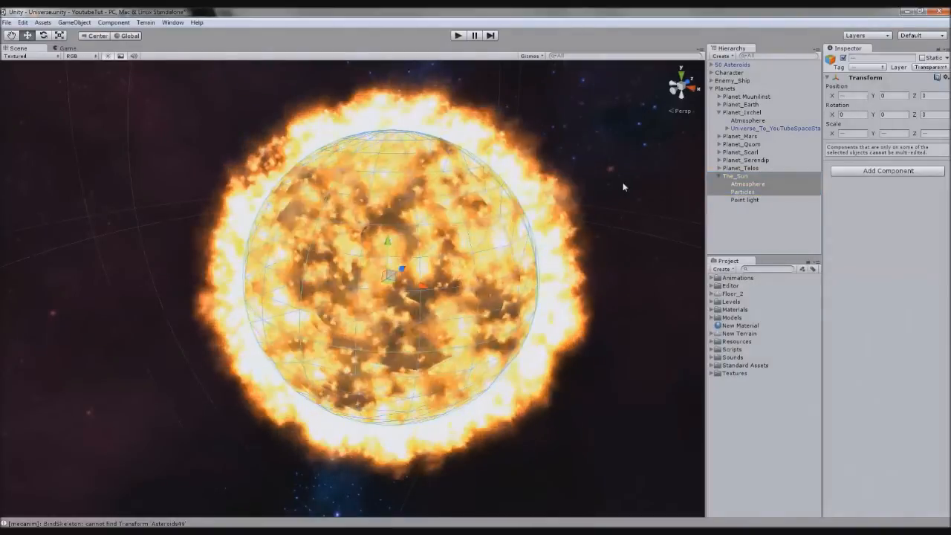
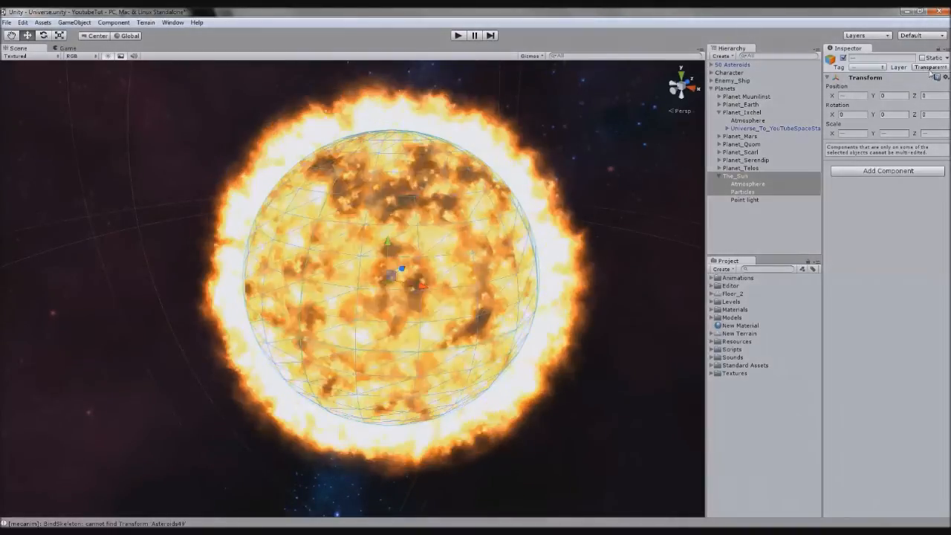
left_click(929, 67)
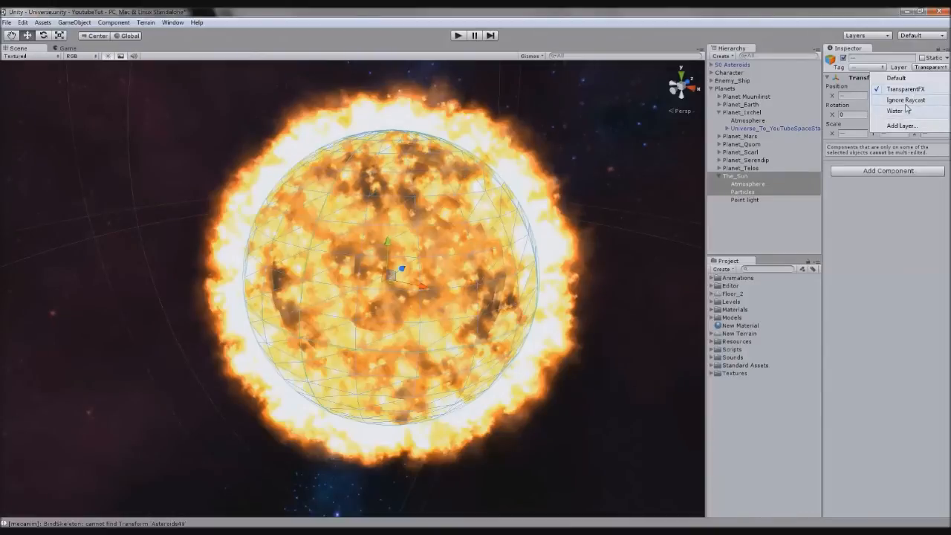
left_click(895, 268)
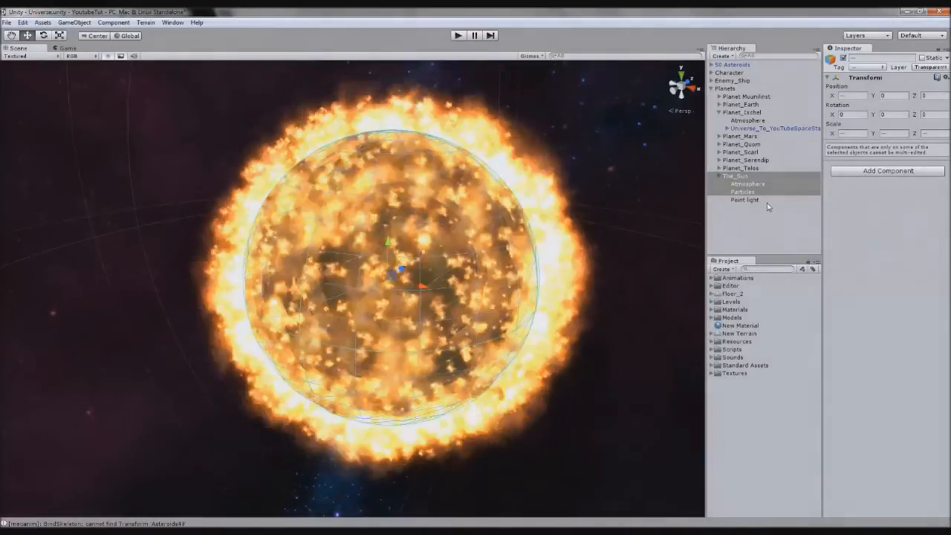
Exclude TransparentFX from the Point light's culling mask and set the light's own layer to Default
left_click(761, 202)
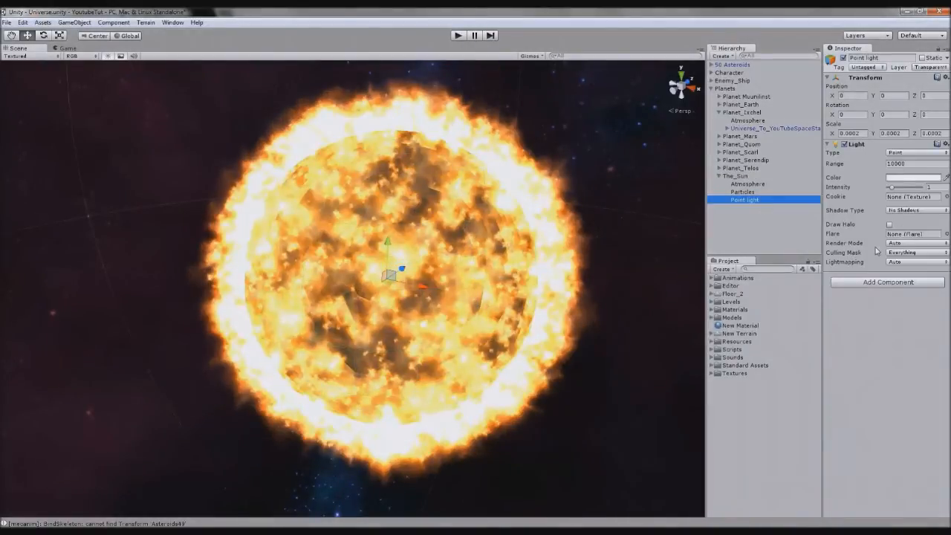
left_click(898, 252)
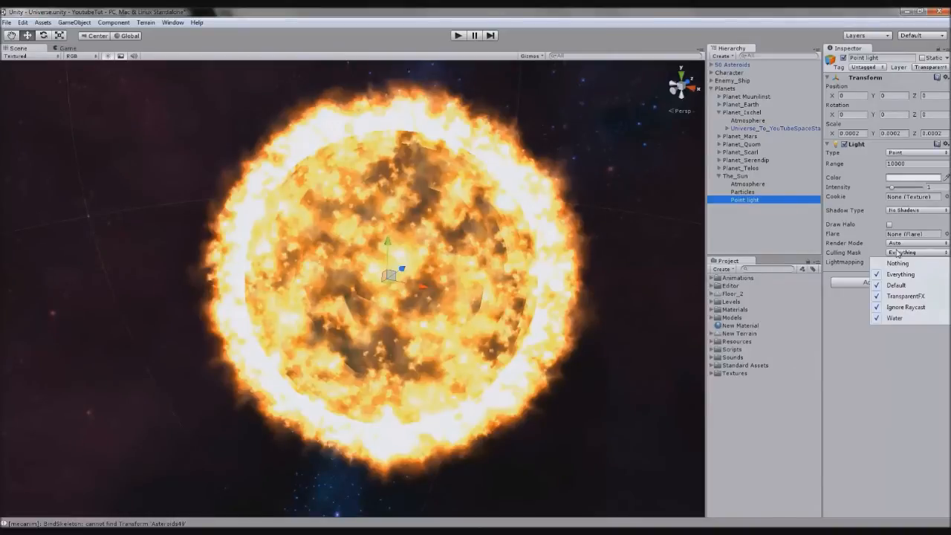
left_click(900, 298)
middle_click_drag(644, 323, 595, 320)
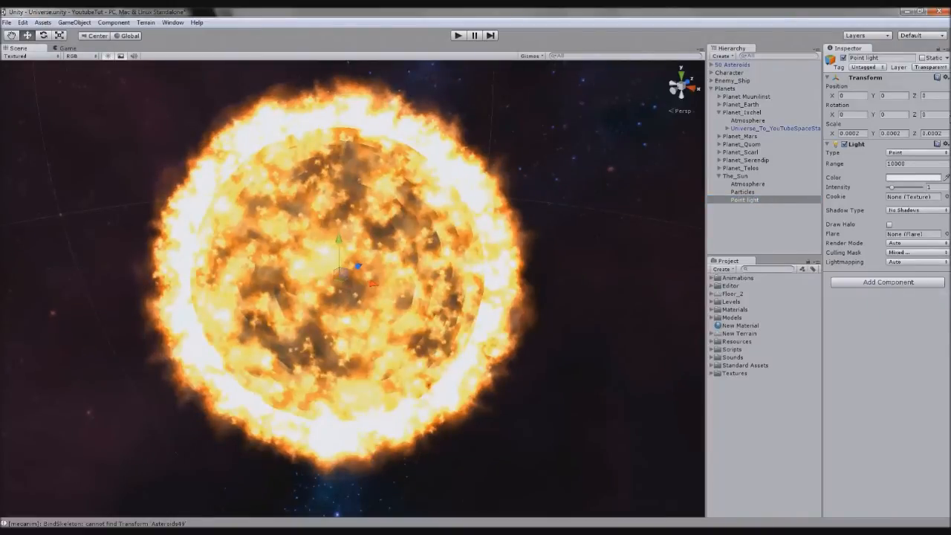
left_click(933, 69)
left_click(921, 77)
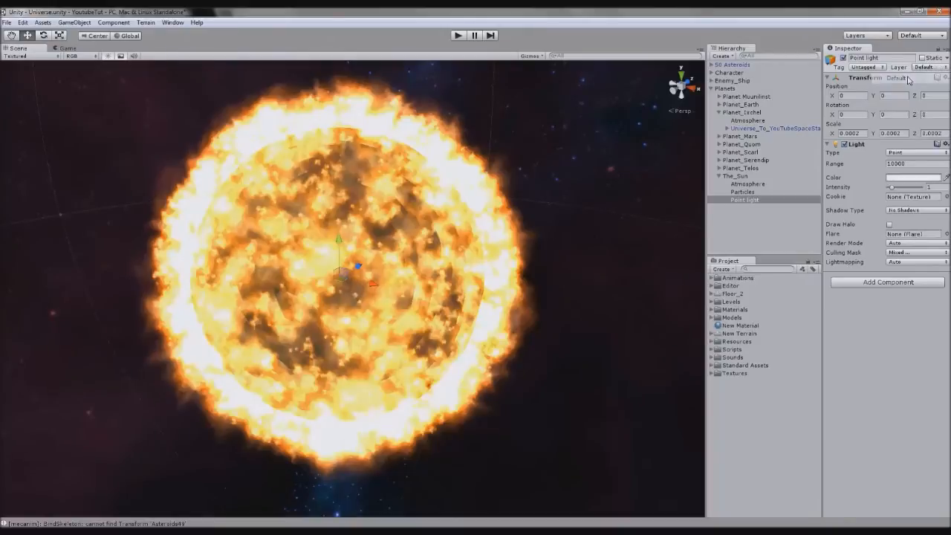
Assign the Sun flare to the Point light
left_click(749, 199)
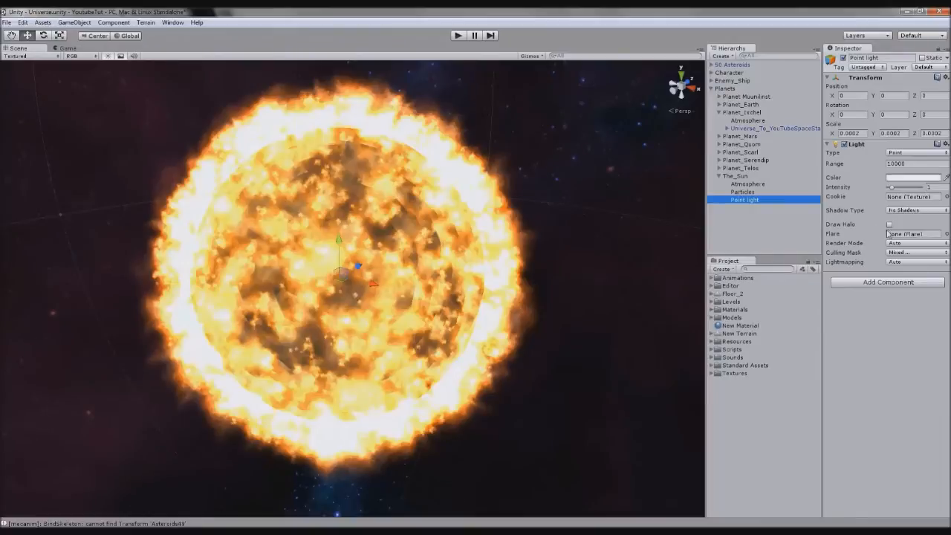
left_click(947, 234)
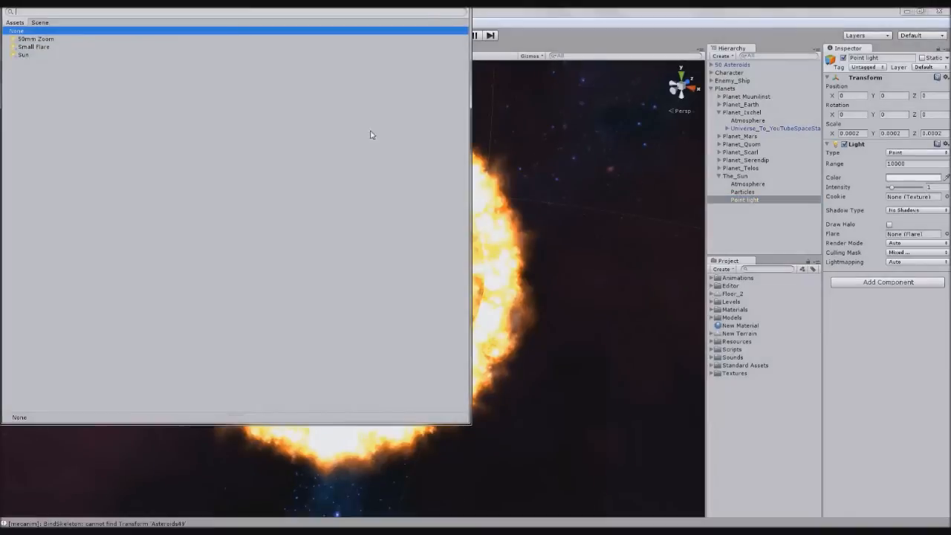
double_click(22, 56)
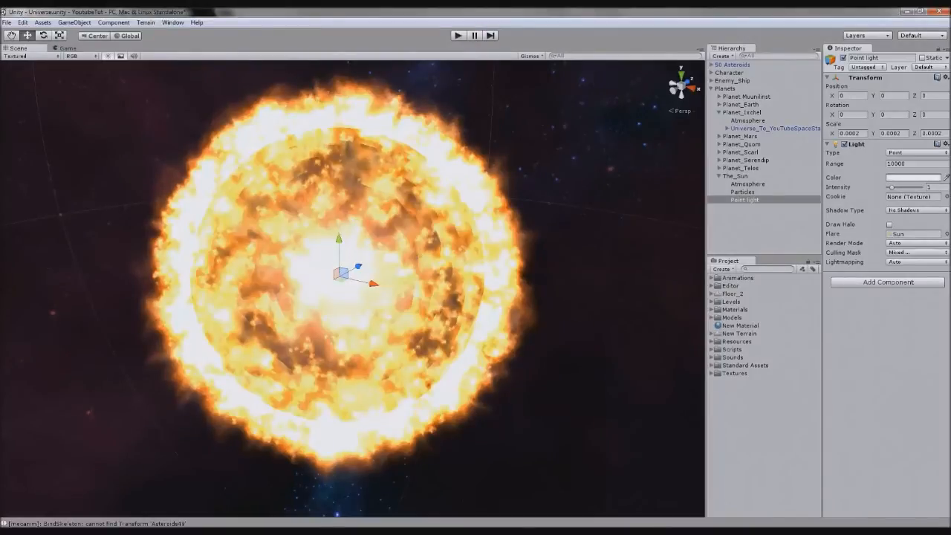
Try the 50mm Zoom flare on the Point light and inspect it from several angles and distances
left_click(946, 234)
double_click(43, 39)
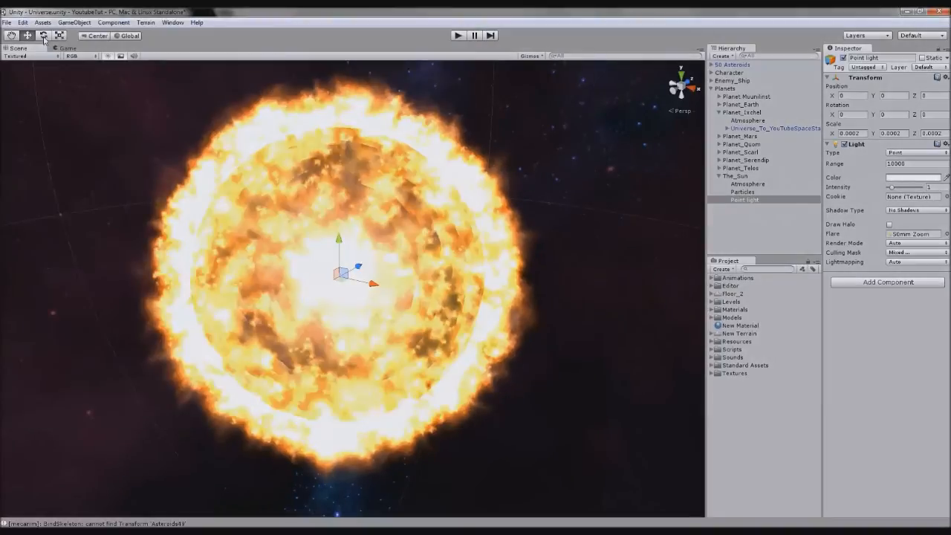
scroll(445, 320, "down", 4)
left_click_drag(413, 311, 30, 340, "alt")
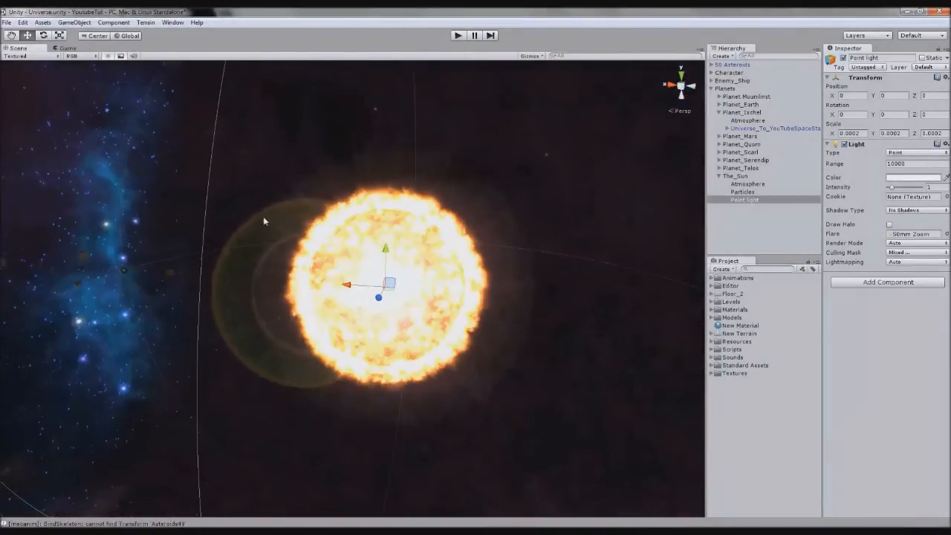
left_click_drag(292, 365, 449, 361, "alt")
scroll(449, 362, "up", 4)
left_click_drag(358, 369, 518, 387, "alt")
scroll(518, 386, "down", 5)
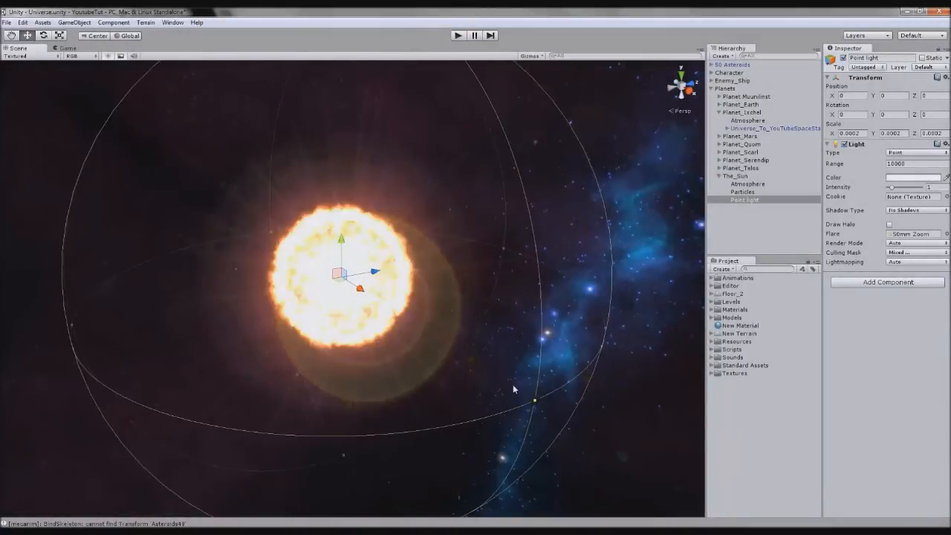
left_click_drag(513, 385, 406, 384, "alt")
scroll(406, 385, "up", 4)
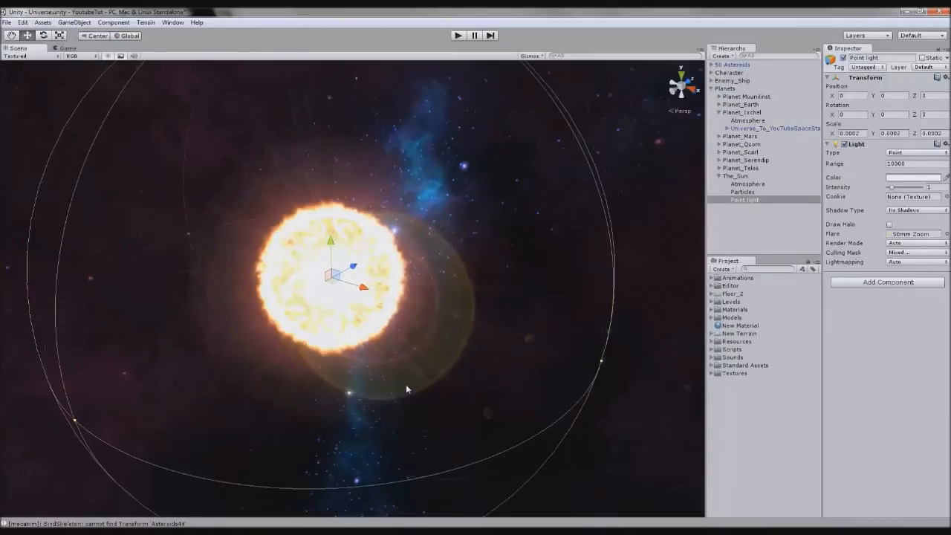
scroll(475, 266, "down", 3)
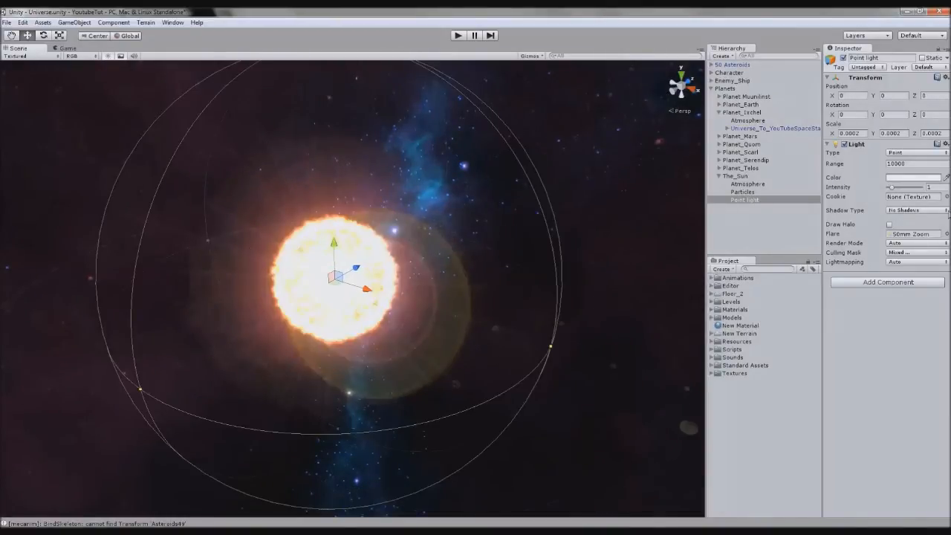
Try the Sun flare and the Small Flare on the Point light for comparison
left_click(946, 233)
double_click(23, 55)
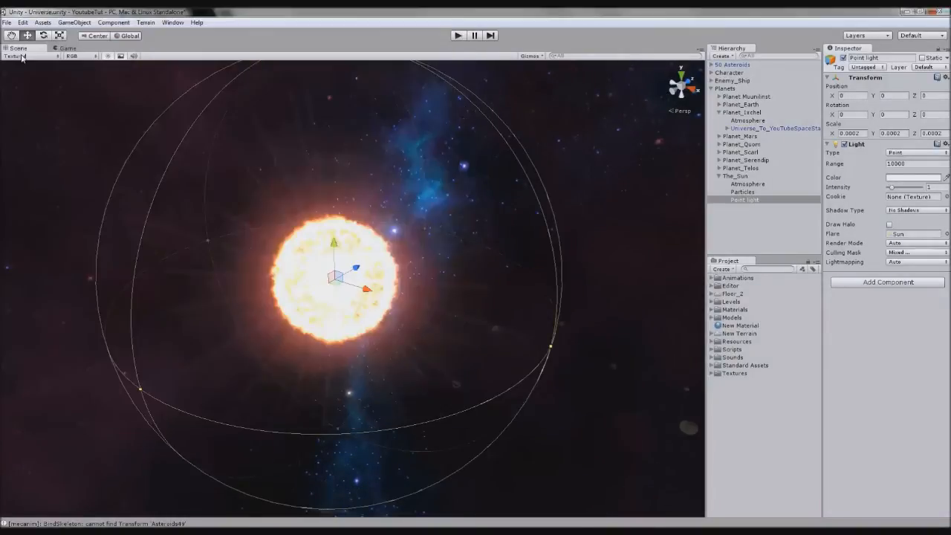
left_click_drag(507, 338, 520, 319, "alt")
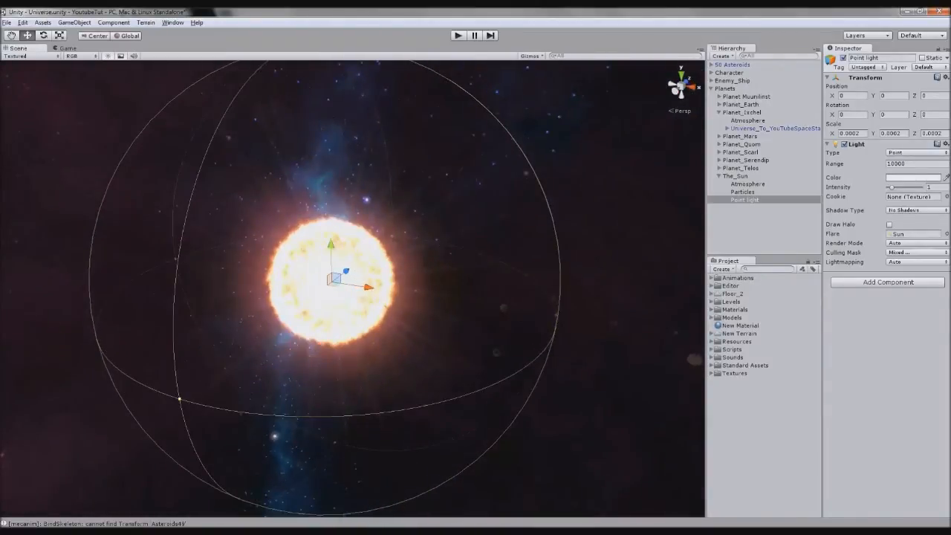
left_click(947, 233)
double_click(36, 47)
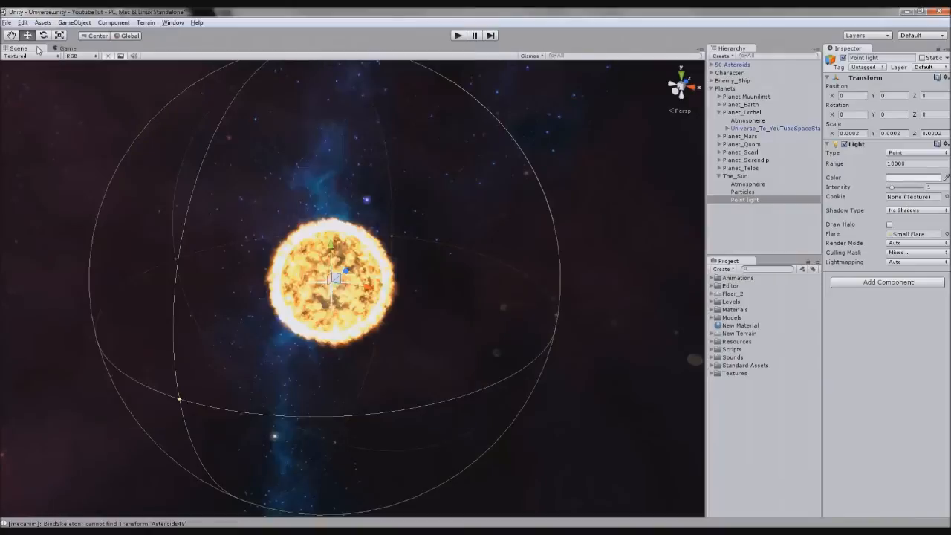
Set the Point light's flare to 50mm Zoom and enable Draw Halo
left_click(947, 233)
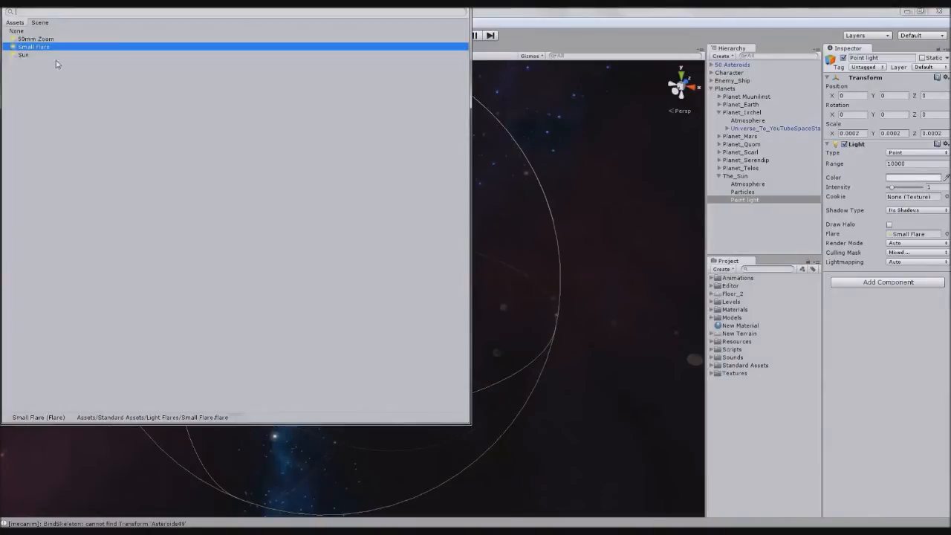
double_click(45, 39)
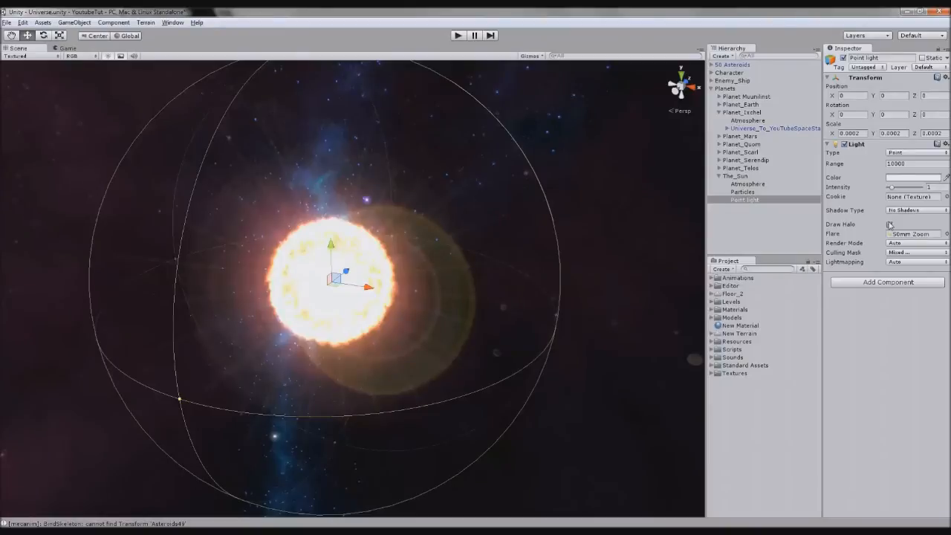
Change the Point light's color to a saturated yellow with RGB values 255, 251, 0
left_click(901, 178)
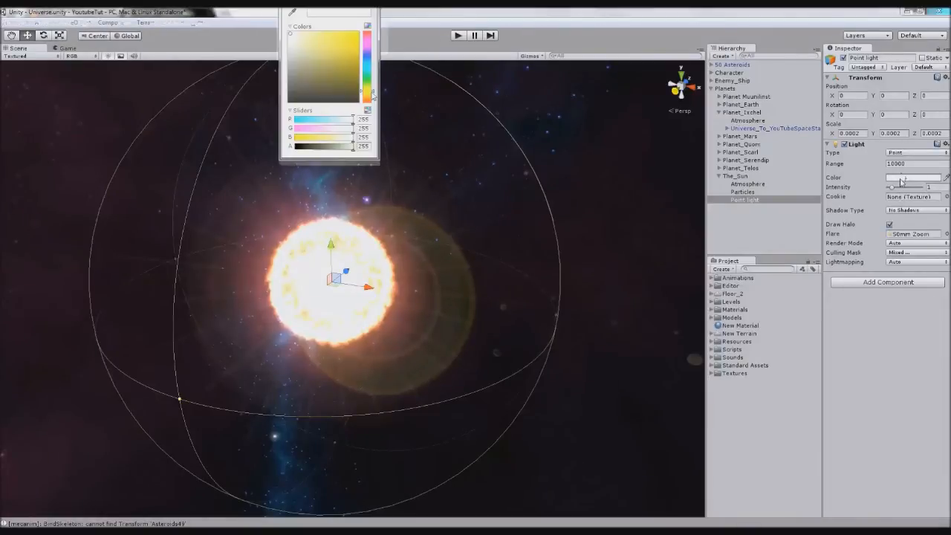
left_click_drag(345, 94, 377, 26)
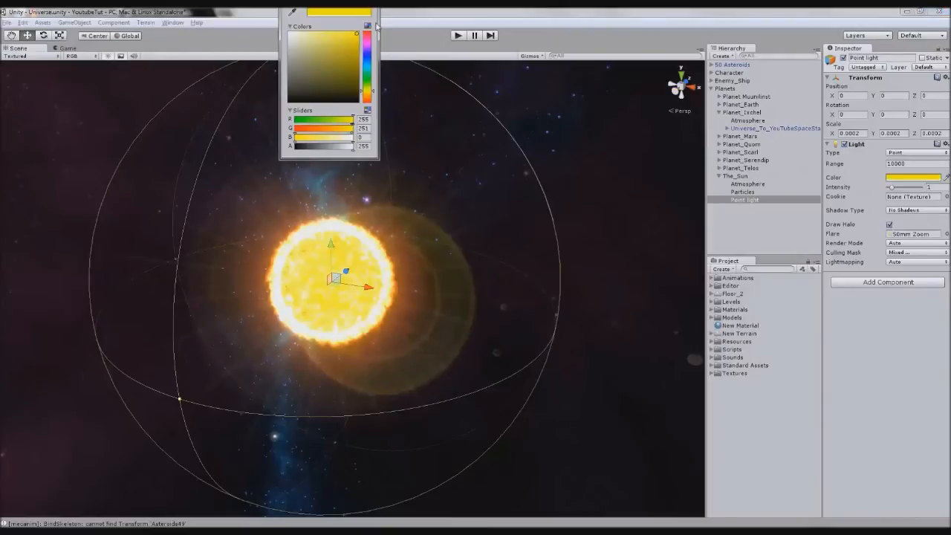
left_click(619, 122)
Examine the sun's yellow glow and lens flare from different distances and angles in the scene
scroll(609, 141, "up", 3)
left_click(598, 157)
scroll(555, 207, "up", 4)
scroll(554, 207, "down", 5)
scroll(547, 214, "down", 4)
middle_click_drag(593, 223, 495, 232)
scroll(484, 238, "up", 4)
scroll(485, 239, "down", 2)
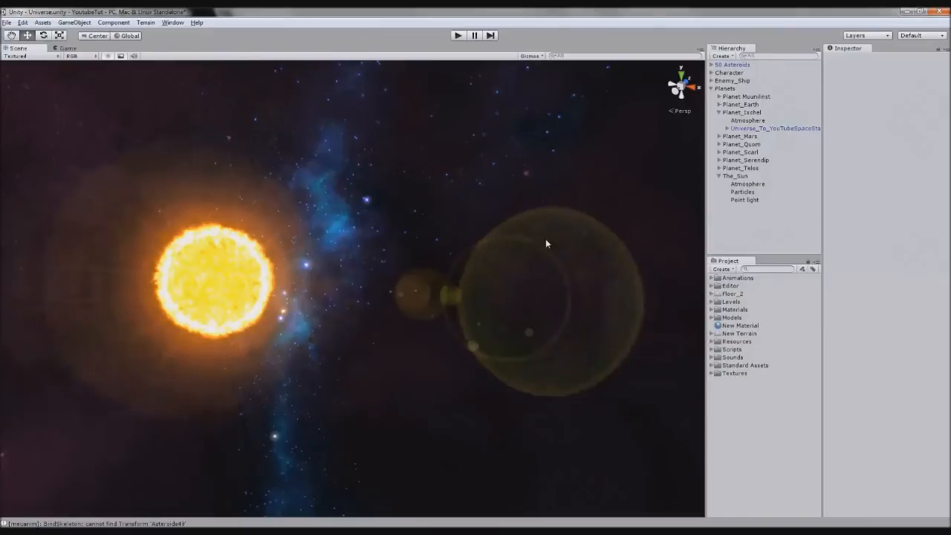
left_click_drag(554, 260, 584, 279, "alt")
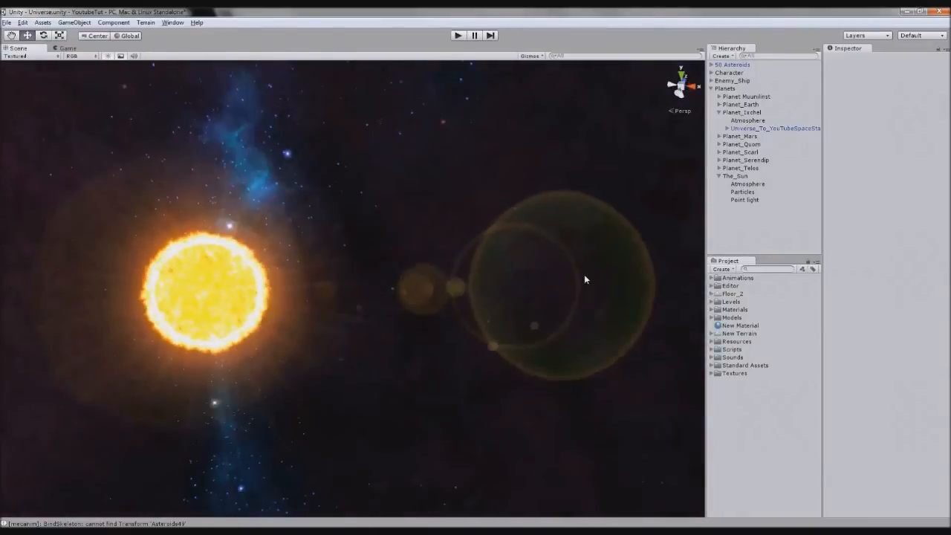
Turn off the scene lighting preview in the Scene view
left_click(108, 56)
left_click(108, 57)
left_click(108, 57)
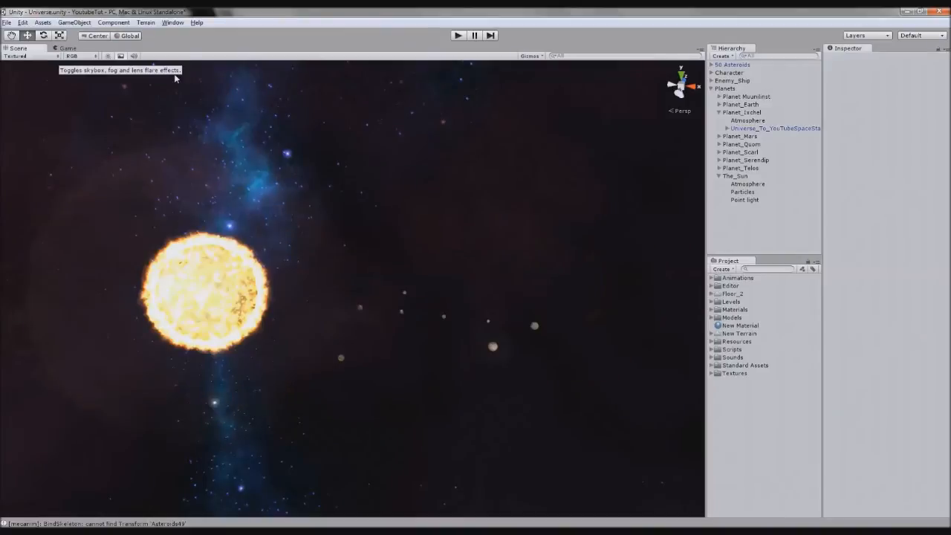
middle_click_drag(241, 130, 329, 126)
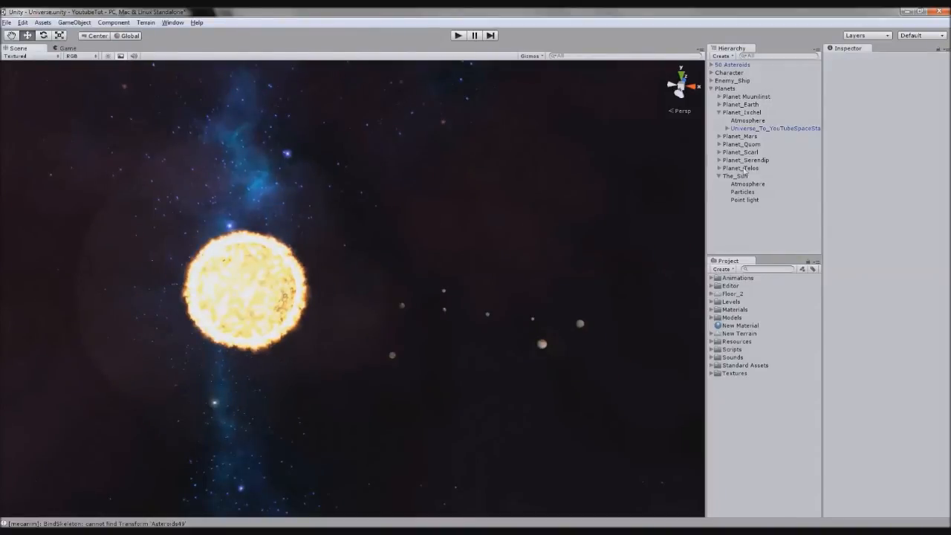
Rotate the Character about its Y axis to about -91 degrees so its camera faces the sun
left_click(731, 73)
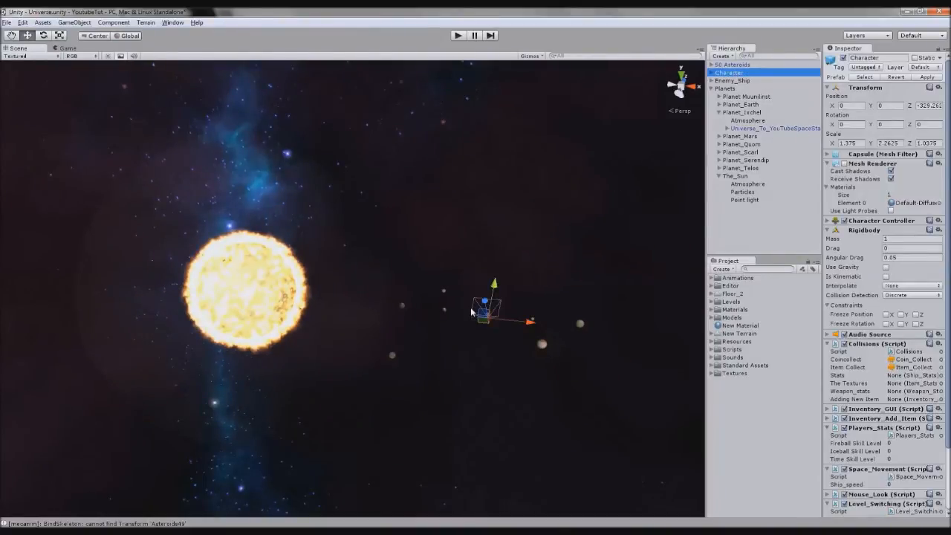
left_click(44, 36)
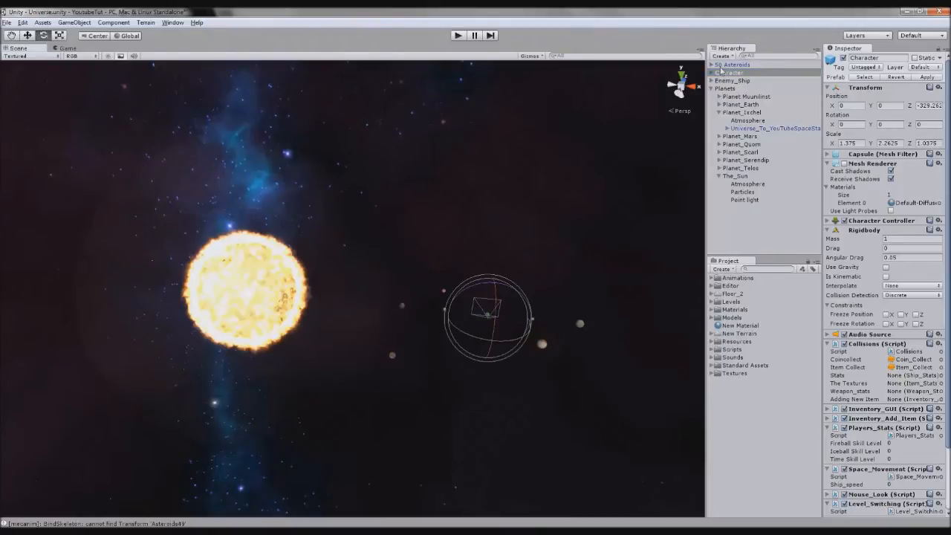
left_click(682, 71)
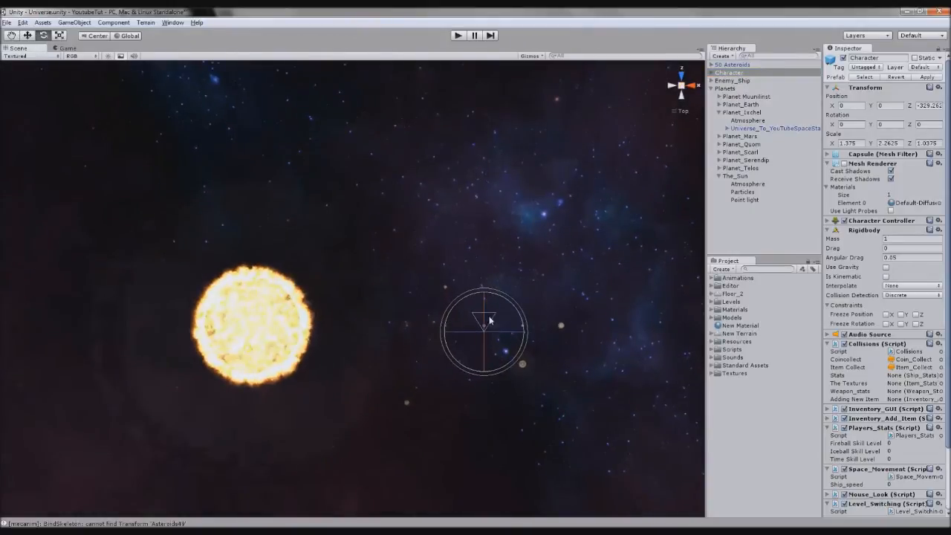
left_click_drag(516, 314, 456, 360)
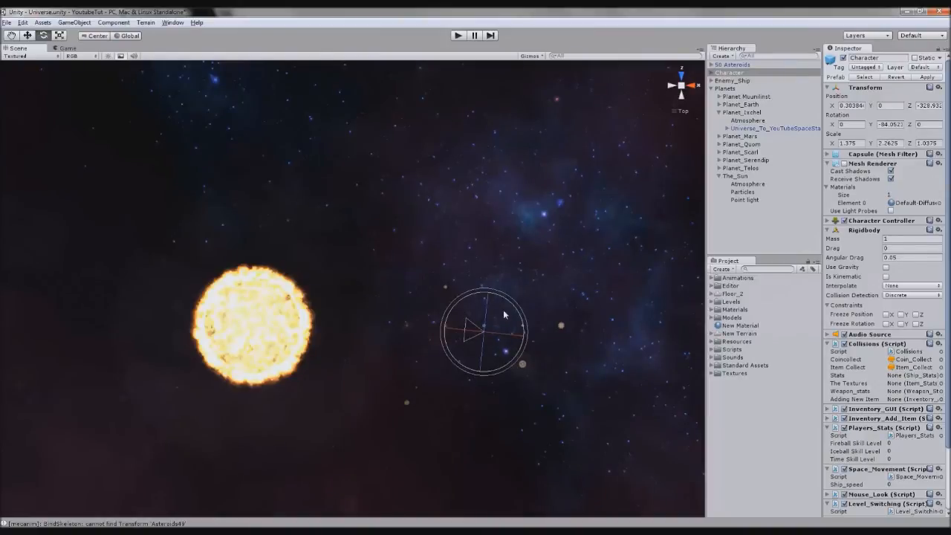
left_click_drag(513, 306, 509, 299)
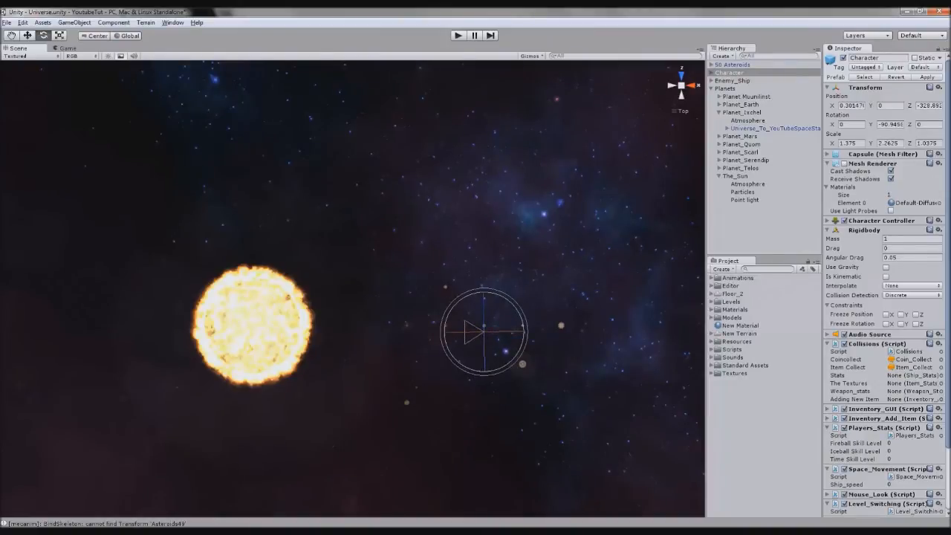
Try moving the Character close to the sun and undo the move
left_click(27, 37)
left_click_drag(477, 326, 394, 321)
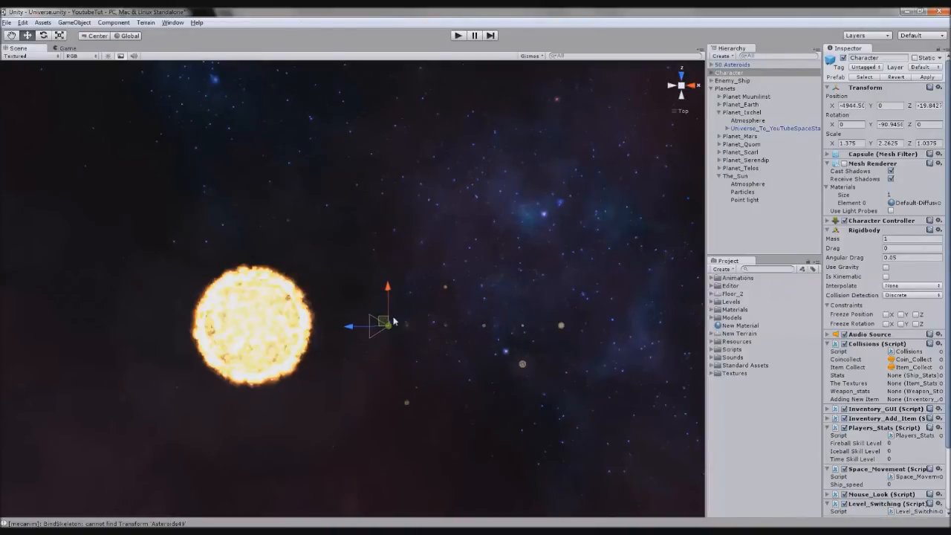
left_click(744, 200)
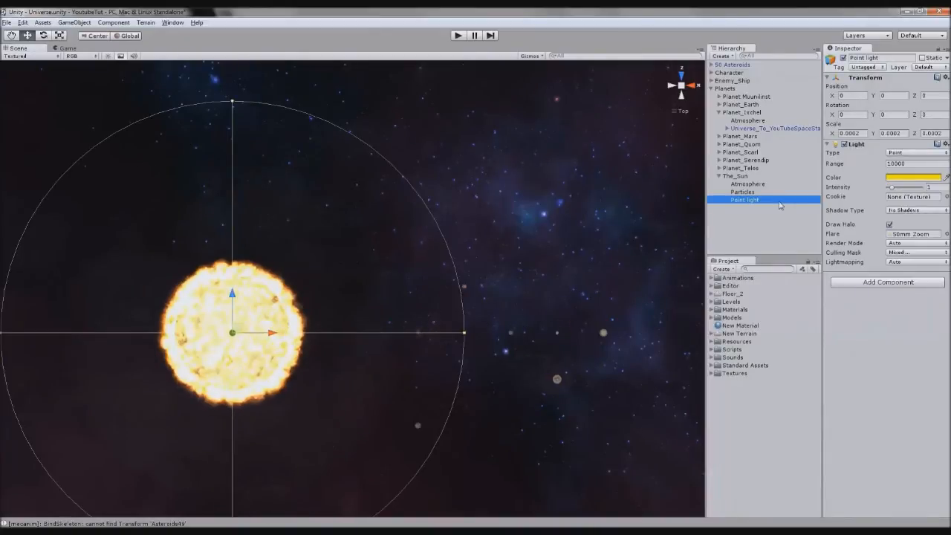
key("ctrl+z")
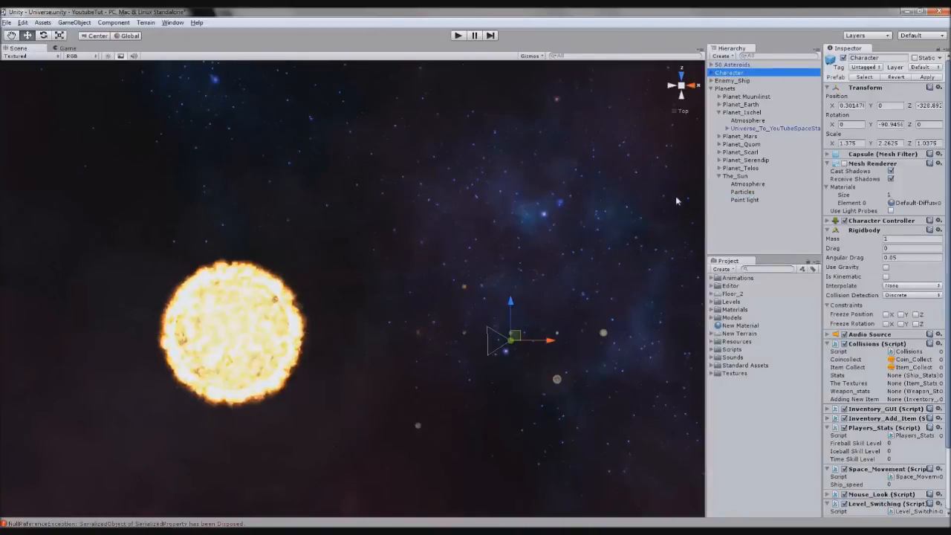
Review the Point light's range and the camera settings of the Character's Main Camera (FPS)
left_click(749, 201)
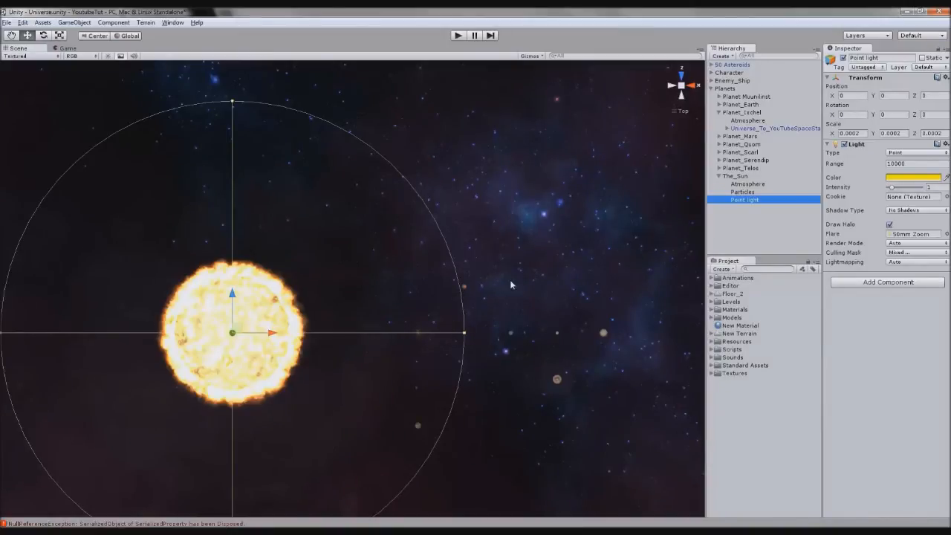
left_click(733, 72)
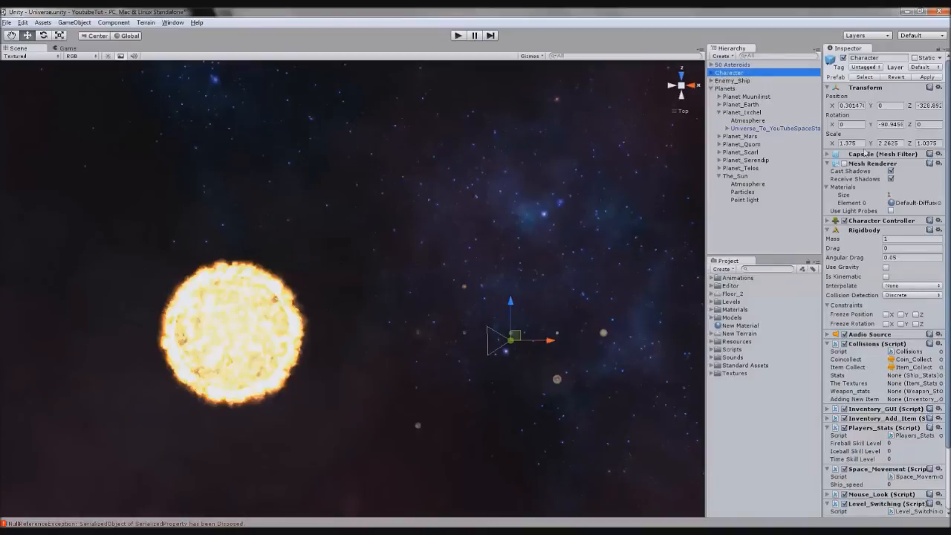
left_click(712, 75)
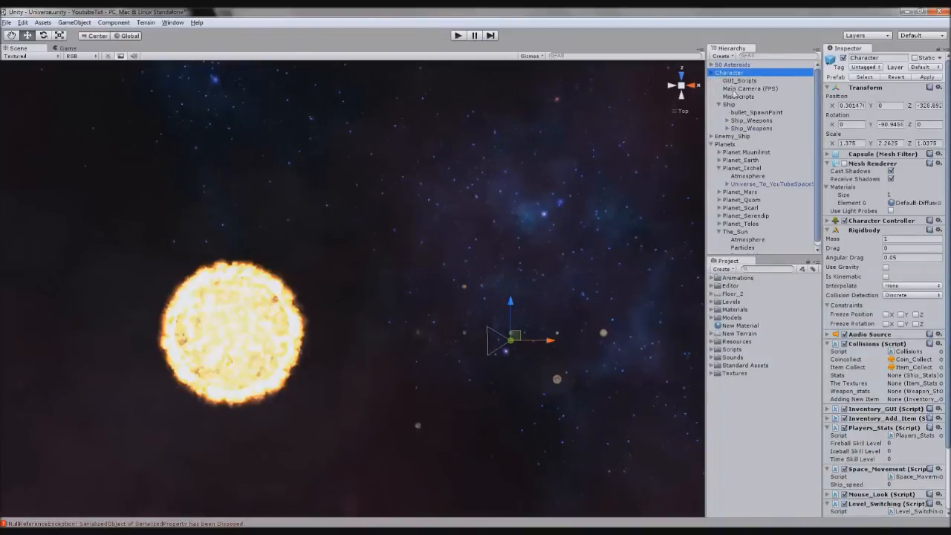
left_click(719, 105)
left_click(749, 88)
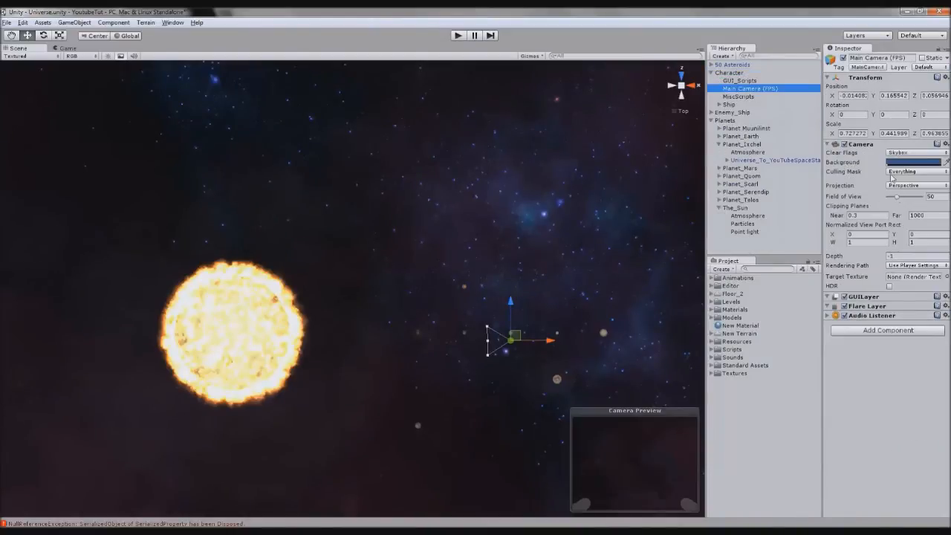
Try a far clipping plane of 3000 on the Main Camera (FPS) and restore it to 1000
left_click_drag(902, 201, 904, 201)
left_click(898, 215)
left_click_drag(363, 226, 92, 242)
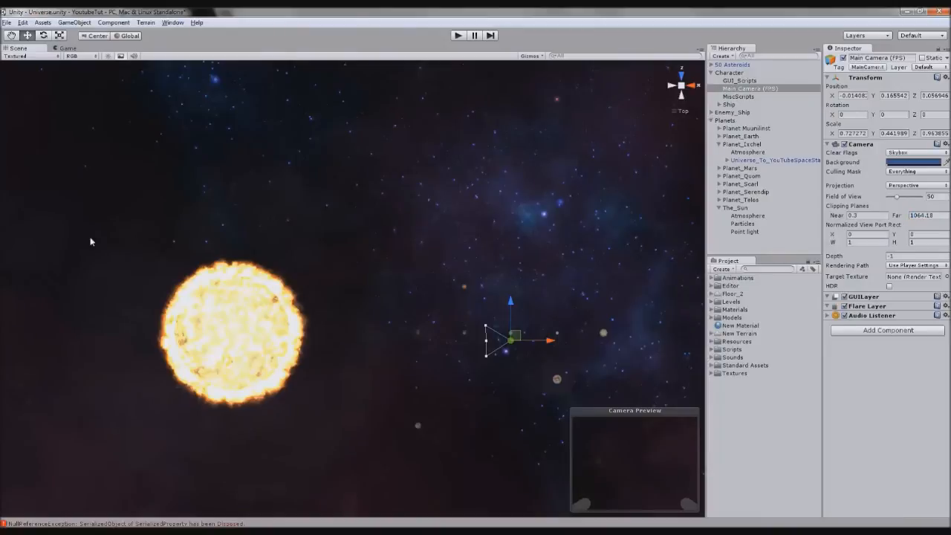
left_click(916, 215)
type("300")
type("0")
key("BackSpace")
key("BackSpace")
key("BackSpace")
key("BackSpace")
type("1000")
Clear the console messages and close the console window
left_click(52, 524)
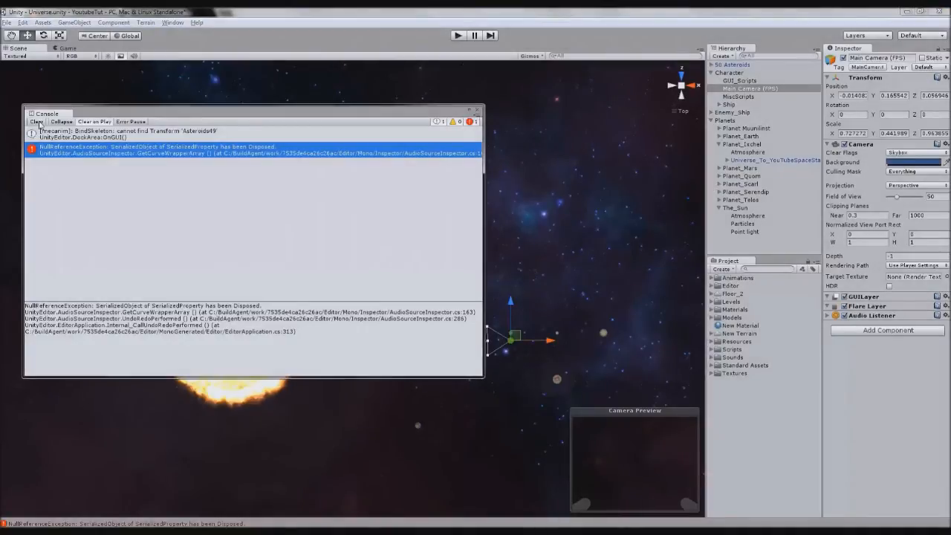
left_click(37, 122)
left_click(477, 110)
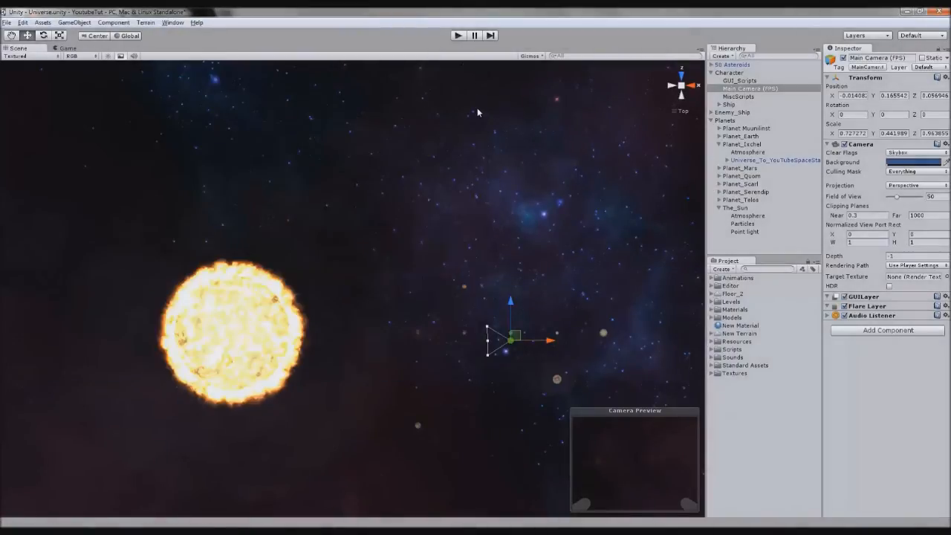
Select MiscScripts under the Character to show its Ship_Stats and start play mode
scroll(627, 168, "up", 1)
middle_click_drag(616, 208, 574, 182)
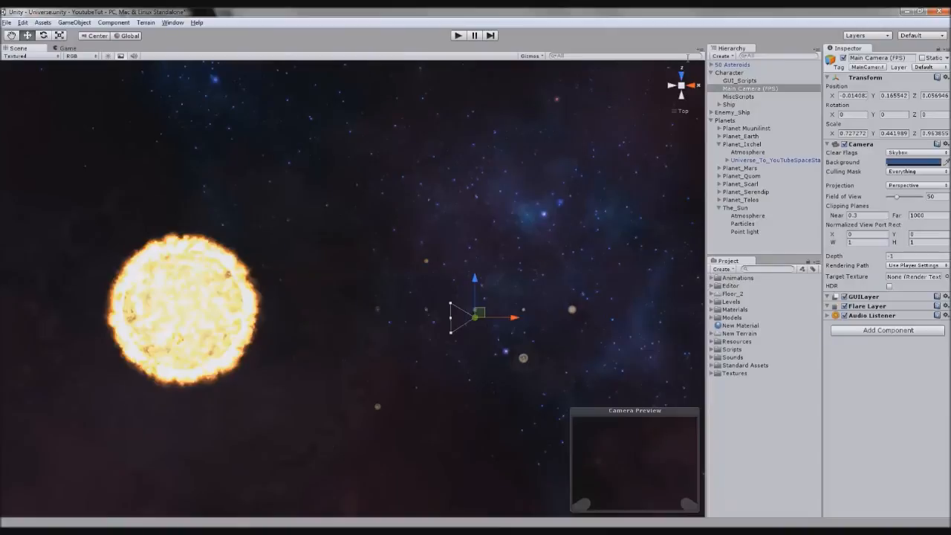
left_click_drag(683, 93, 602, 246, "alt")
middle_click_drag(603, 247, 558, 267)
left_click(739, 73)
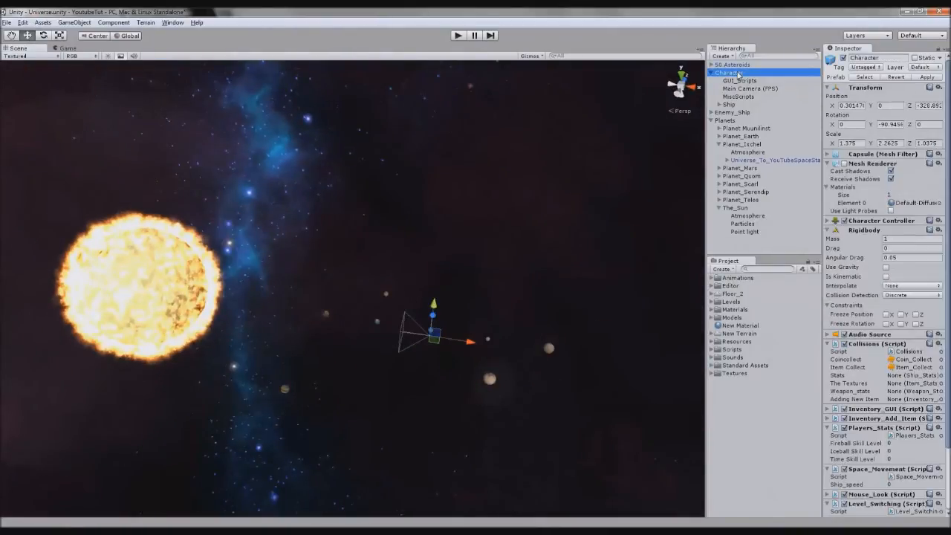
left_click(739, 97)
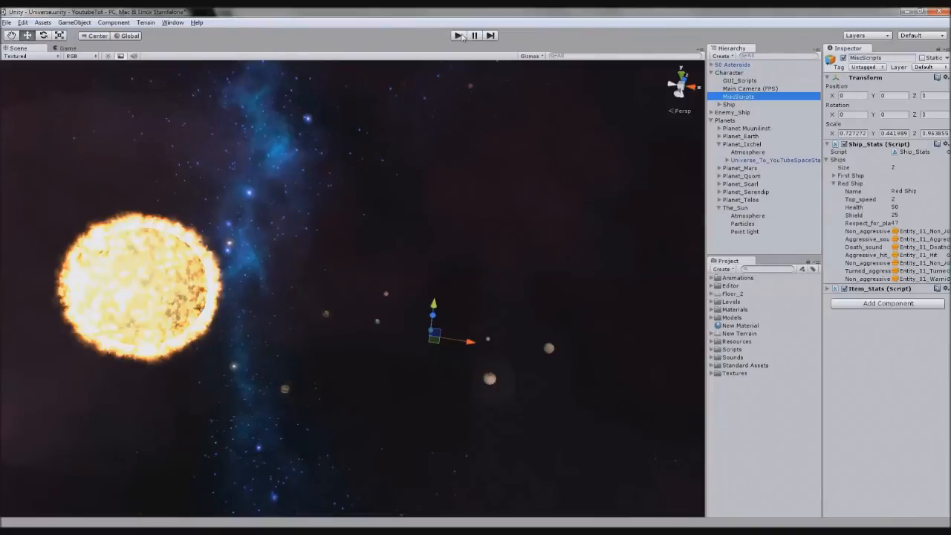
left_click(460, 36)
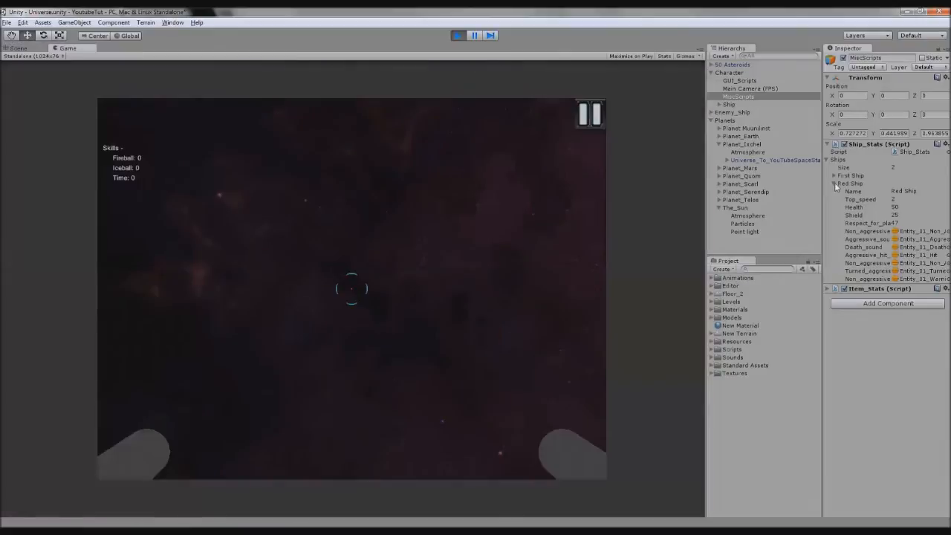
Set First Ship's Top_speed to 300 in Ship_Stats and fly the ship in the game
left_click(834, 182)
left_click(833, 175)
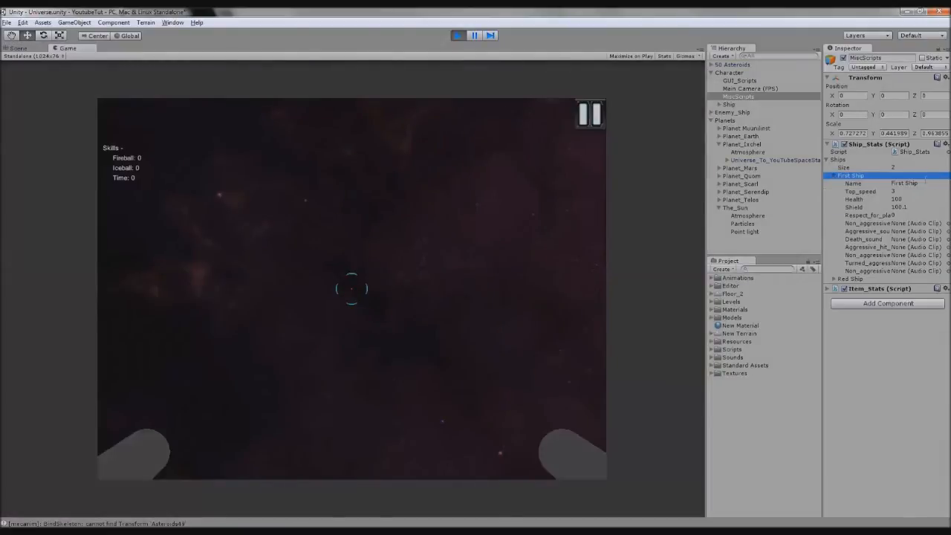
left_click(861, 191)
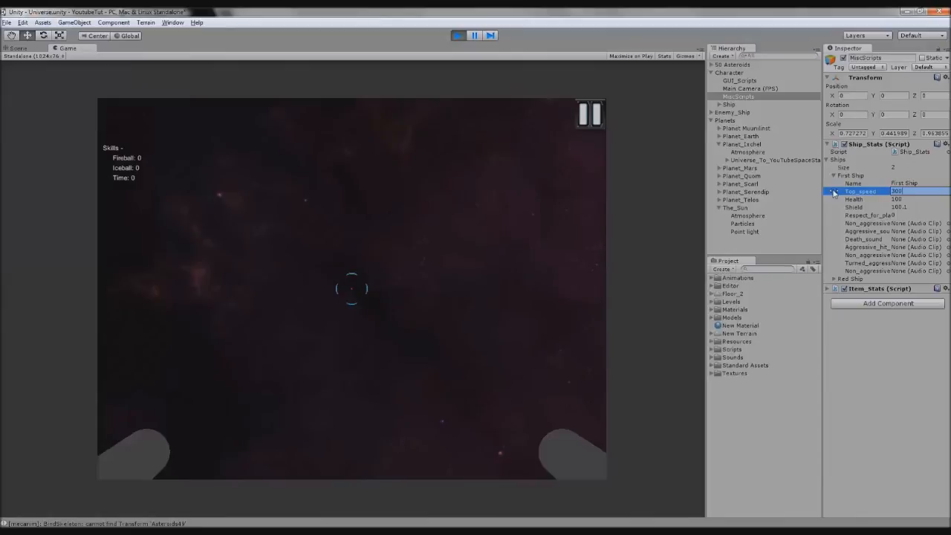
key("Return")
left_click(374, 306)
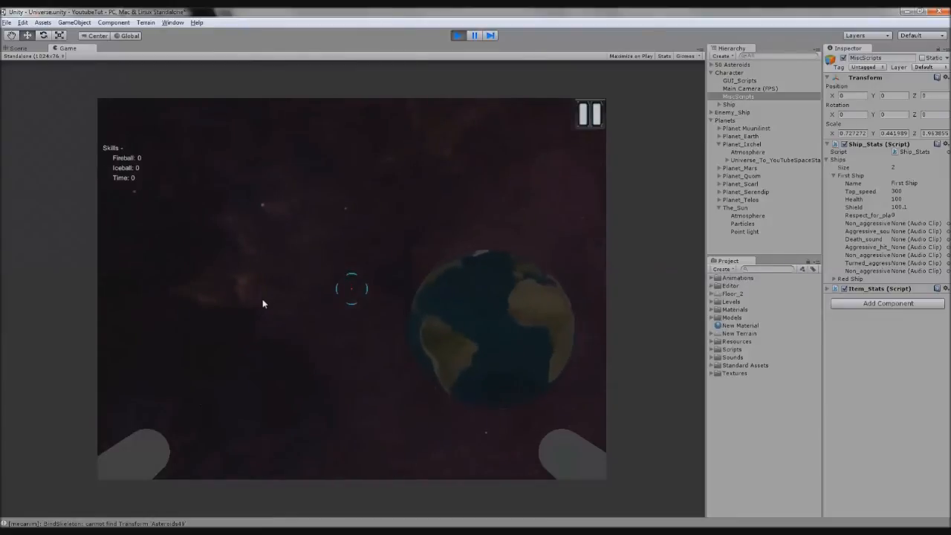
Set First Ship's Top_speed to 600 in Ship_Stats
left_click_drag(903, 192, 870, 193)
type("600")
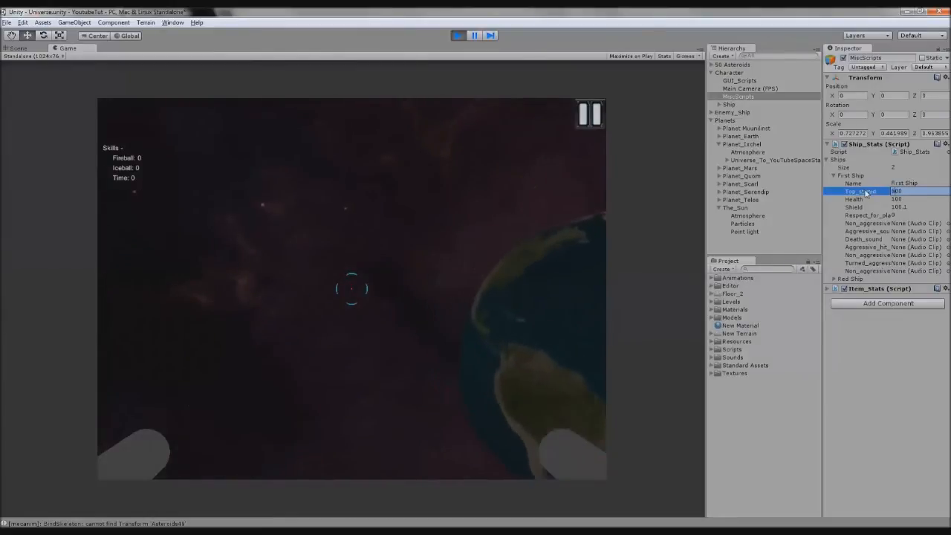
key("Return")
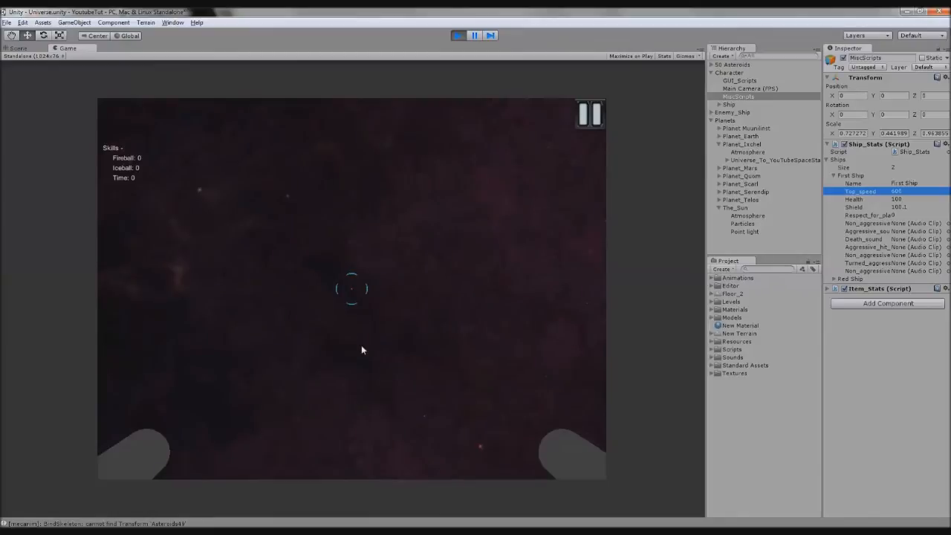
Fly the ship to the sun, checking its position in the scene and the sun's look in the game, and stop play mode
left_click(19, 49)
scroll(382, 293, "up", 4)
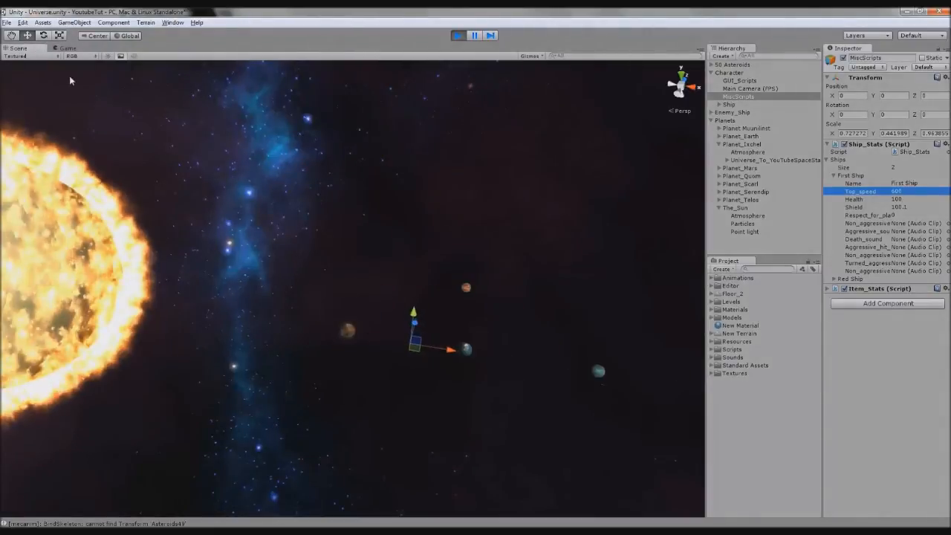
middle_click_drag(423, 311, 462, 262)
left_click(68, 48)
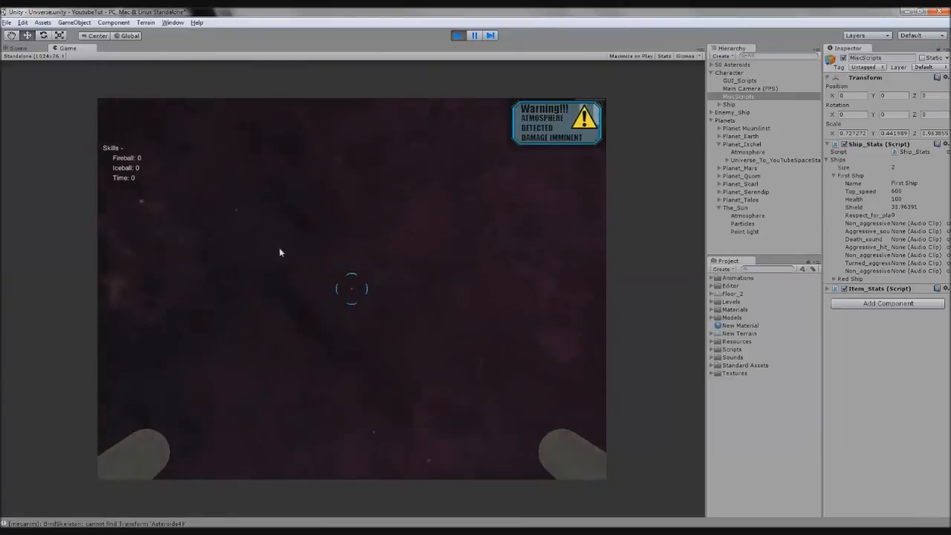
key("ctrl+1")
left_click_drag(326, 234, 401, 257)
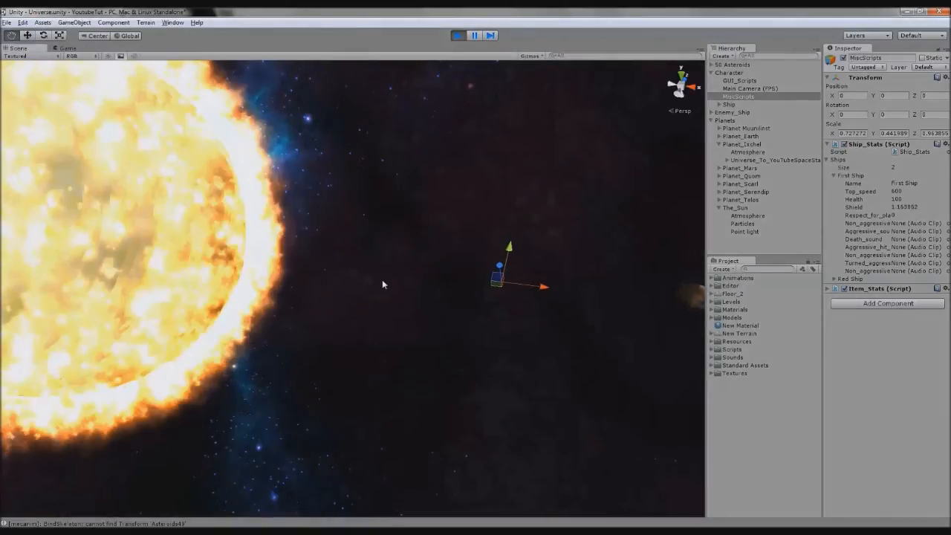
key("ctrl+2")
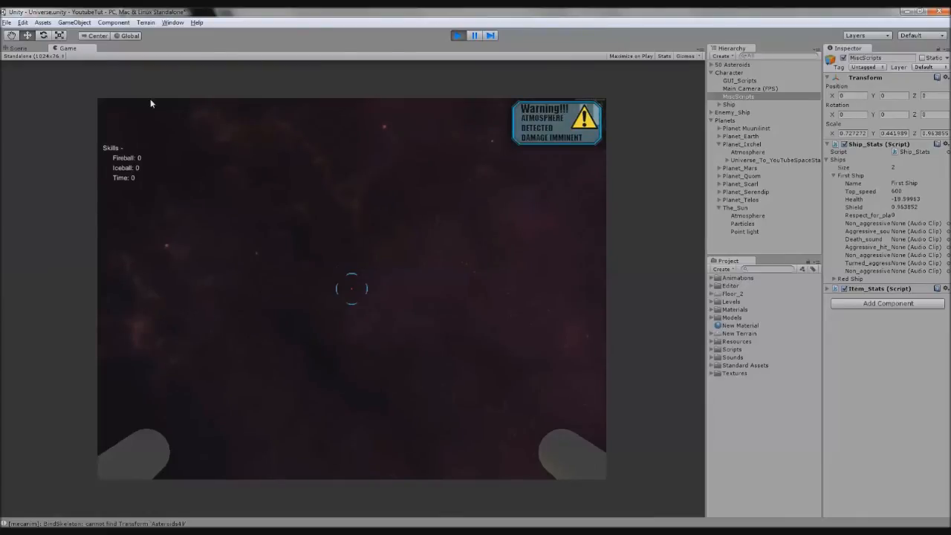
left_click(17, 48)
left_click_drag(353, 220, 487, 285)
left_click(67, 47)
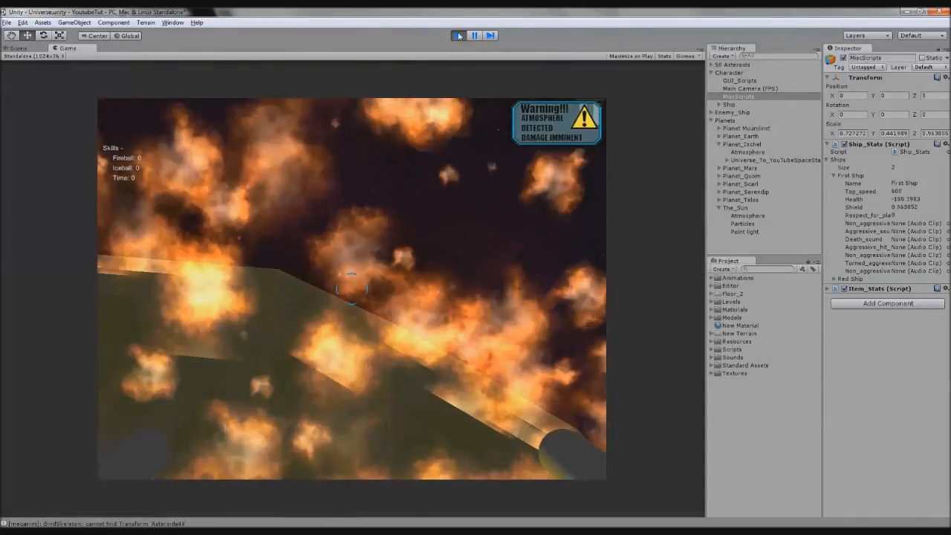
left_click(458, 35)
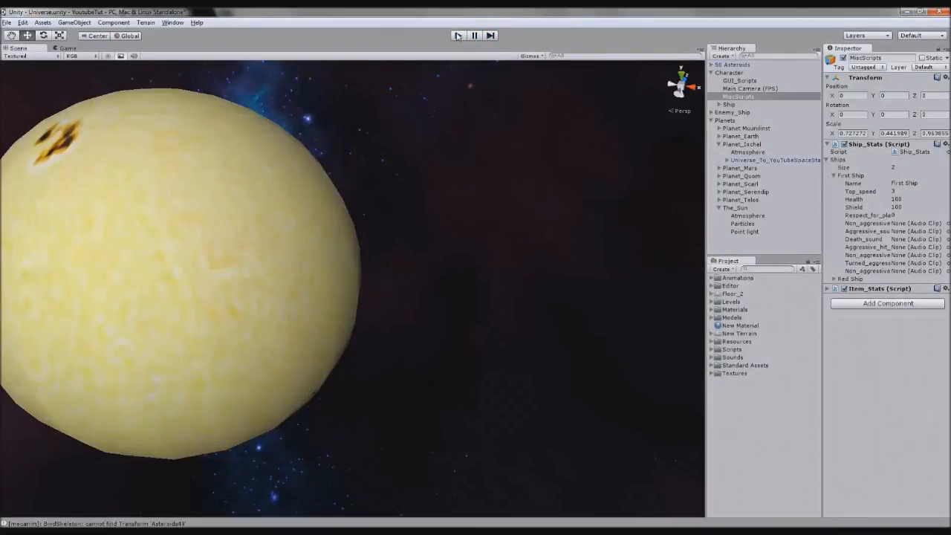
Try to move the Character along the X axis to about -8592, beside the sun
middle_click_drag(458, 227, 493, 203)
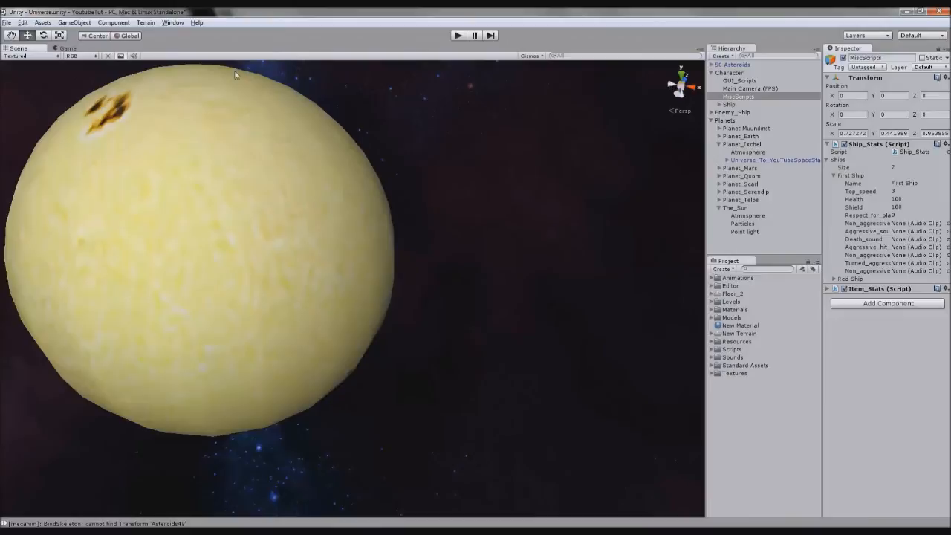
left_click(681, 74)
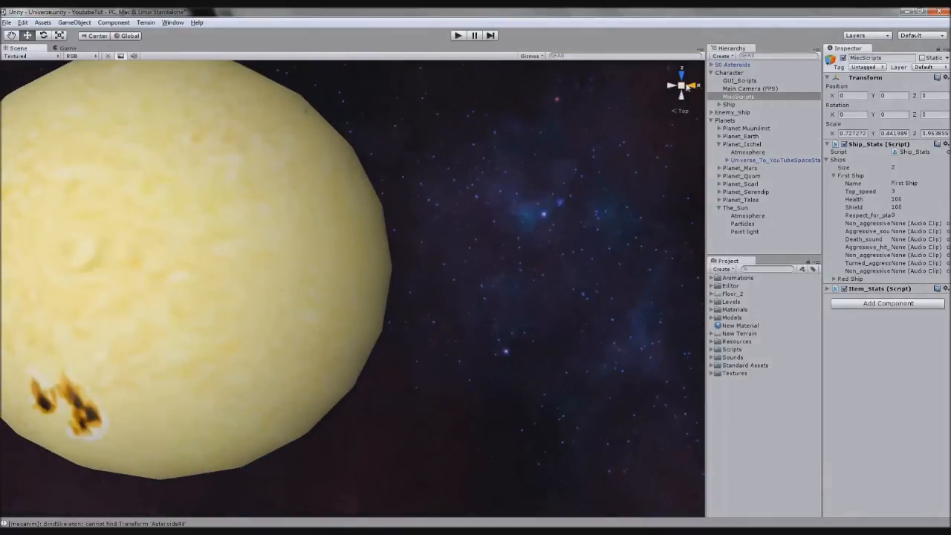
left_click(682, 86)
left_click(729, 73)
scroll(414, 272, "down", 8)
middle_click_drag(552, 280, 436, 303)
left_click_drag(649, 316, 326, 318)
Check the Character's position relative to the sun from the right and back views
left_click(691, 88)
scroll(318, 259, "up", 5)
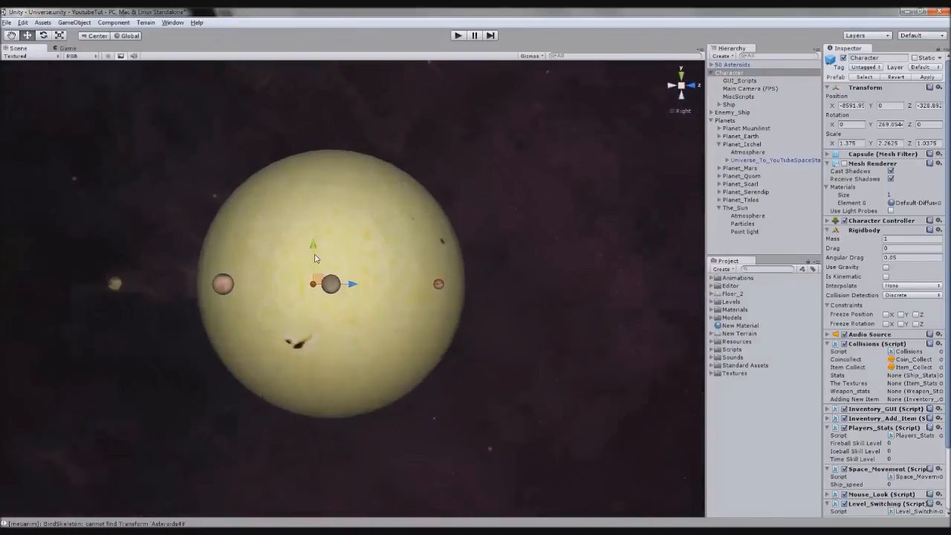
middle_click_drag(318, 259, 384, 308)
scroll(379, 326, "up", 5)
left_click(654, 99)
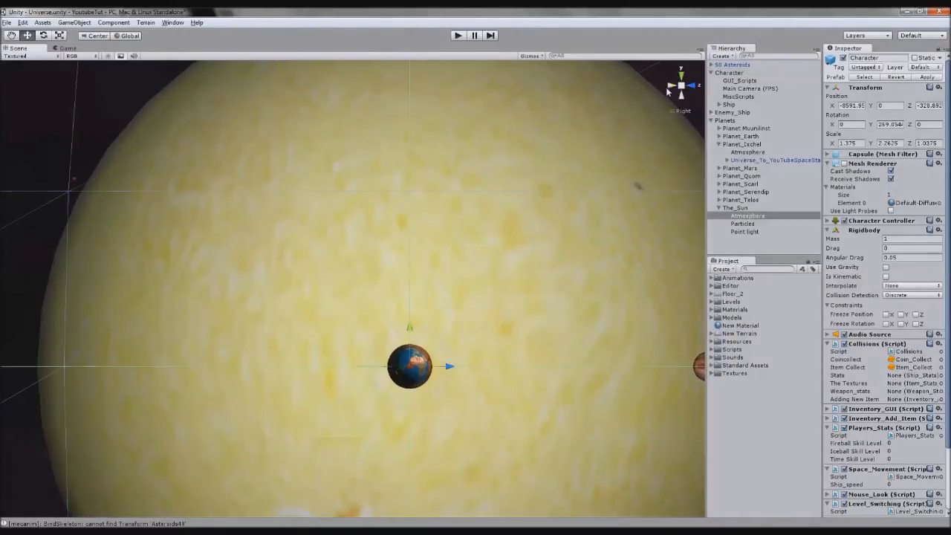
key("f")
left_click(670, 87)
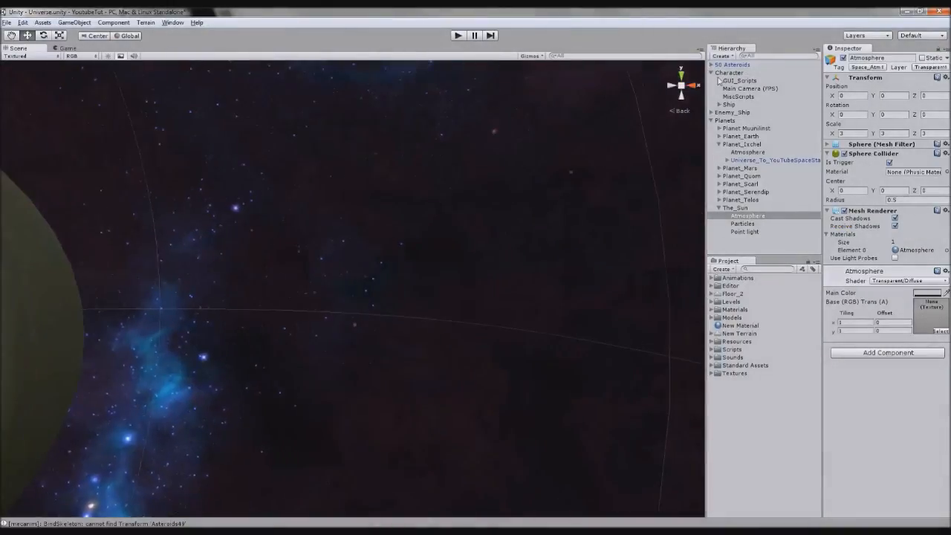
left_click(729, 72)
key("f")
middle_click_drag(471, 246, 552, 202)
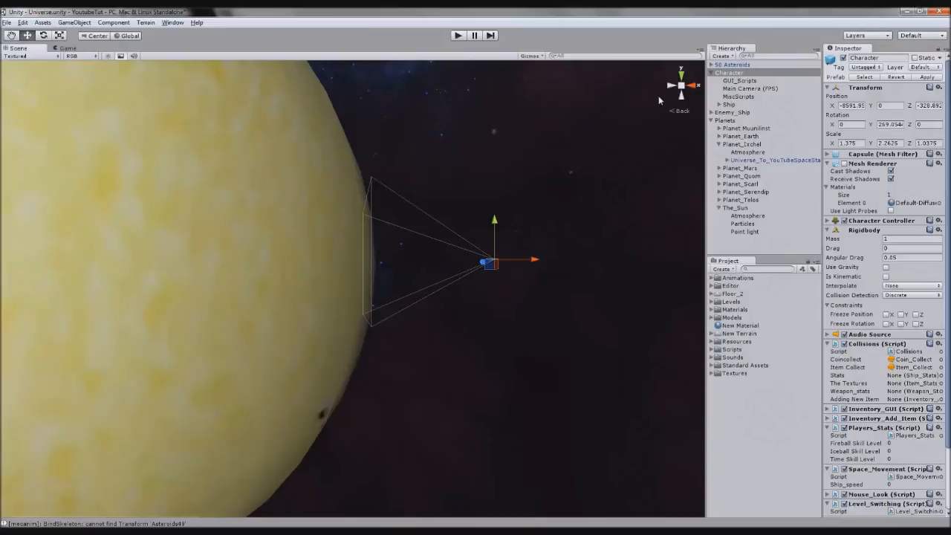
left_click(682, 87)
Undo the Character's moves along the X axis toward the sun
mouse_move(528, 263)
left_mouse_down()
mouse_move(546, 262)
mouse_move(527, 260)
mouse_move(538, 257)
left_mouse_up()
left_click(534, 257)
key("ctrl+z")
key("ctrl+z")
Select the sun's Point light to inspect its light settings and its reach over the planets, and clear the selection
middle_click_drag(554, 264, 474, 239)
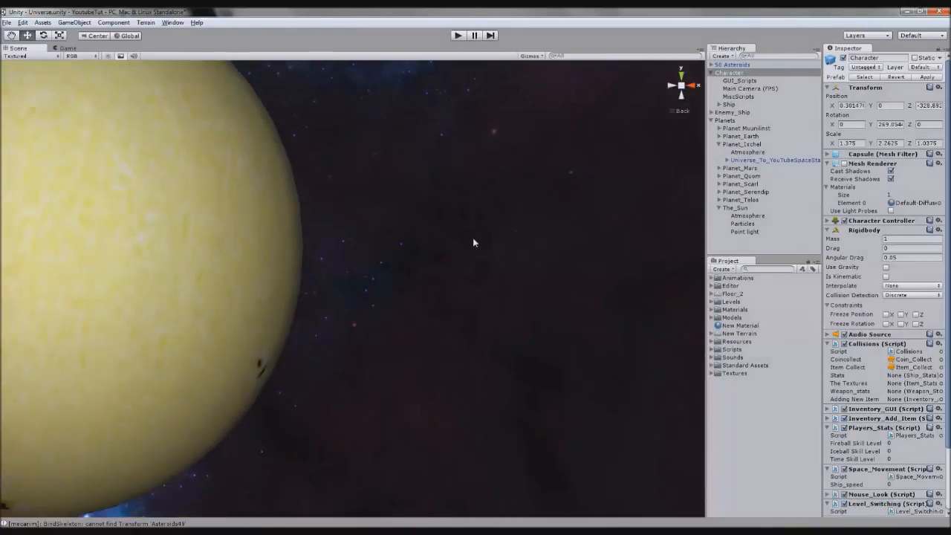
scroll(474, 238, "down", 5)
left_click(682, 84)
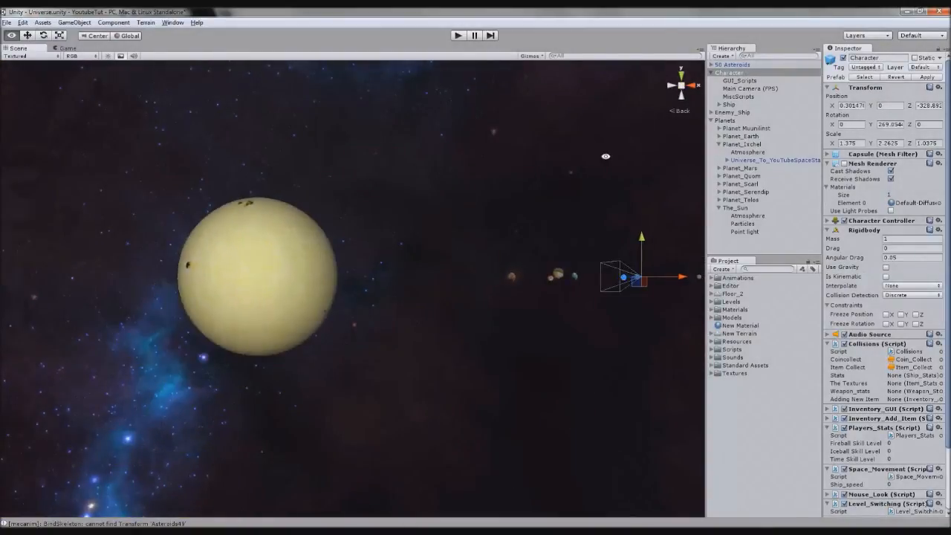
left_click_drag(604, 155, 510, 242, "alt")
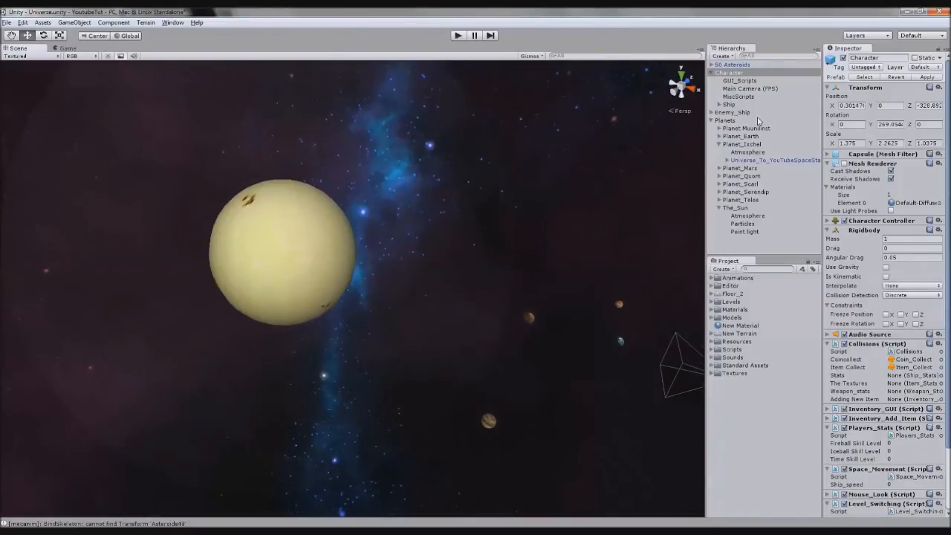
left_click(742, 222)
left_click(752, 231)
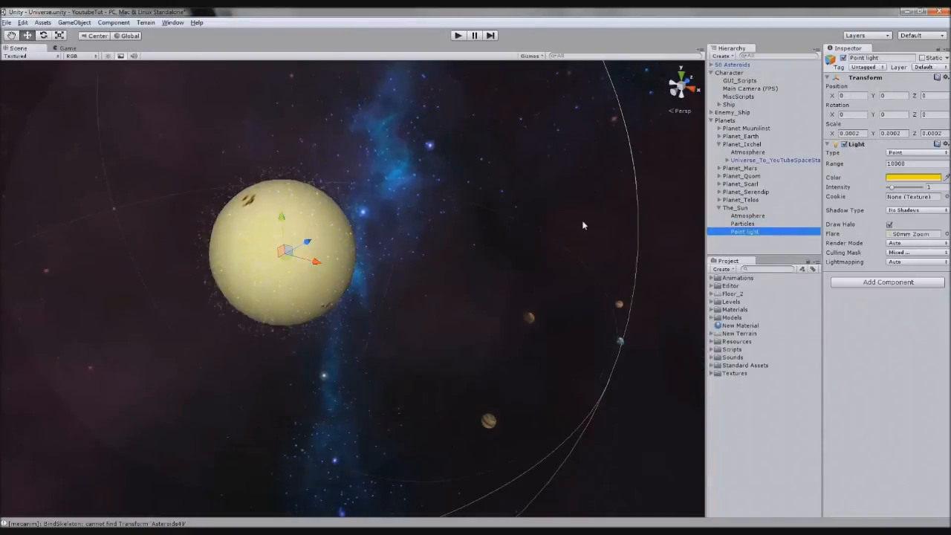
scroll(591, 216, "down", 3)
scroll(590, 211, "up", 2)
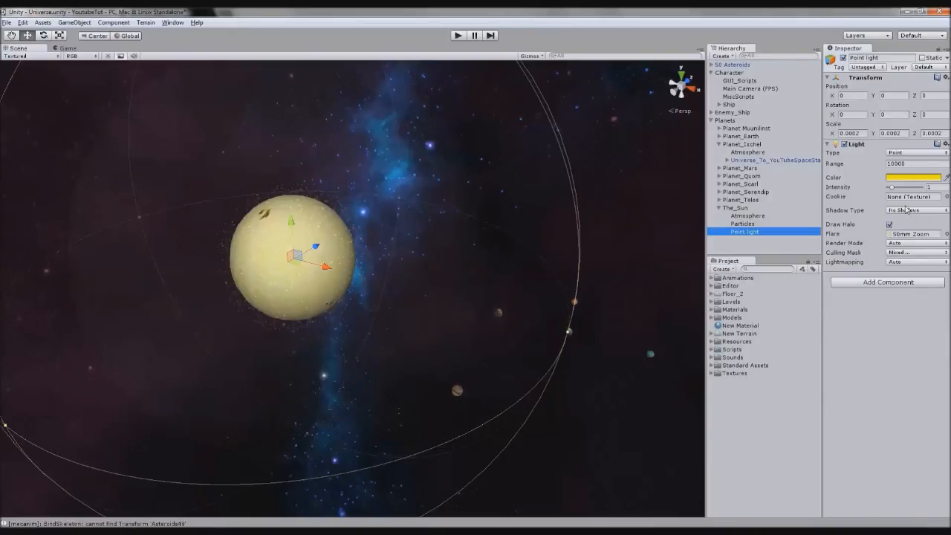
left_click(636, 172)
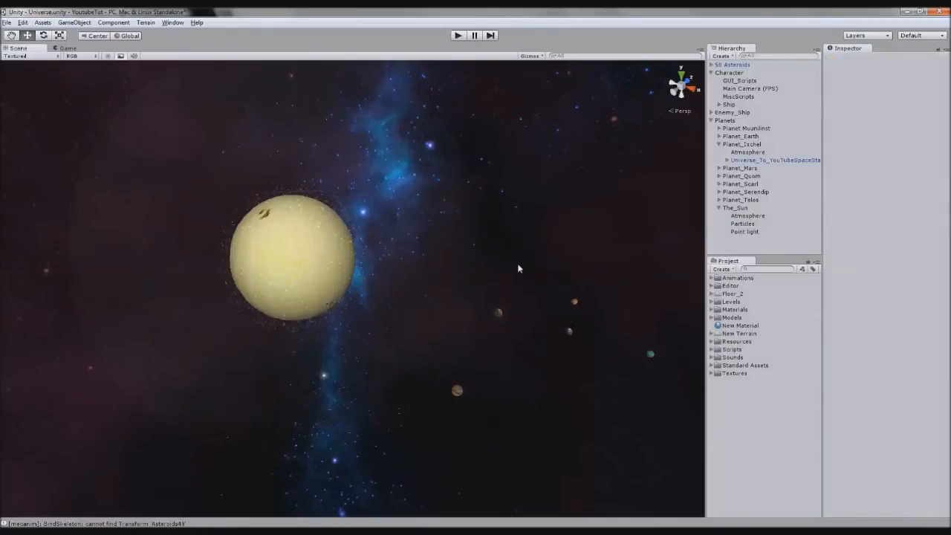
Examine the planets around the sun for how the light falls on their surfaces
middle_click_drag(517, 263, 360, 217)
scroll(435, 231, "down", 2)
scroll(428, 264, "up", 2)
middle_click_drag(500, 294, 487, 260)
scroll(315, 257, "up", 3)
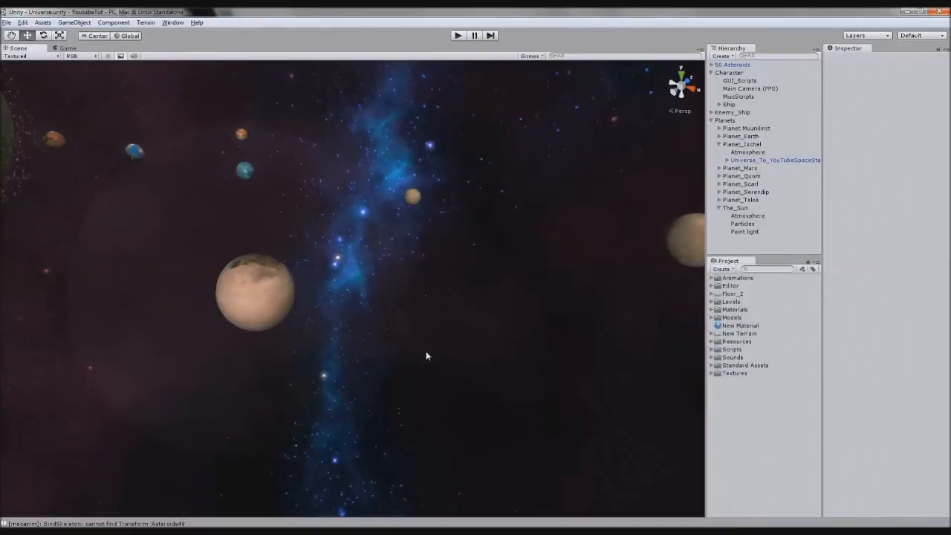
middle_click_drag(197, 306, 594, 443)
scroll(279, 416, "down", 3)
scroll(595, 443, "up", 3)
Select The_Sun to view its fiery particles beside the planets, and clear the selection
left_click(748, 208)
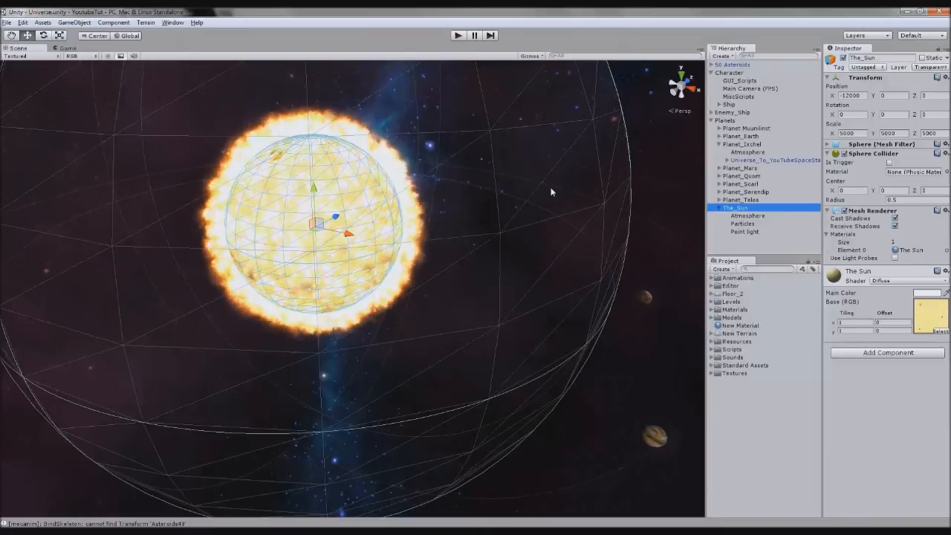
middle_click_drag(580, 314, 382, 321)
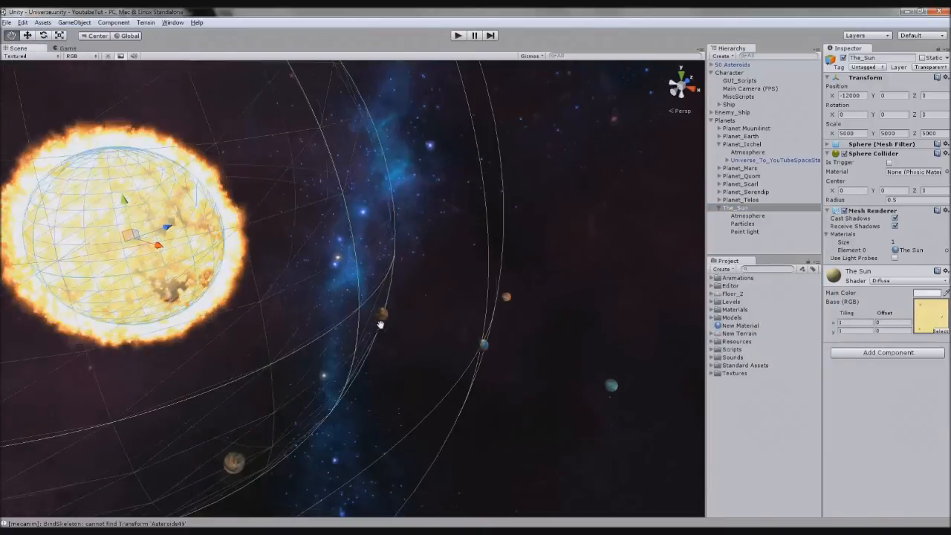
left_click(562, 249)
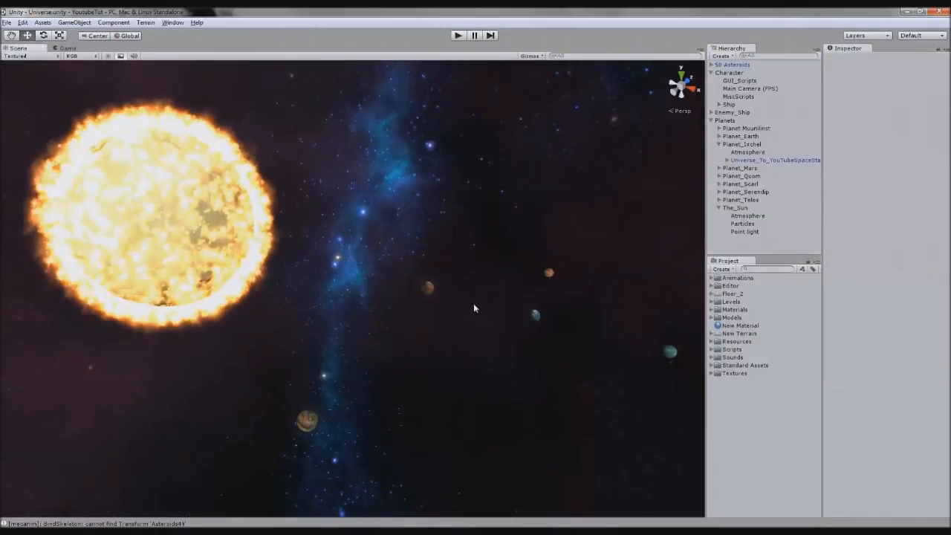